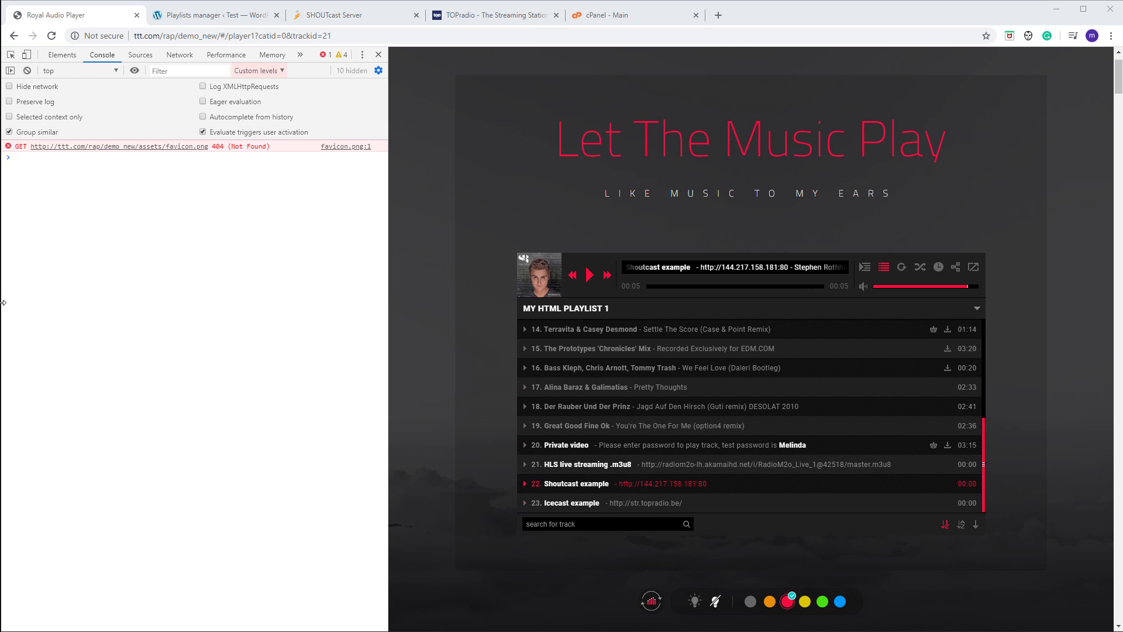
- Examine the SHOUTcast server's stream status page and its server address
drag(3, 303, 3, 303)
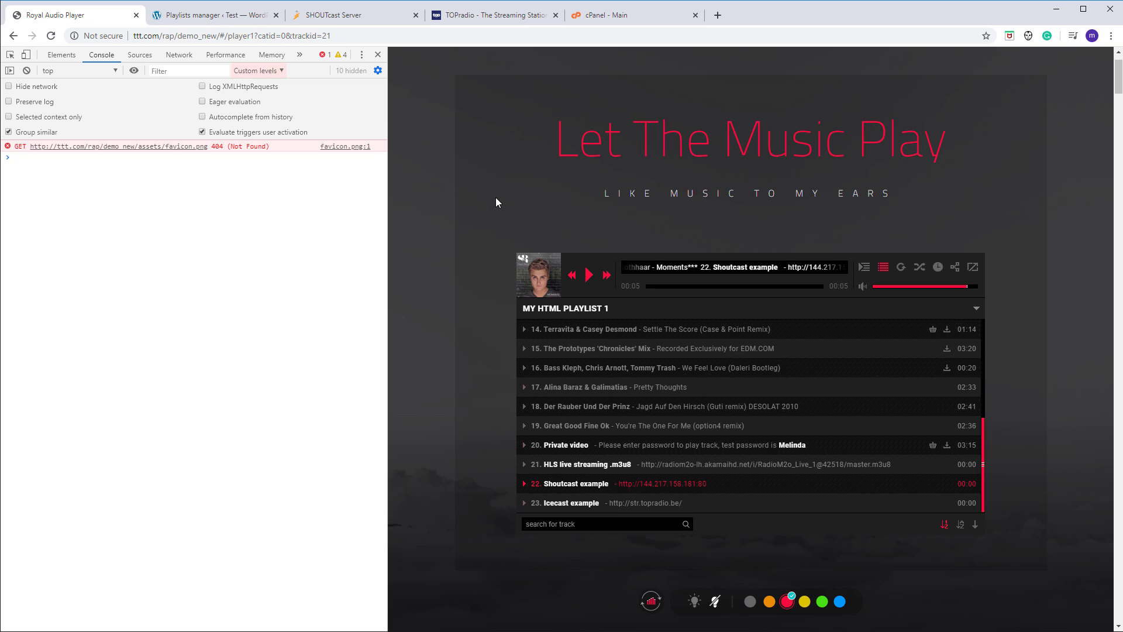
click(353, 16)
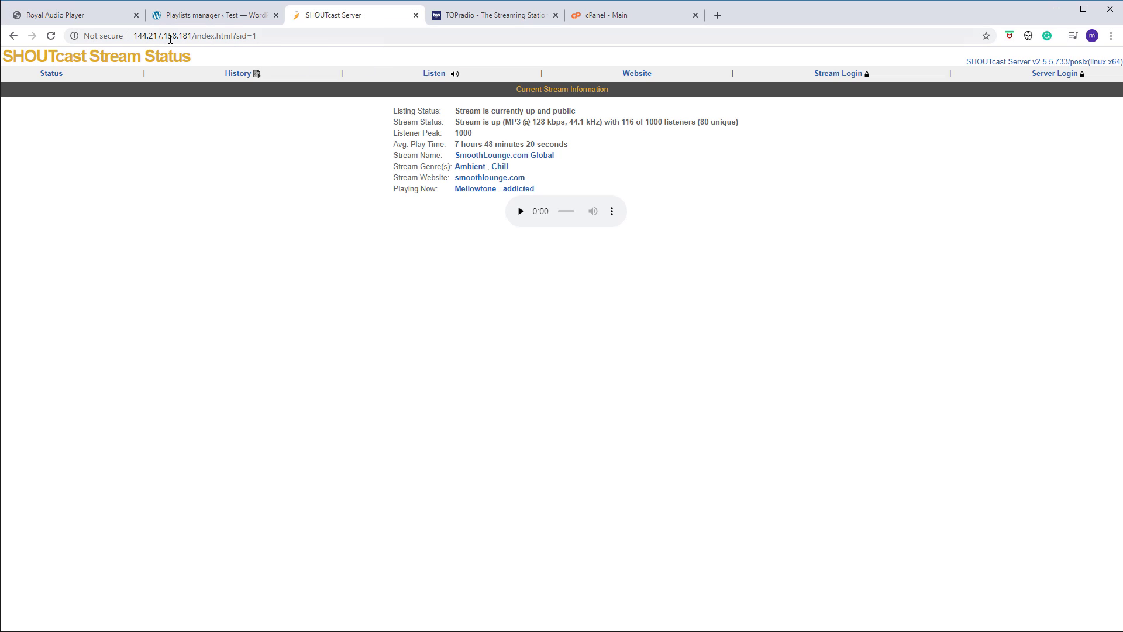
drag(281, 35, 93, 36)
click(249, 235)
drag(636, 196, 100, 101)
click(531, 293)
drag(198, 36, 123, 36)
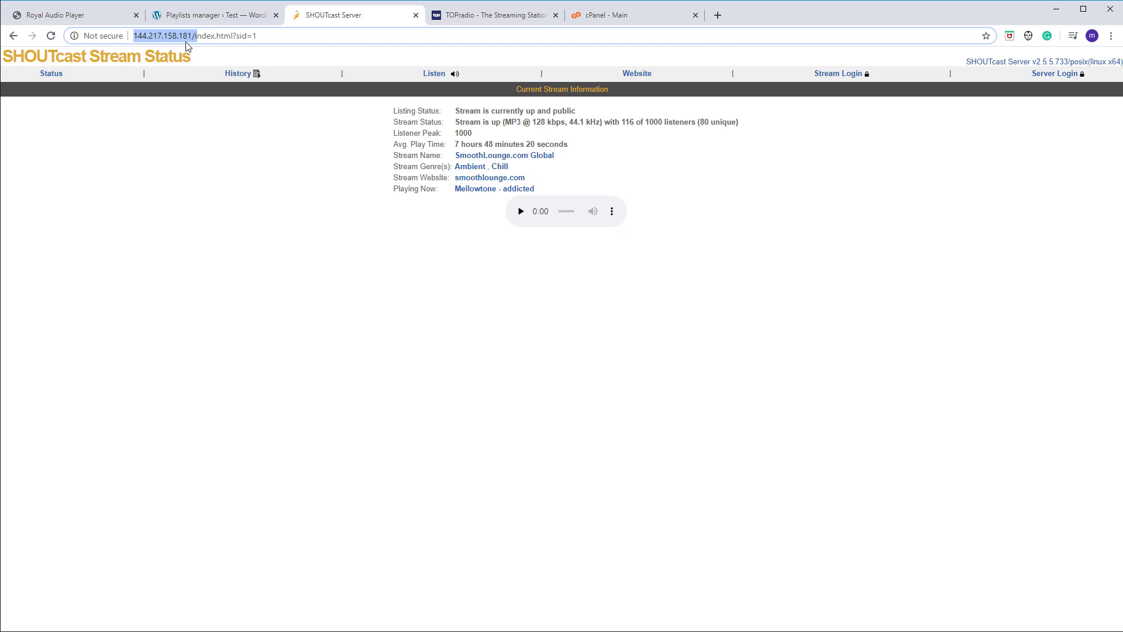
click(215, 37)
drag(197, 38, 119, 37)
key(ctrl+c)
click(718, 15)
key(ctrl+v)
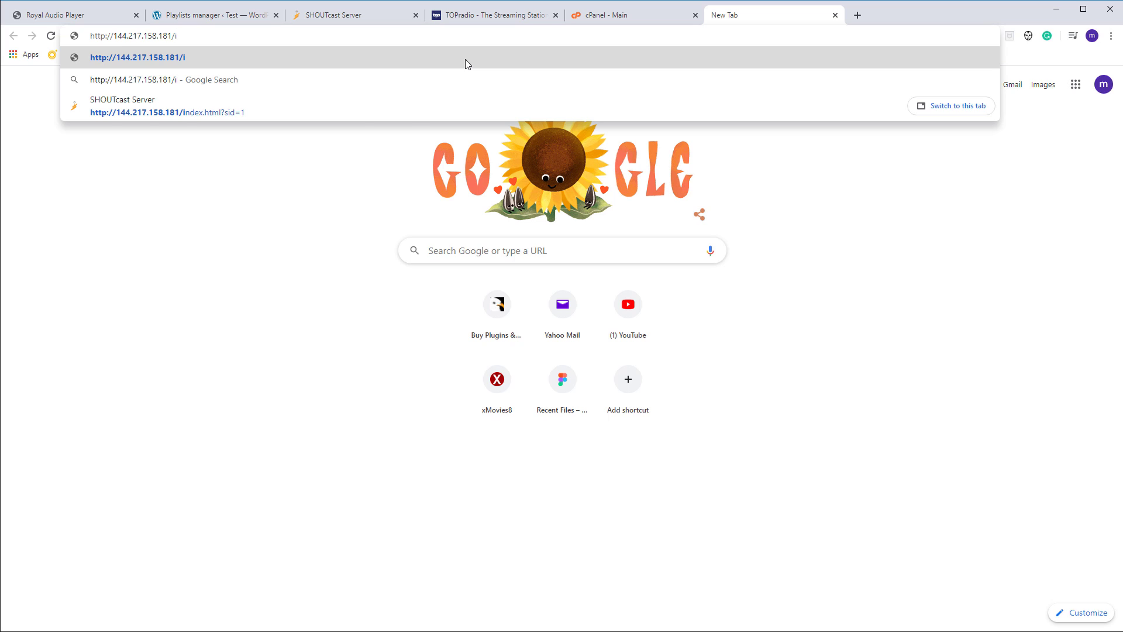
text(.)
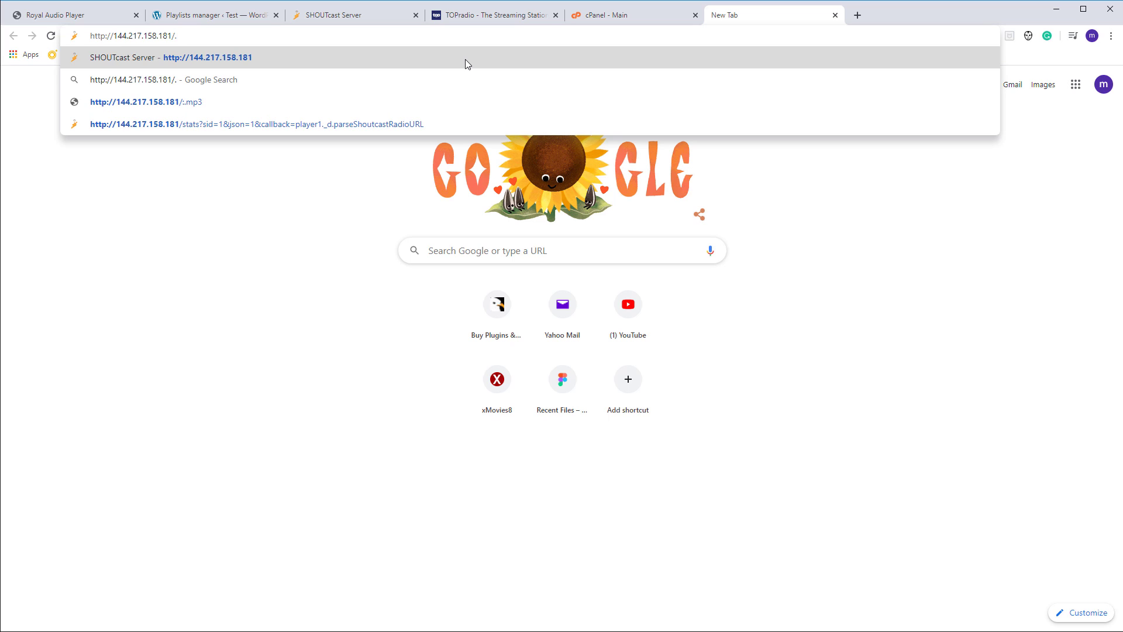
text(;)
key(BackSpace)
key(BackSpace)
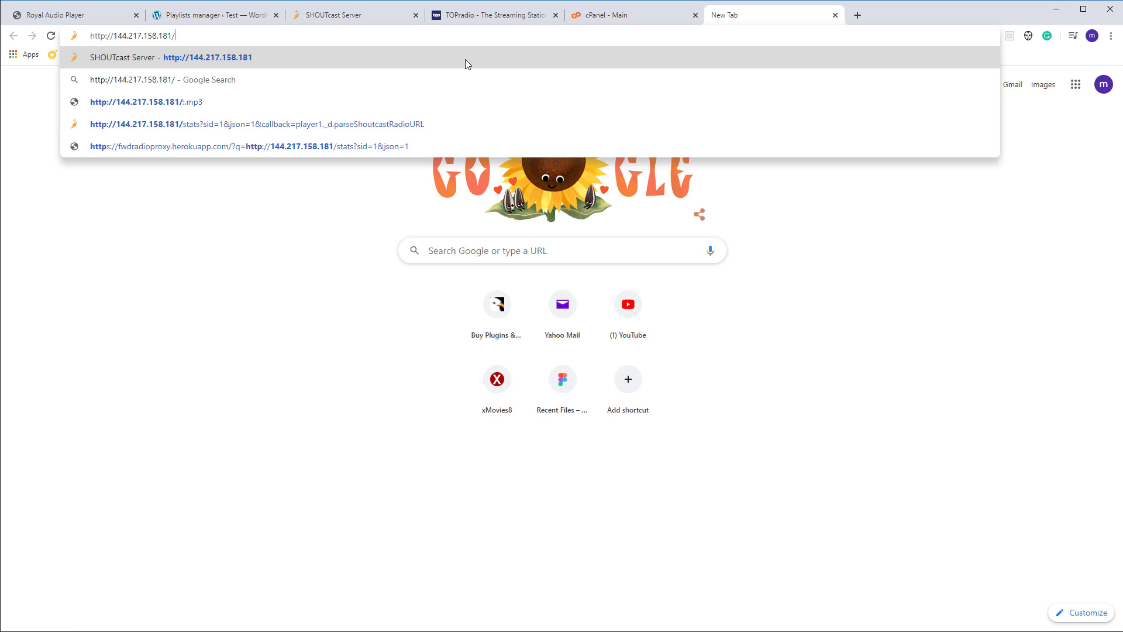
text(;.mp3)
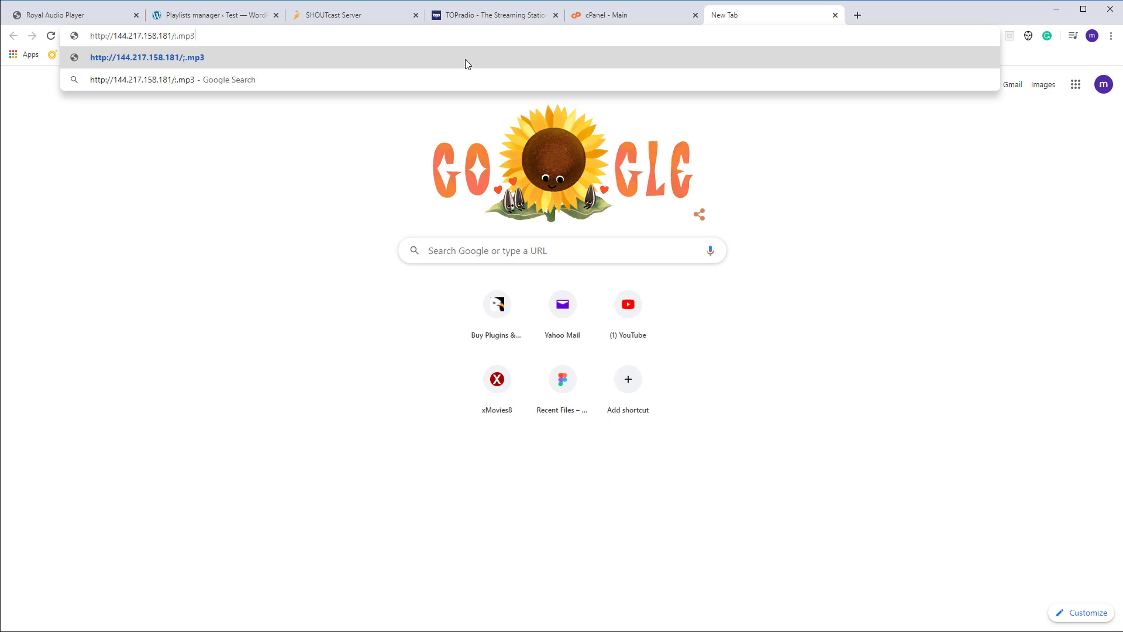
key(Return)
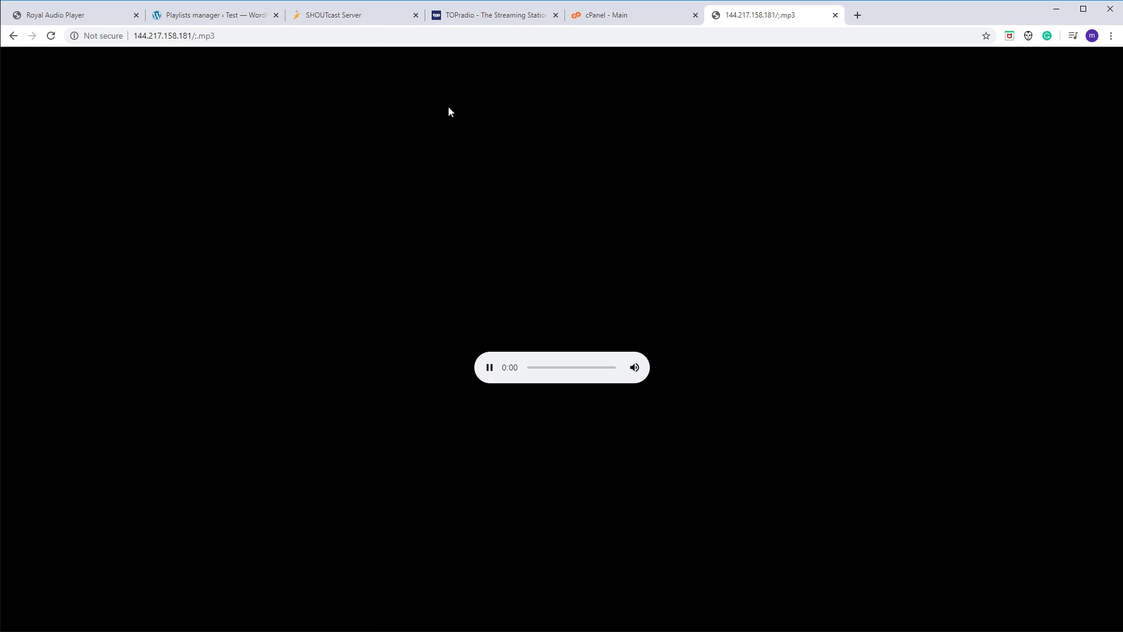
- Play the raw SHOUTcast stream at a low volume to test it, and pause it
click(489, 369)
drag(225, 36, 132, 35)
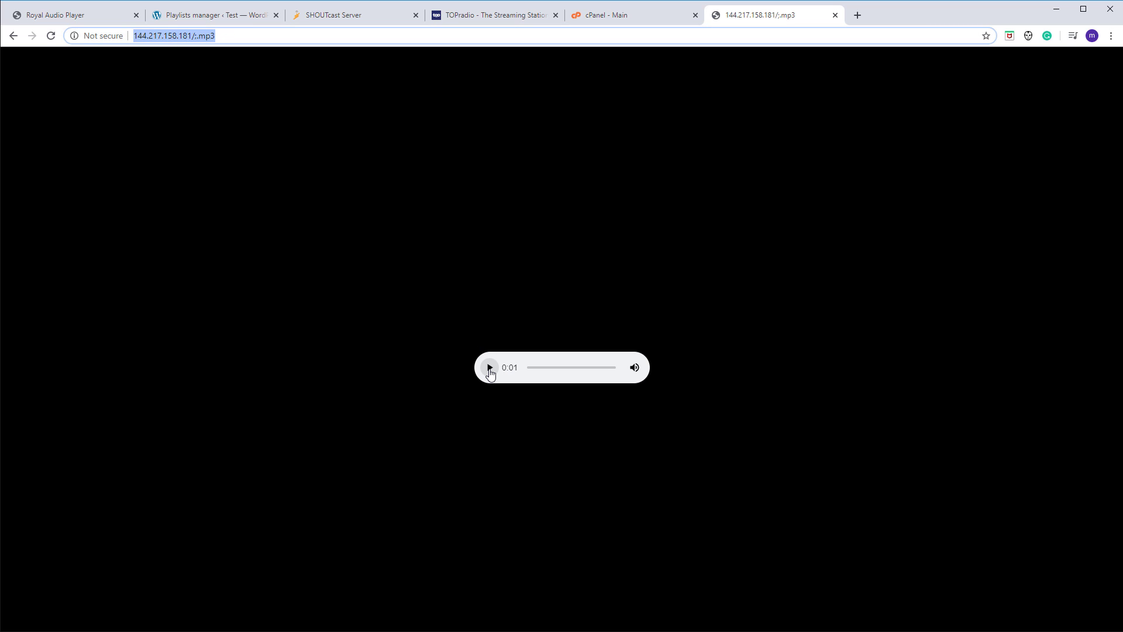
click(490, 368)
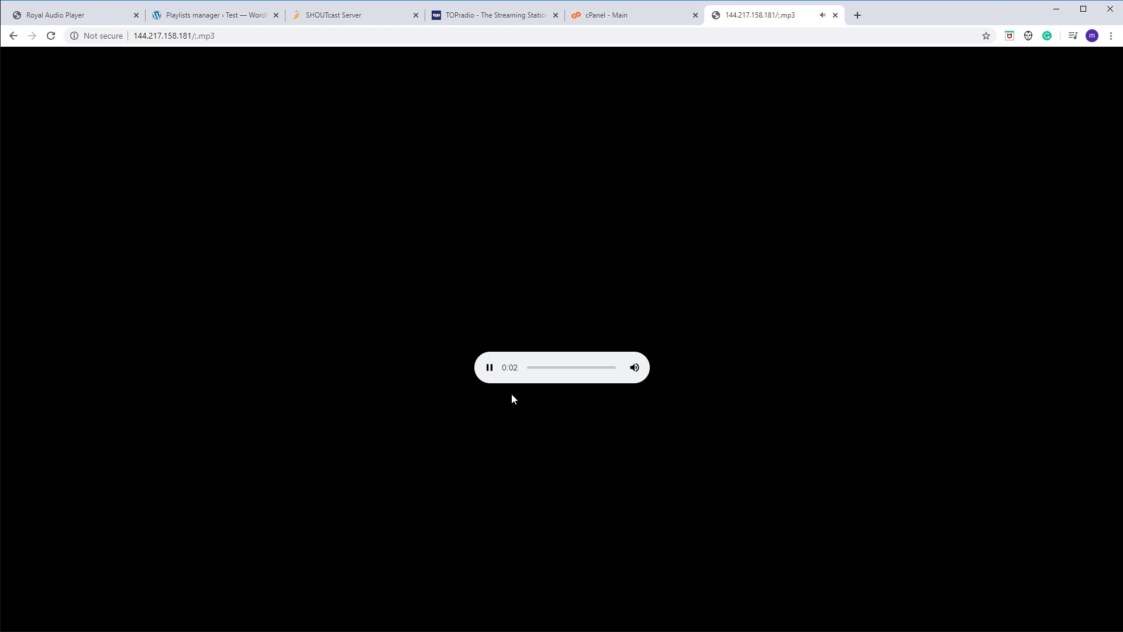
mouse_move(636, 372)
drag(624, 368, 603, 373)
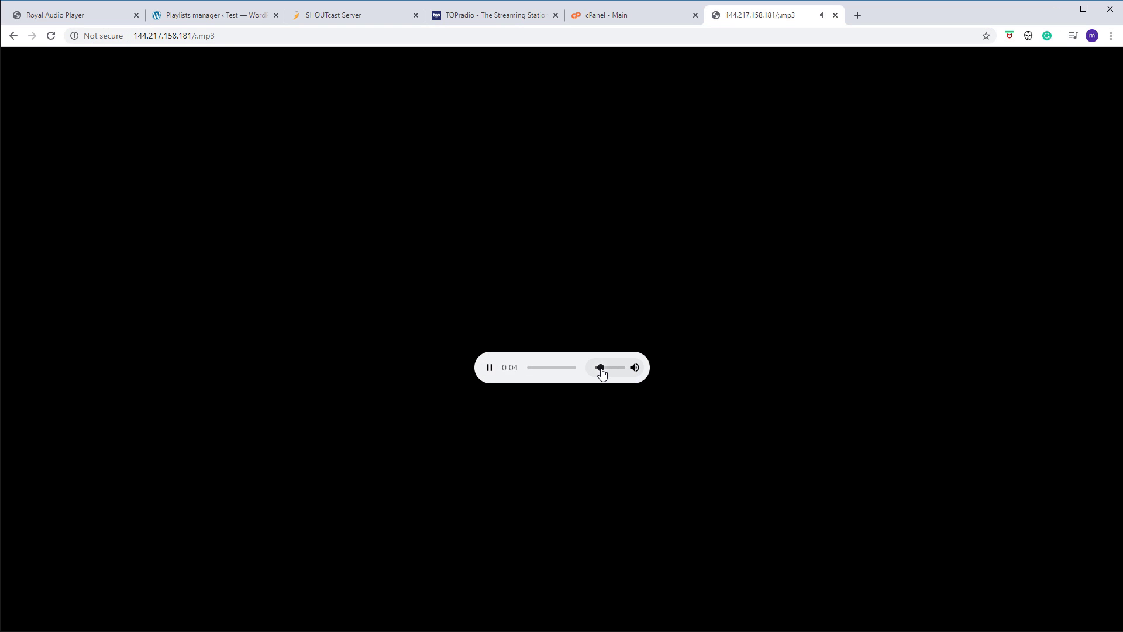
click(490, 368)
- Place the raw stream's tab beside the SHOUTcast status page, compare the two pages, and close the stream's tab
drag(754, 11, 485, 25)
click(340, 19)
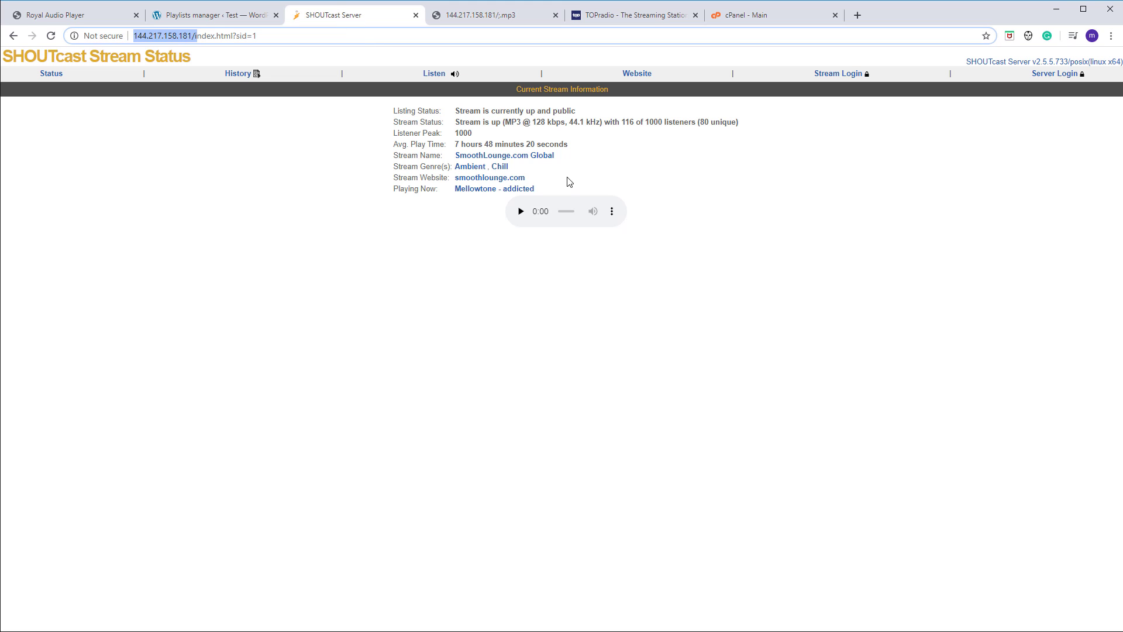
click(488, 18)
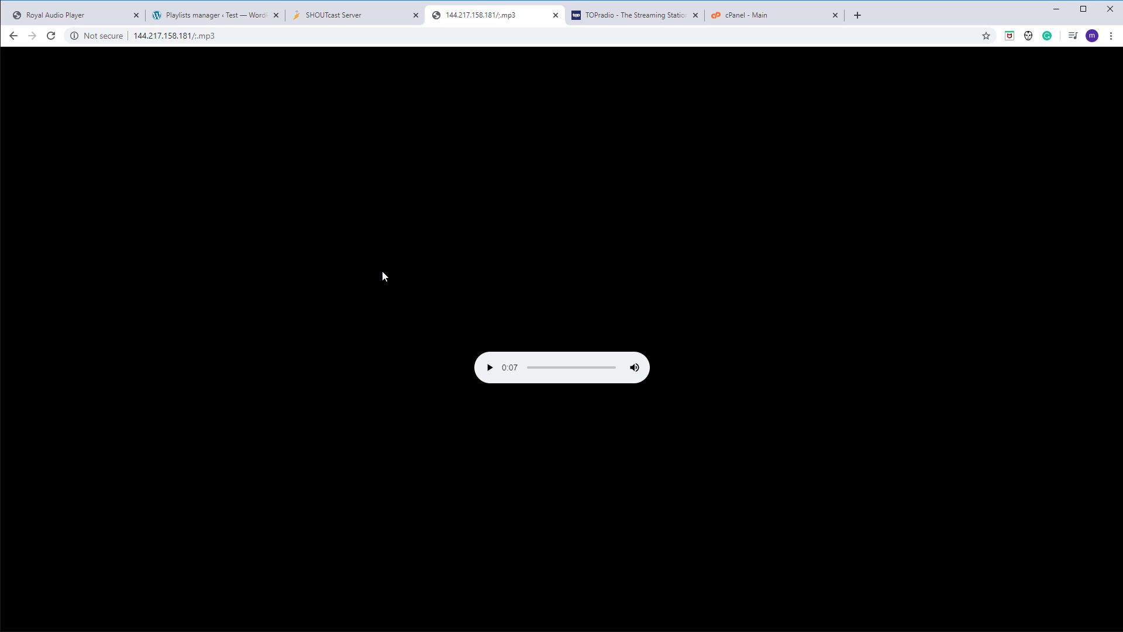
click(556, 15)
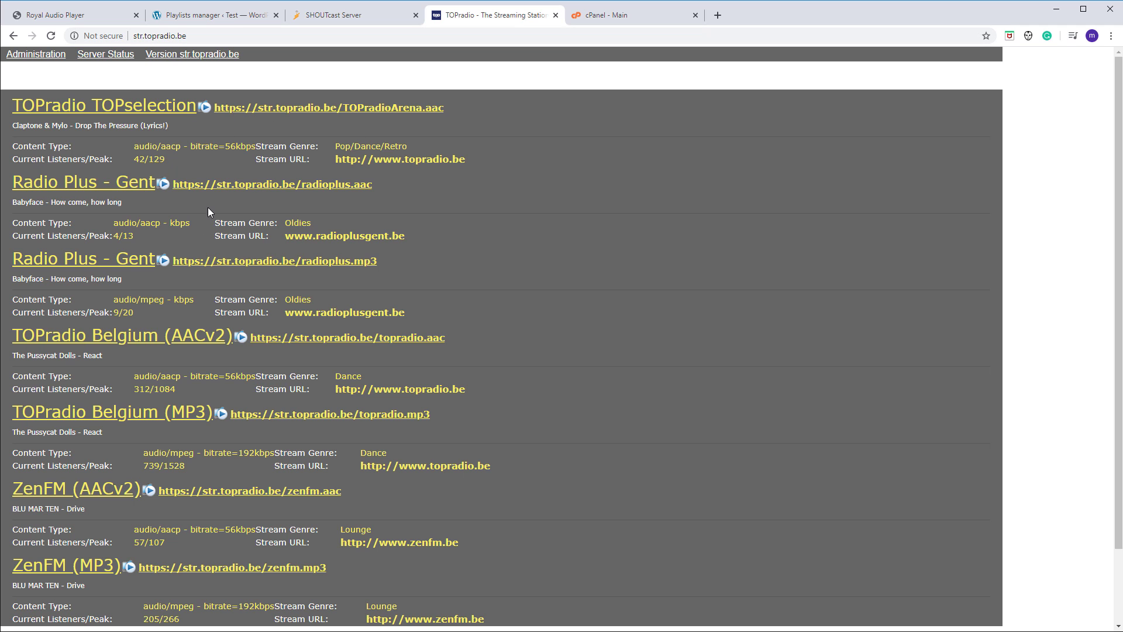
- Review the TOPradio stream list and open the TOPradio Belgium (MP3) stream link in a new tab
scroll(413, 317, down, 1)
scroll(412, 317, down, 2)
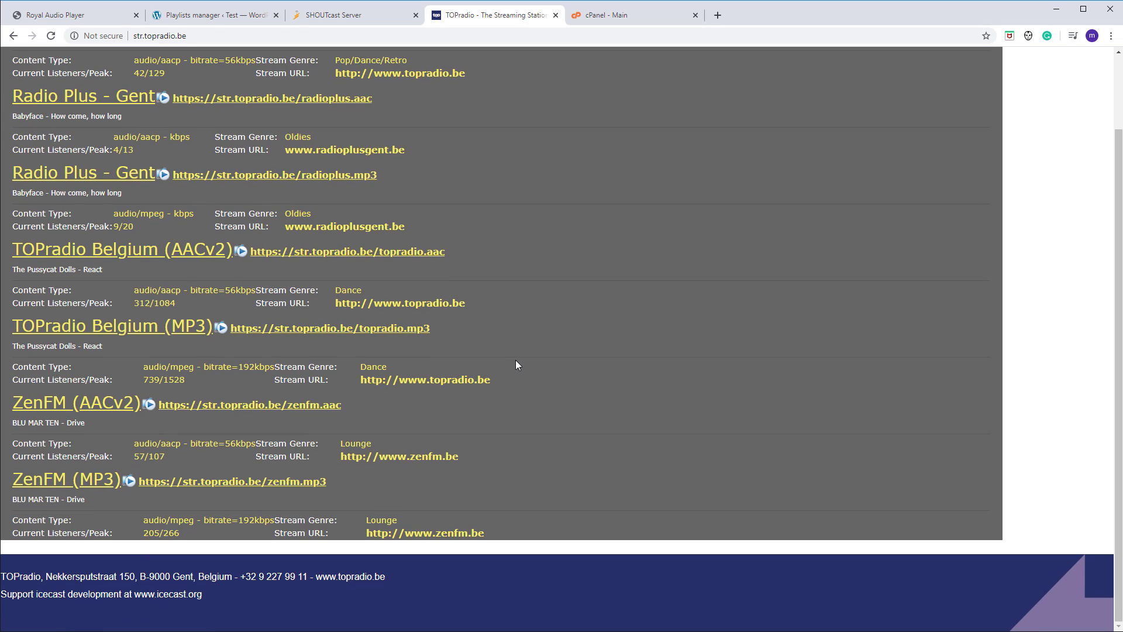
scroll(516, 365, up, 2)
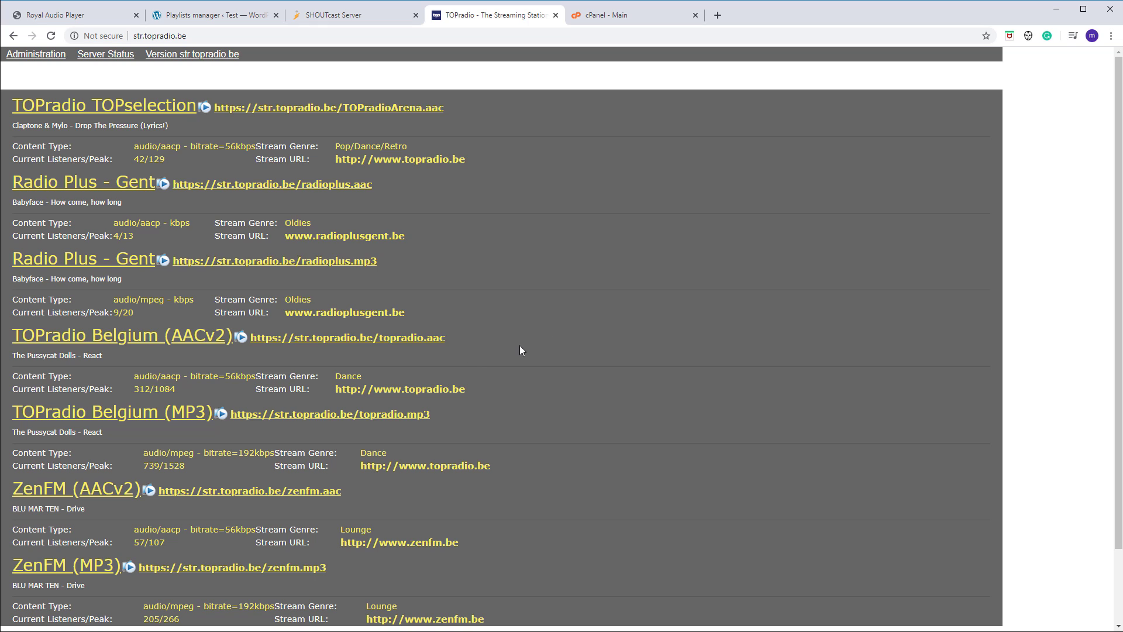
scroll(519, 345, down, 2)
right_click(334, 331)
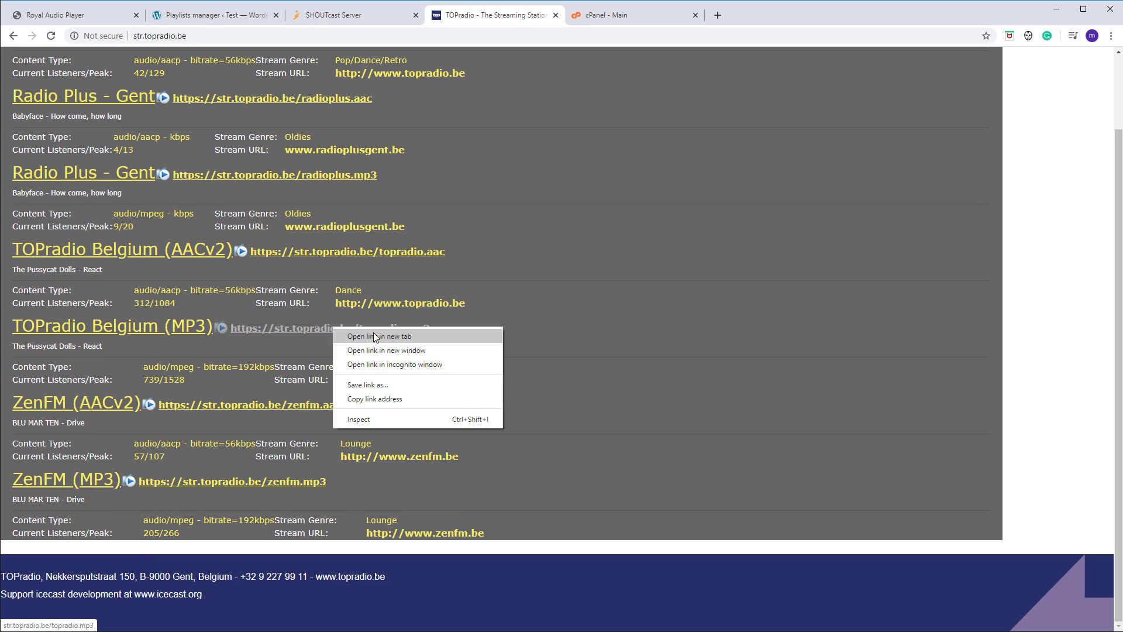
click(375, 338)
key(ctrl+Tab)
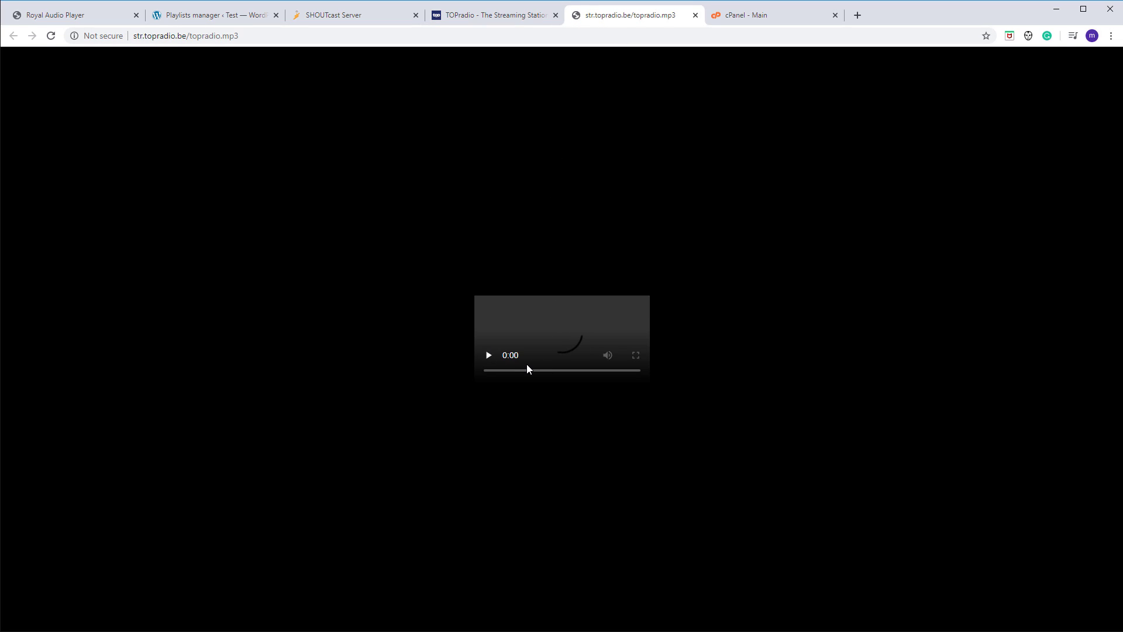
- Play the topradio.mp3 stream briefly and pause it
mouse_move(636, 369)
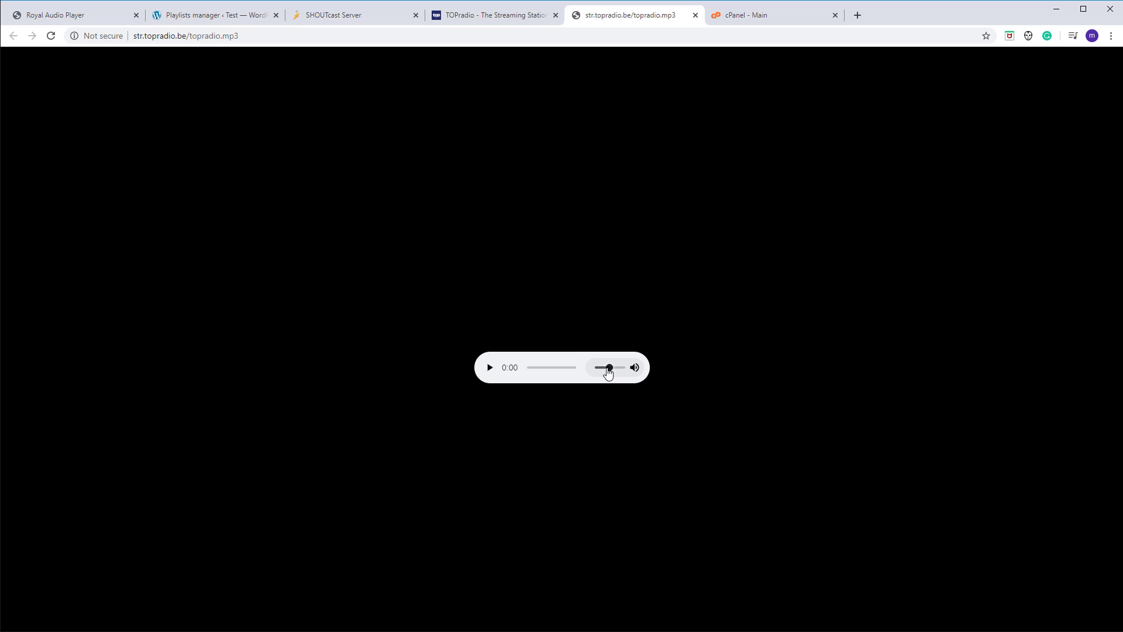
click(489, 368)
click(484, 369)
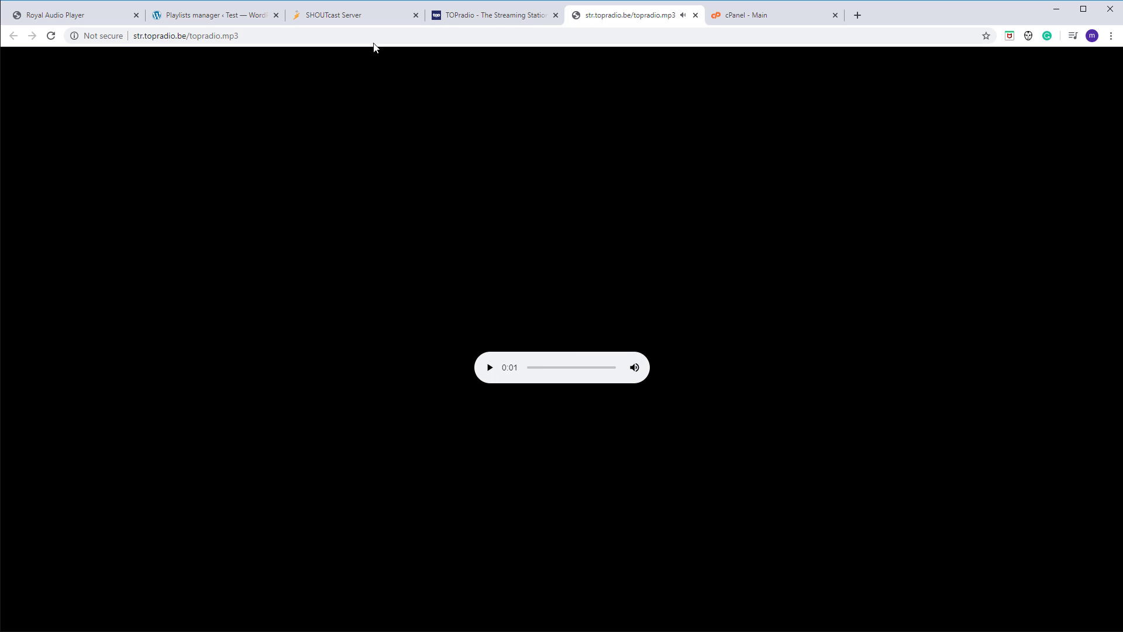
- Close the topradio.mp3 stream's tab and reload the TOPradio stream list
click(531, 18)
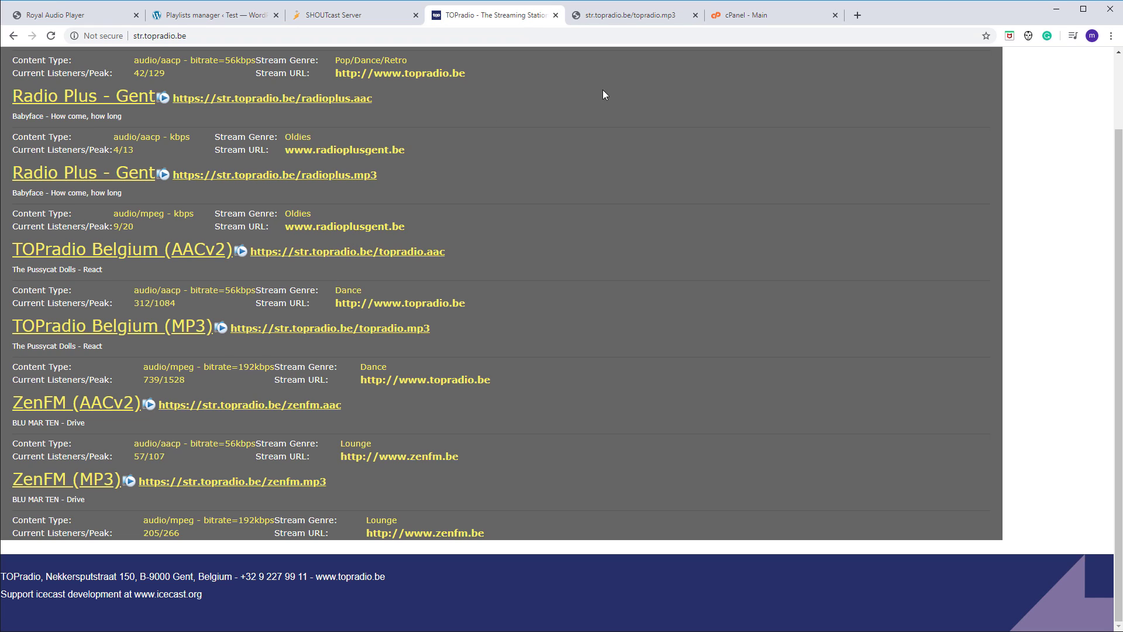
click(618, 17)
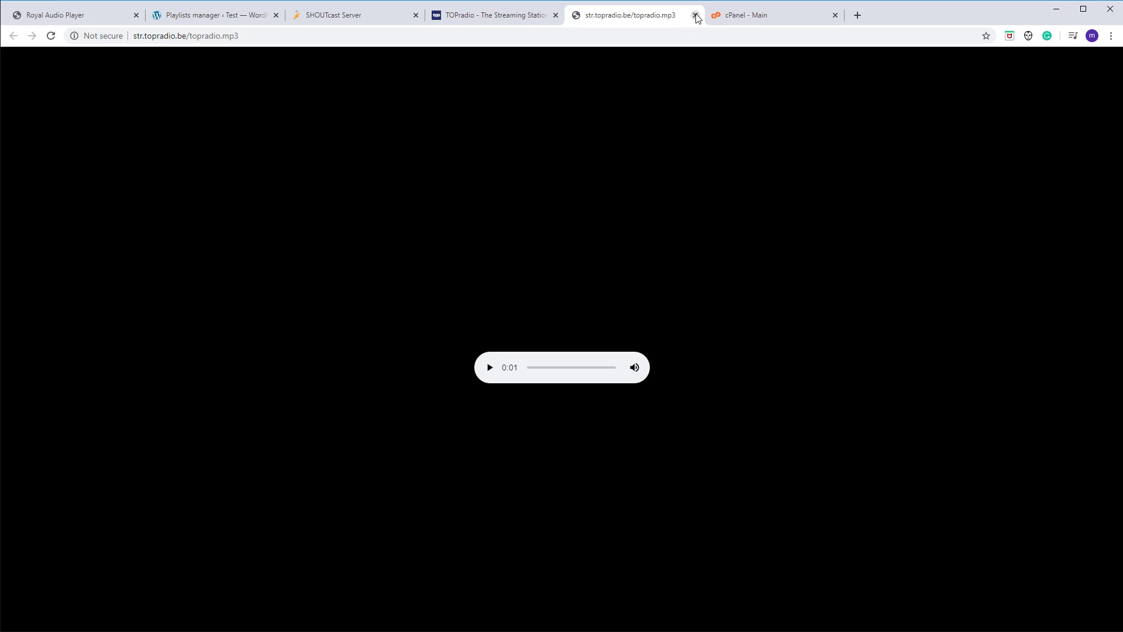
click(695, 16)
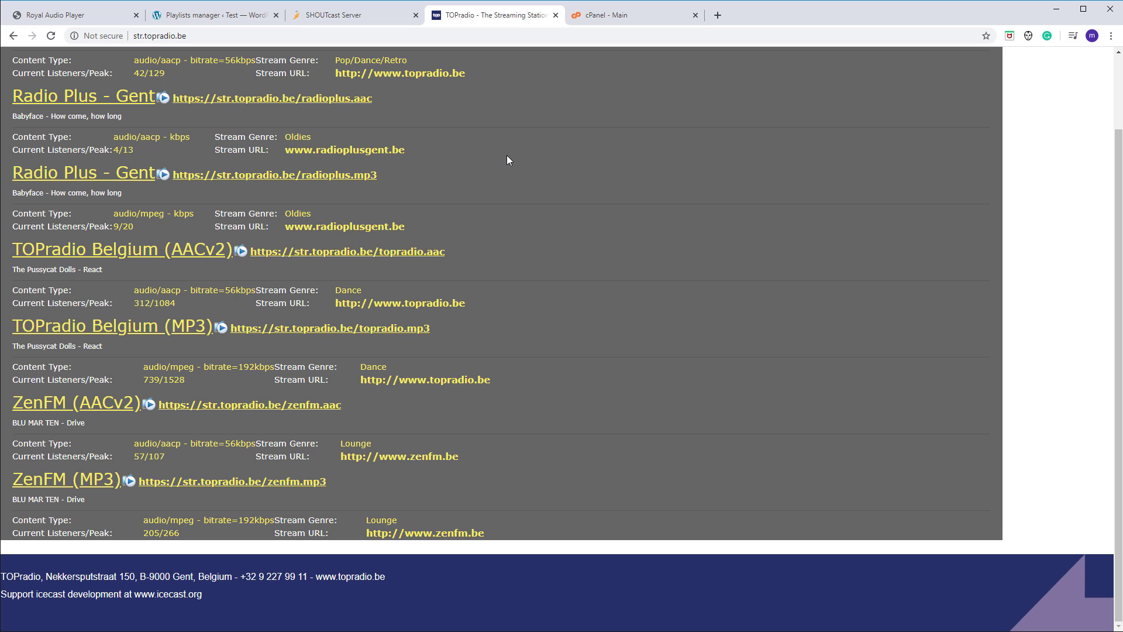
key(F5)
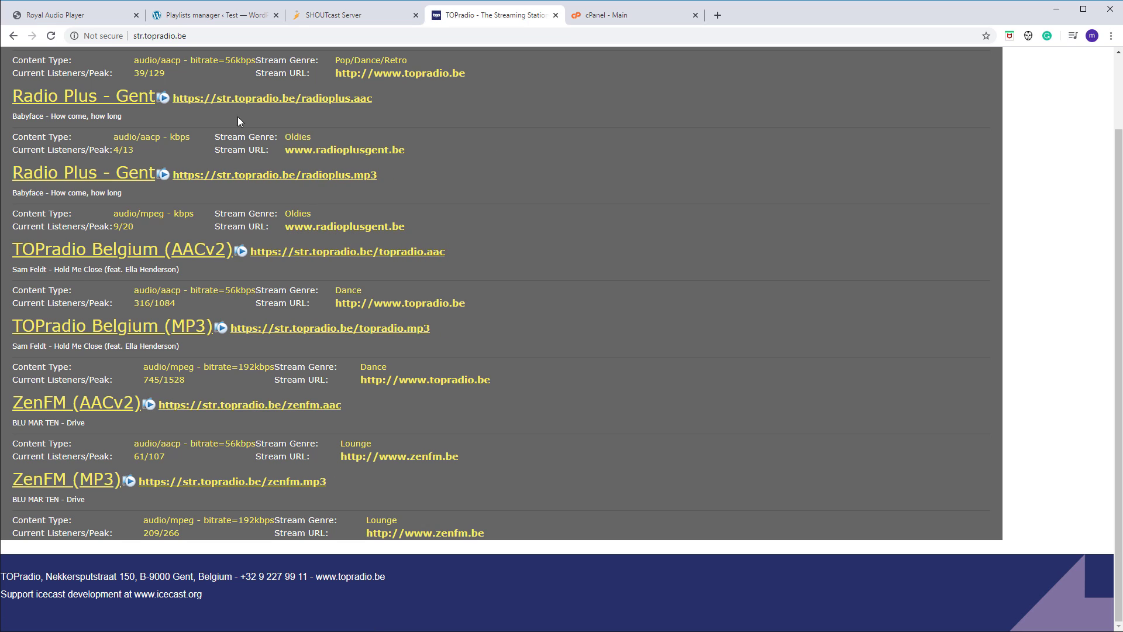
- Revisit the SHOUTcast status page and return to the Royal Audio Player demo page to view its playlist
click(380, 13)
click(473, 16)
click(346, 14)
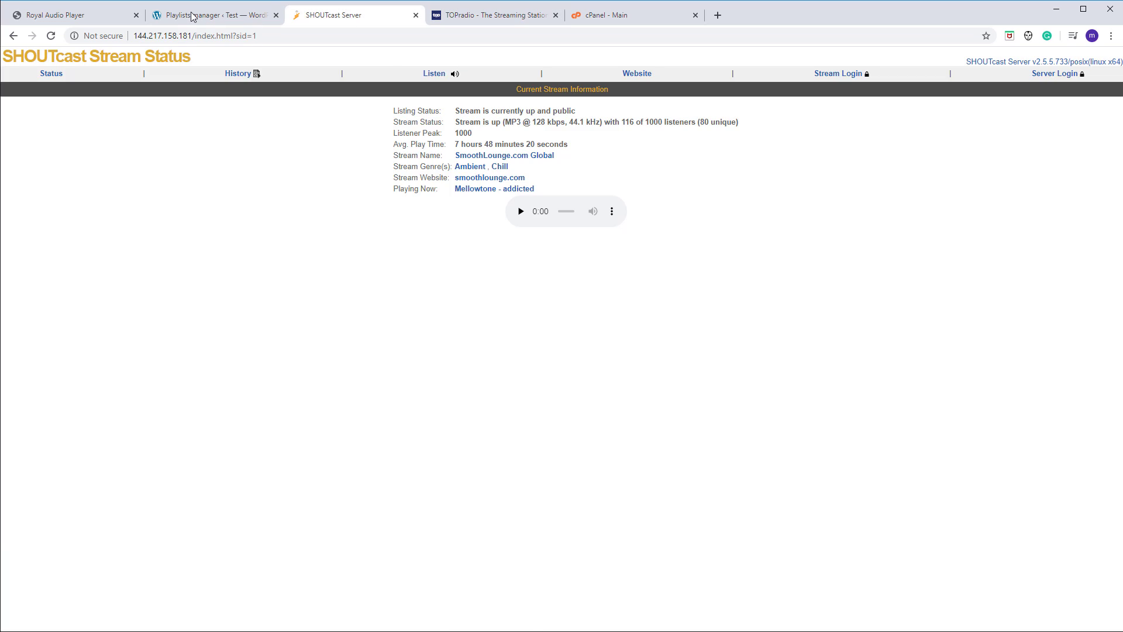
click(190, 14)
click(68, 15)
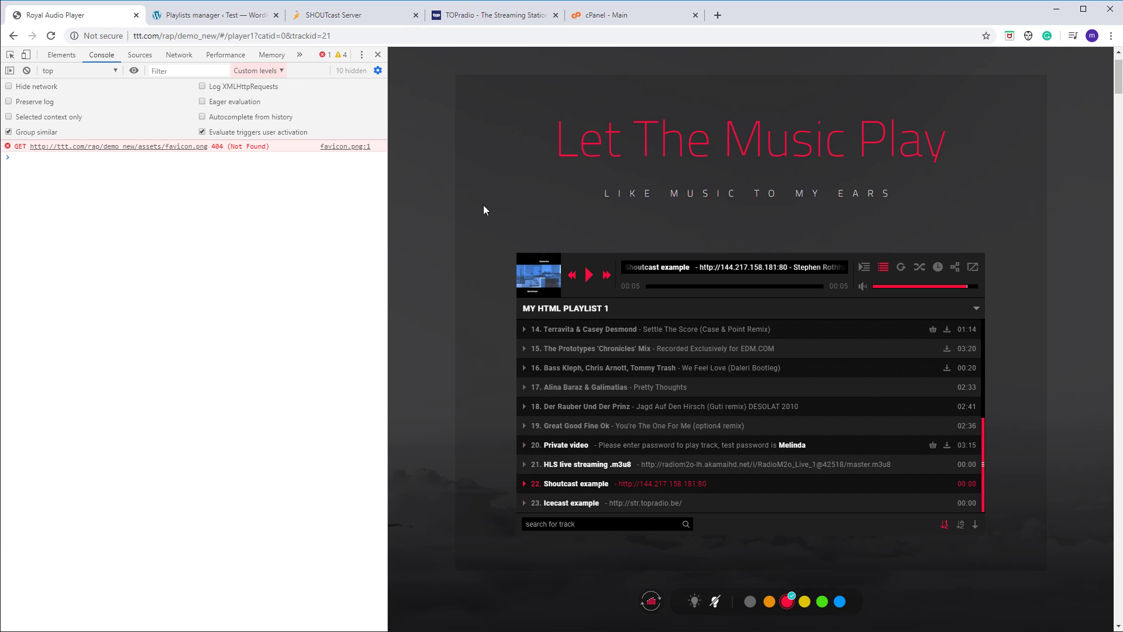
scroll(468, 198, down, 1)
scroll(471, 202, up, 1)
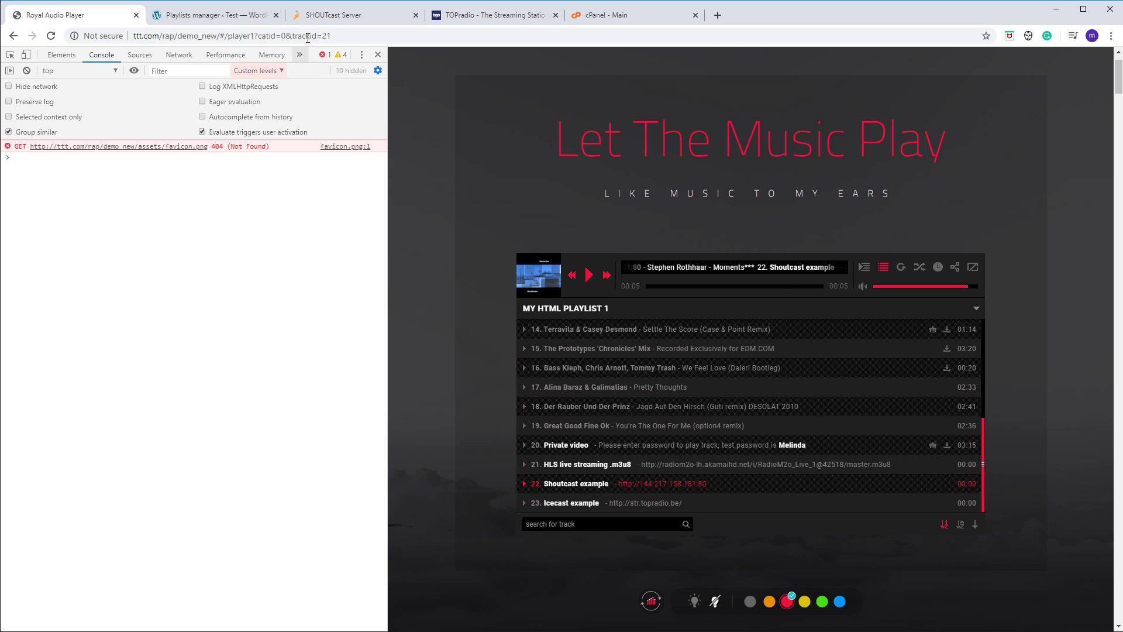
- Compare the server addresses of the SHOUTcast status page and the TOPradio stream list
click(326, 15)
click(490, 18)
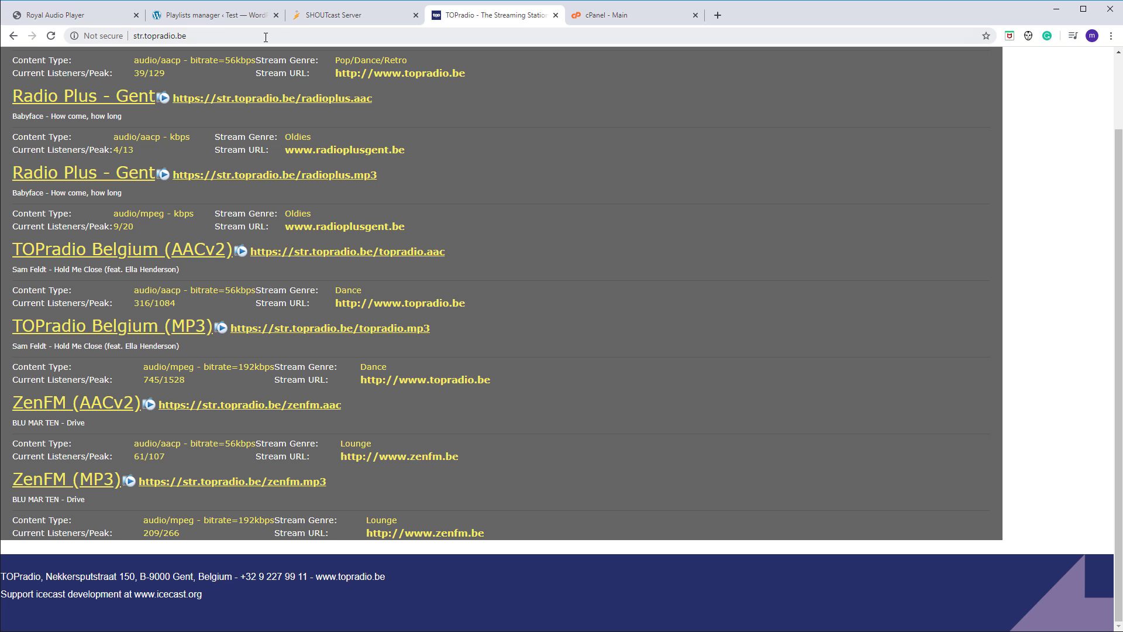
click(372, 16)
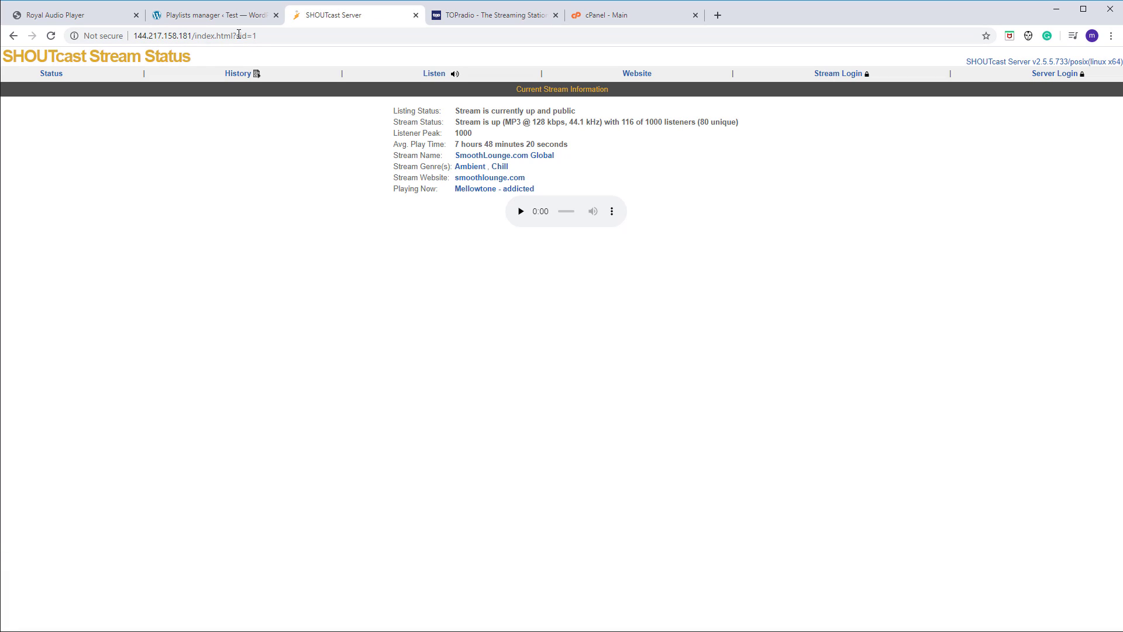
click(490, 18)
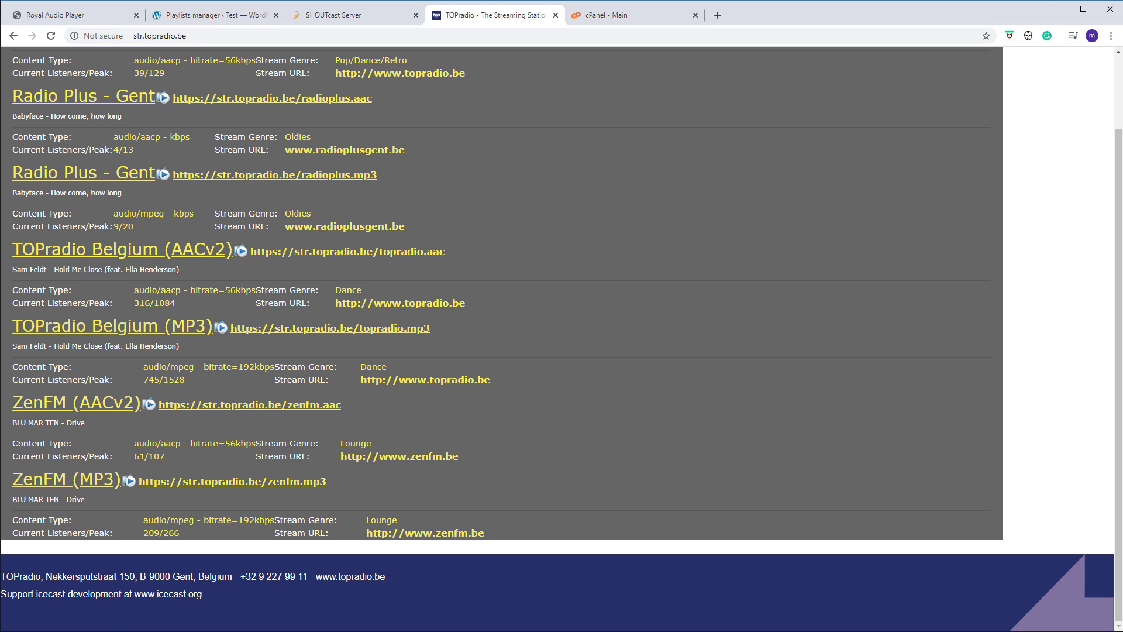
- Switch to Sublime Text, locate the Shoutcast and Icecast playlist entries in index.html, and widen the editor window
key(alt+Tab)
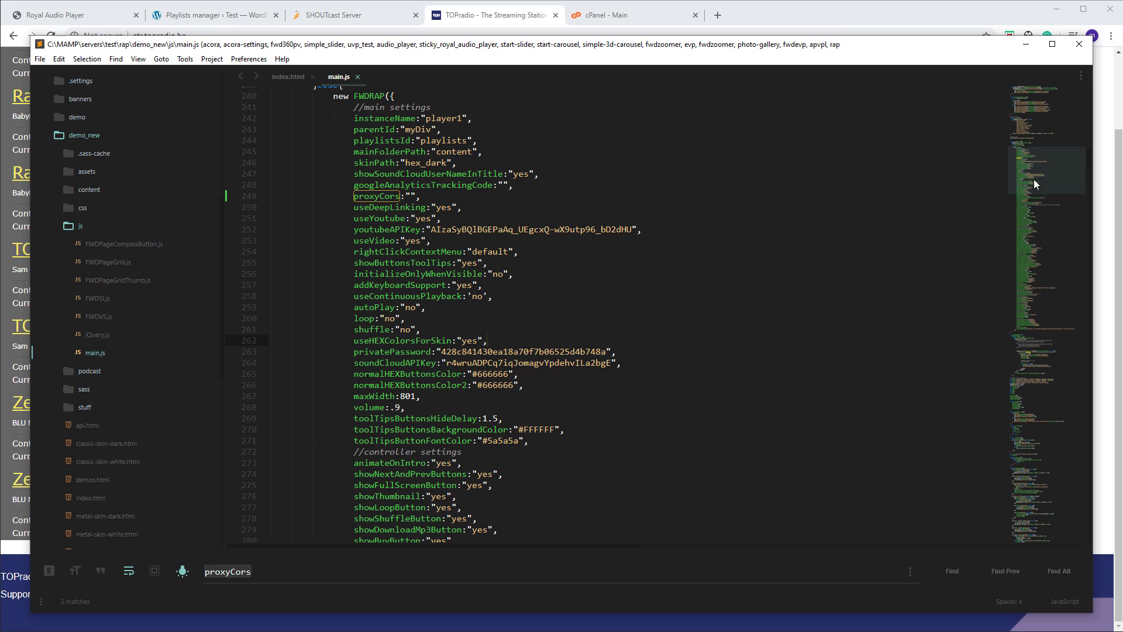
scroll(1041, 175, down, 5)
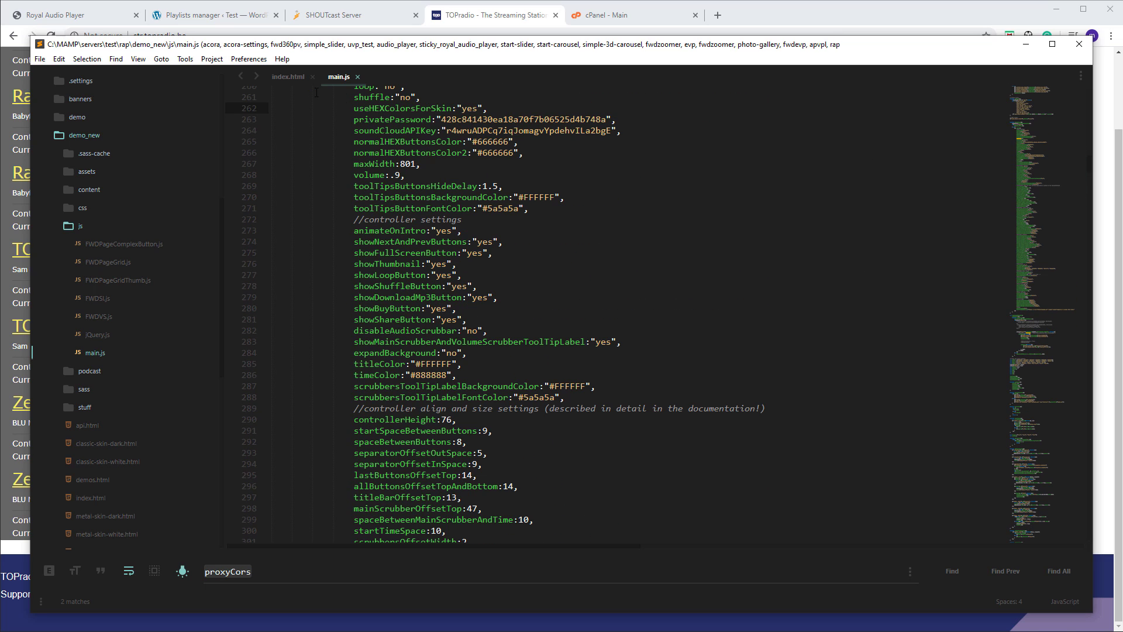
click(294, 76)
scroll(631, 444, down, 3)
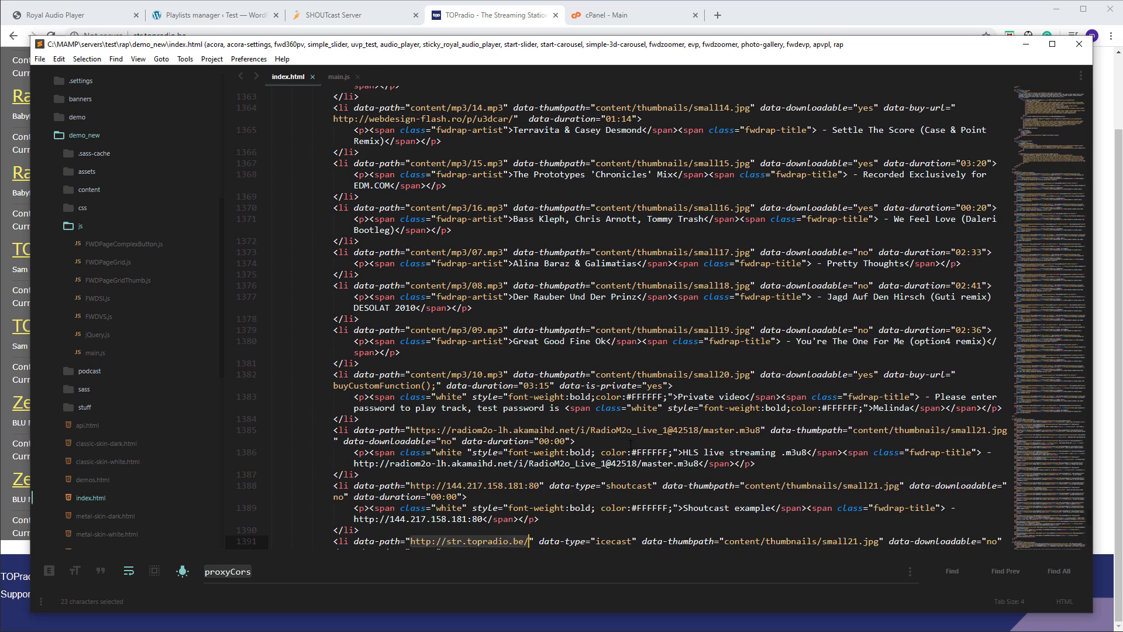
scroll(631, 445, up, 3)
scroll(631, 444, down, 5)
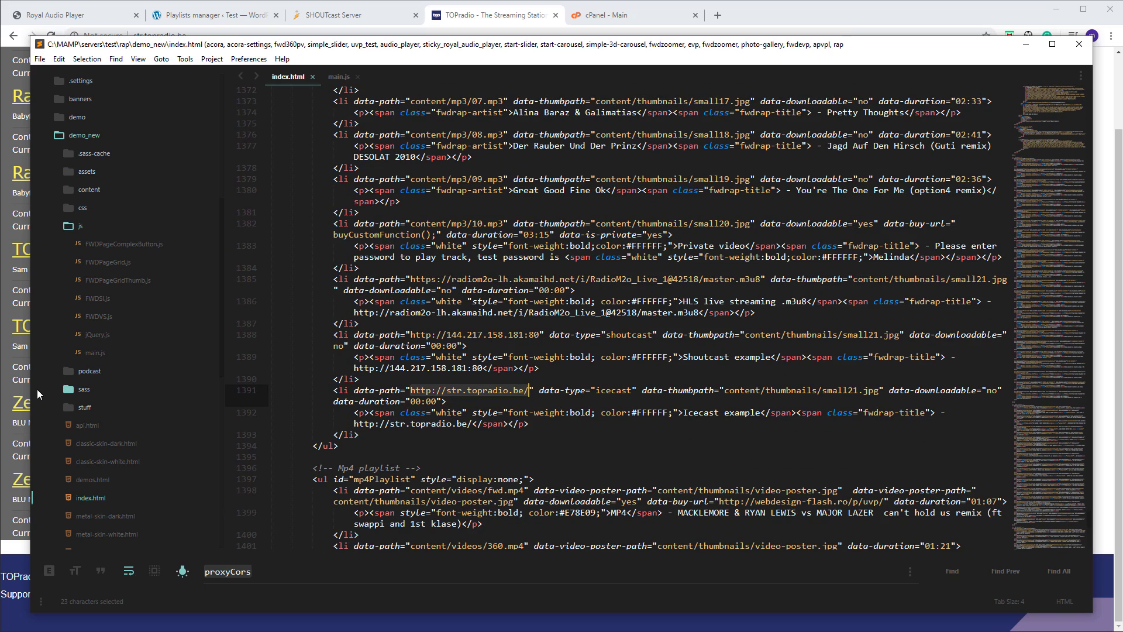
drag(31, 389, 12, 389)
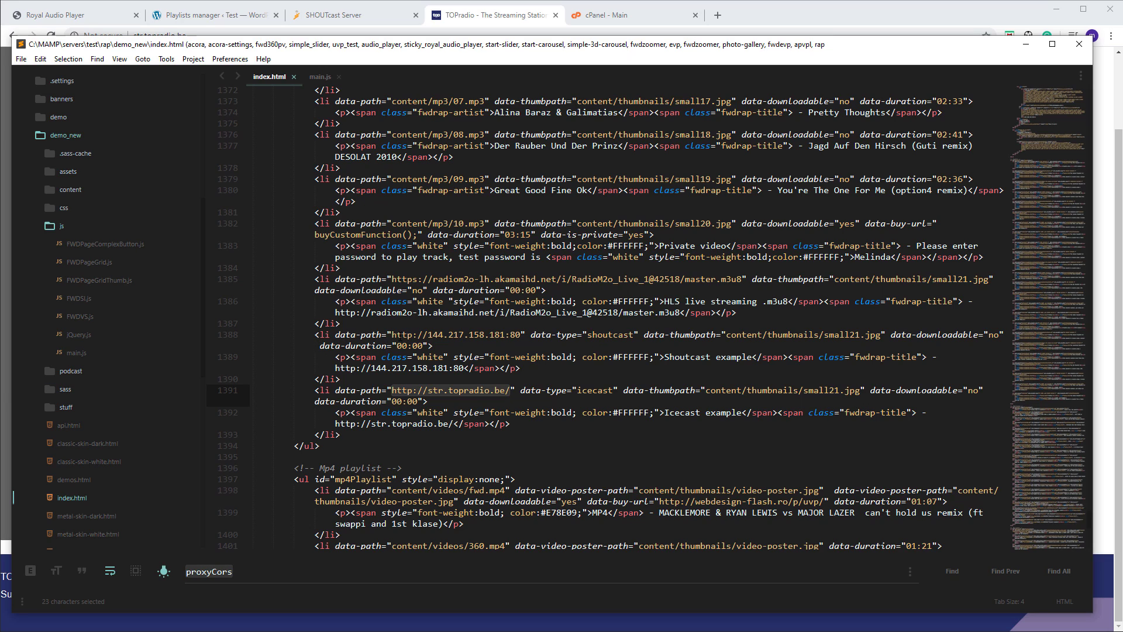
- Examine the data-path and data-type attributes of the Shoutcast and Icecast playlist entries in index.html
drag(391, 335, 521, 334)
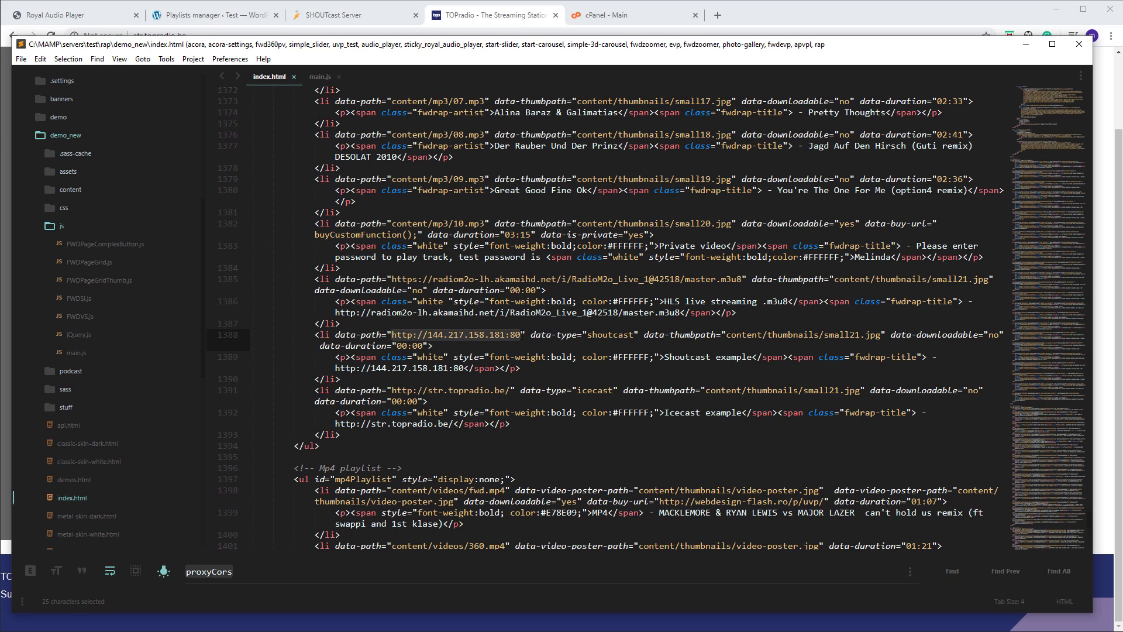
drag(531, 335, 634, 335)
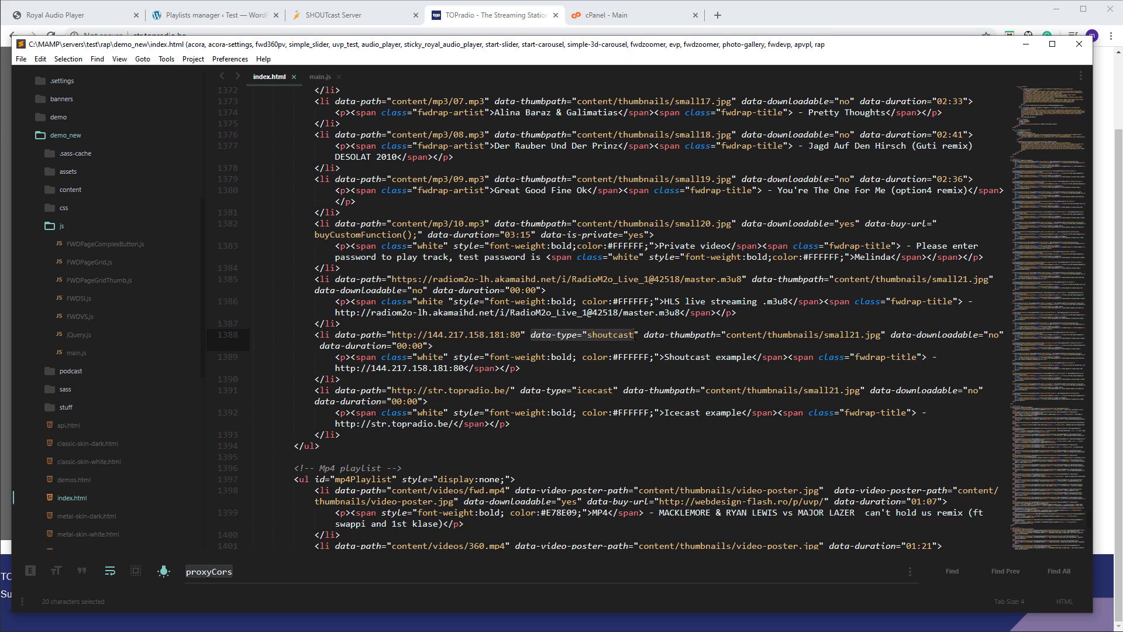
double_click(627, 335)
drag(335, 390, 454, 390)
key(Right)
drag(496, 390, 506, 389)
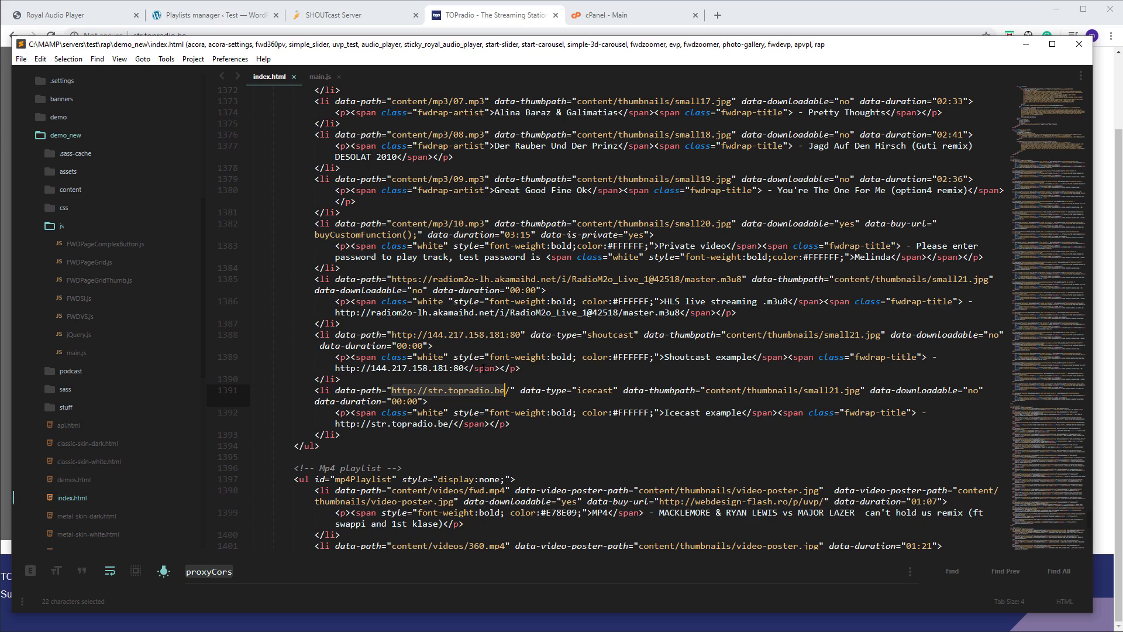
drag(391, 334, 520, 334)
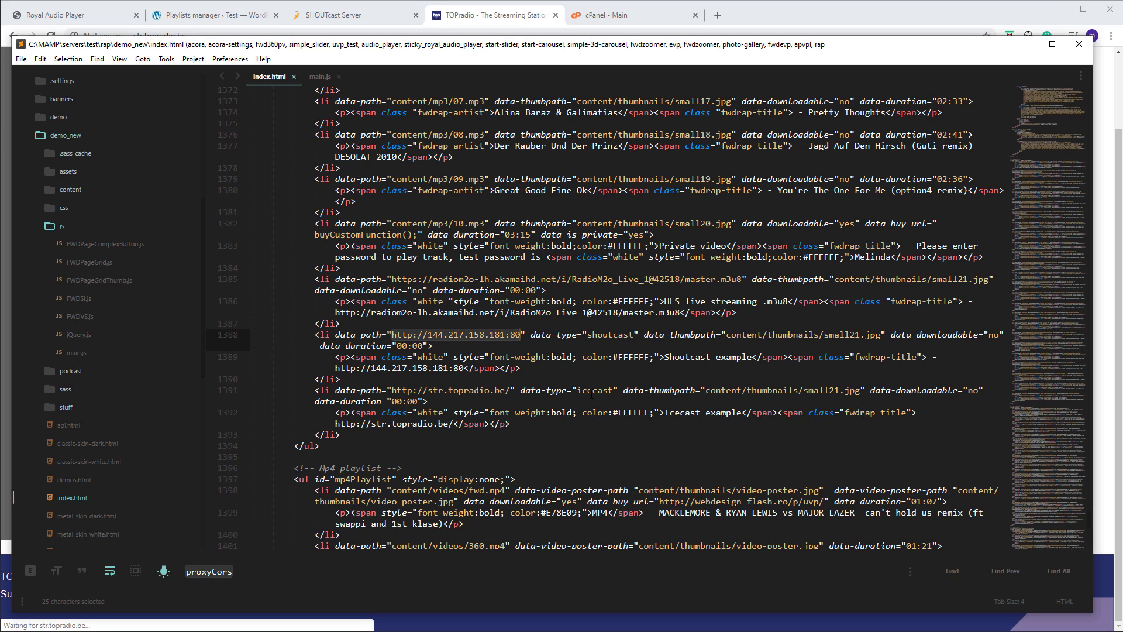
drag(576, 390, 613, 390)
double_click(605, 335)
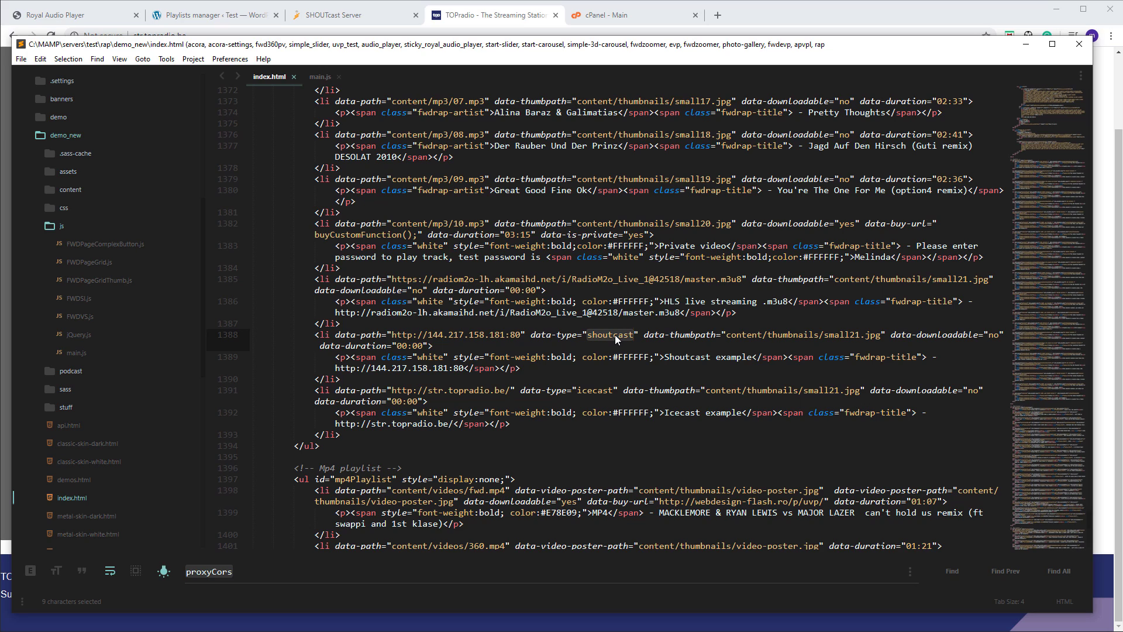
double_click(597, 392)
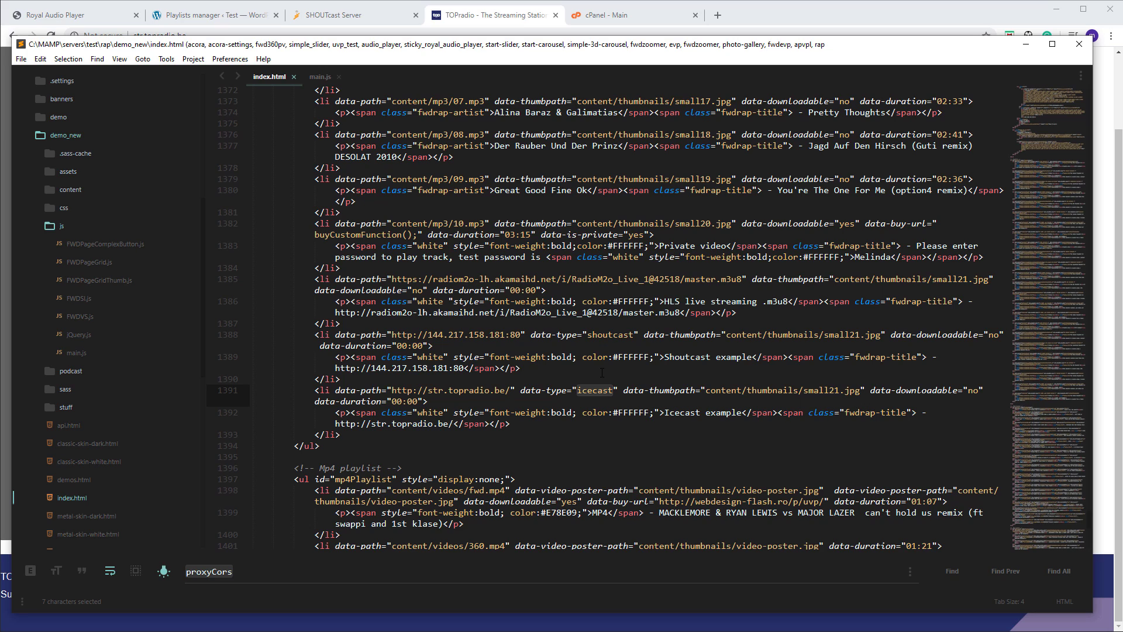
- Switch to the Royal Audio Player demo page, mute the player, and test the Shoutcast and Icecast example tracks
click(69, 14)
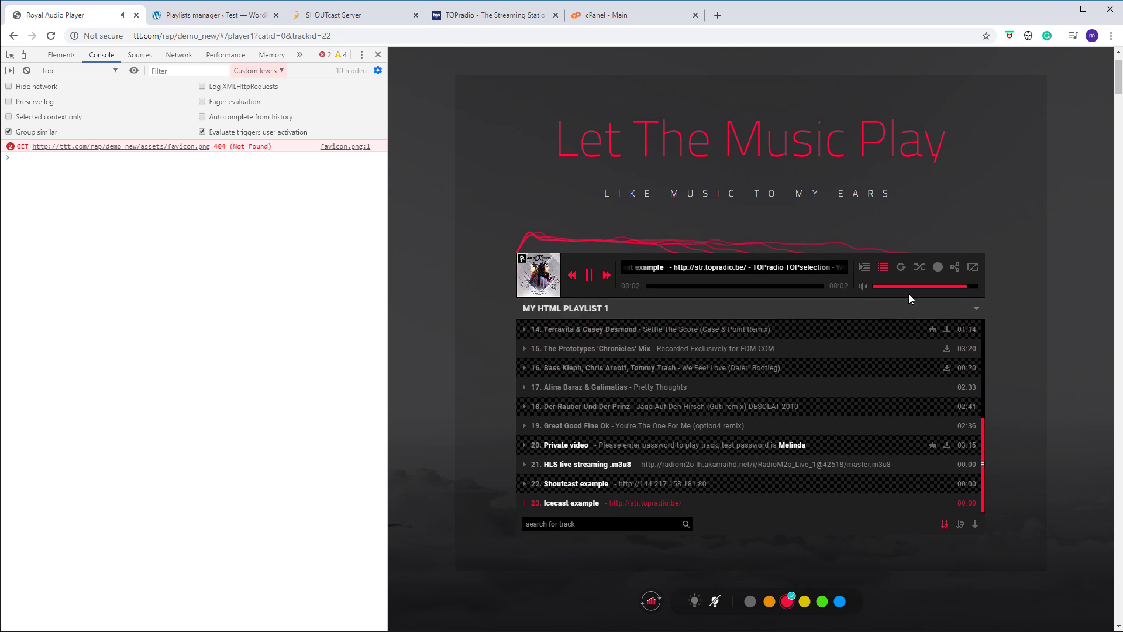
click(862, 287)
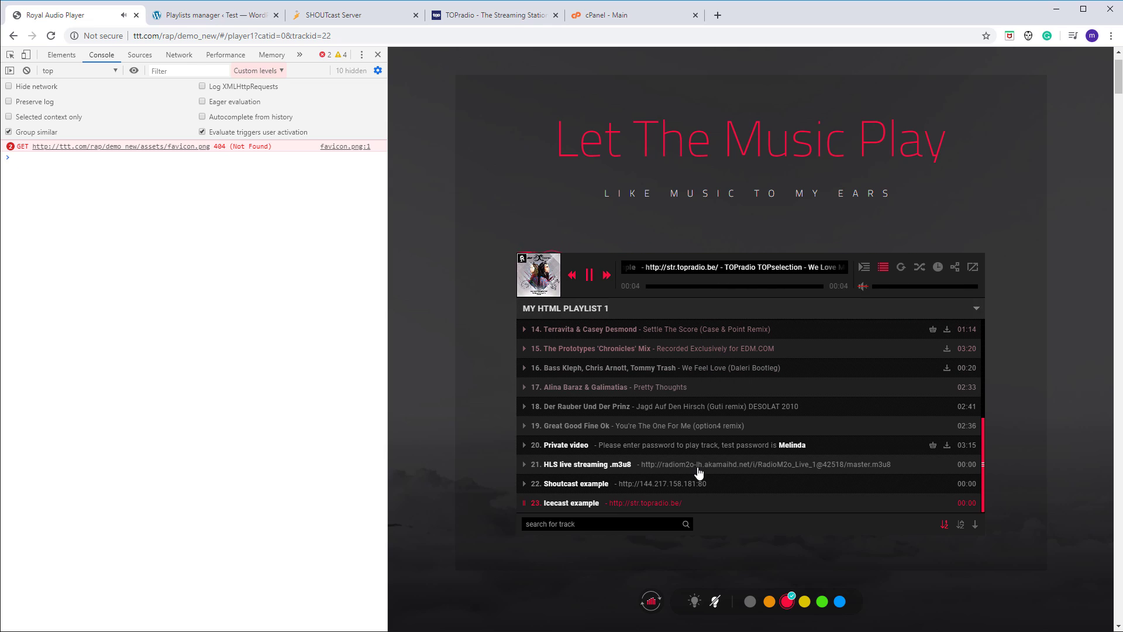
click(562, 486)
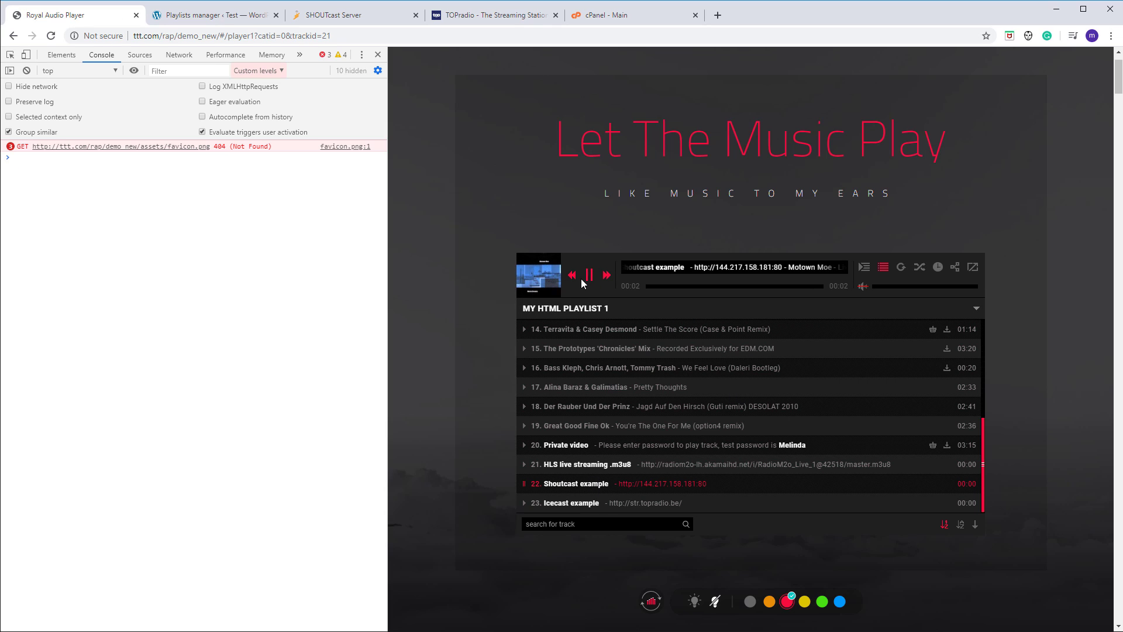
click(607, 275)
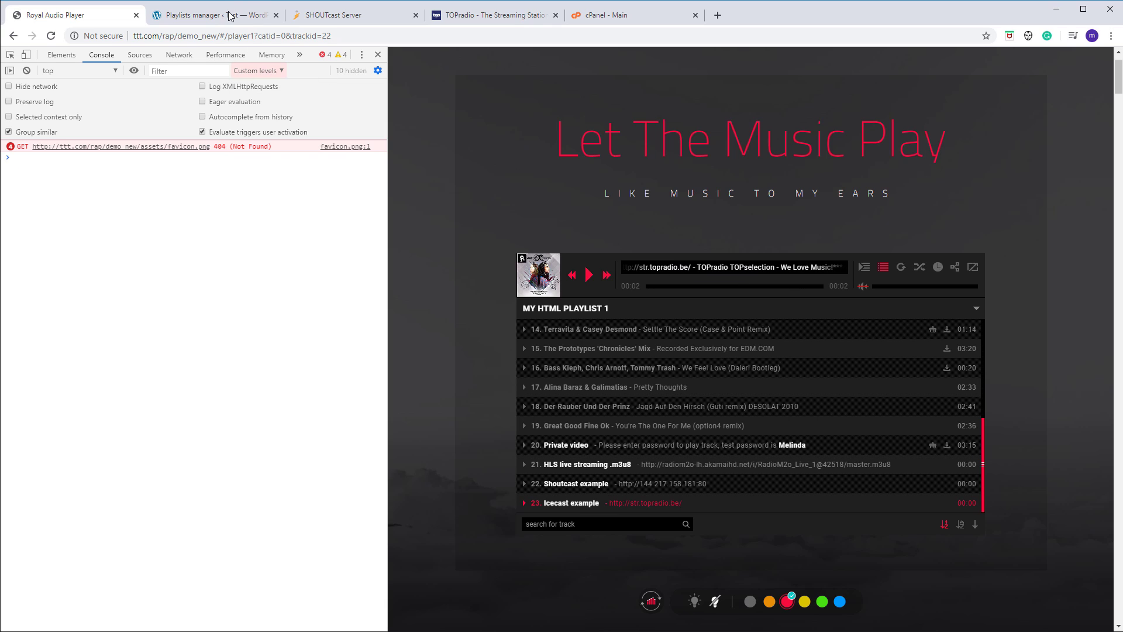
click(245, 16)
click(315, 17)
click(199, 17)
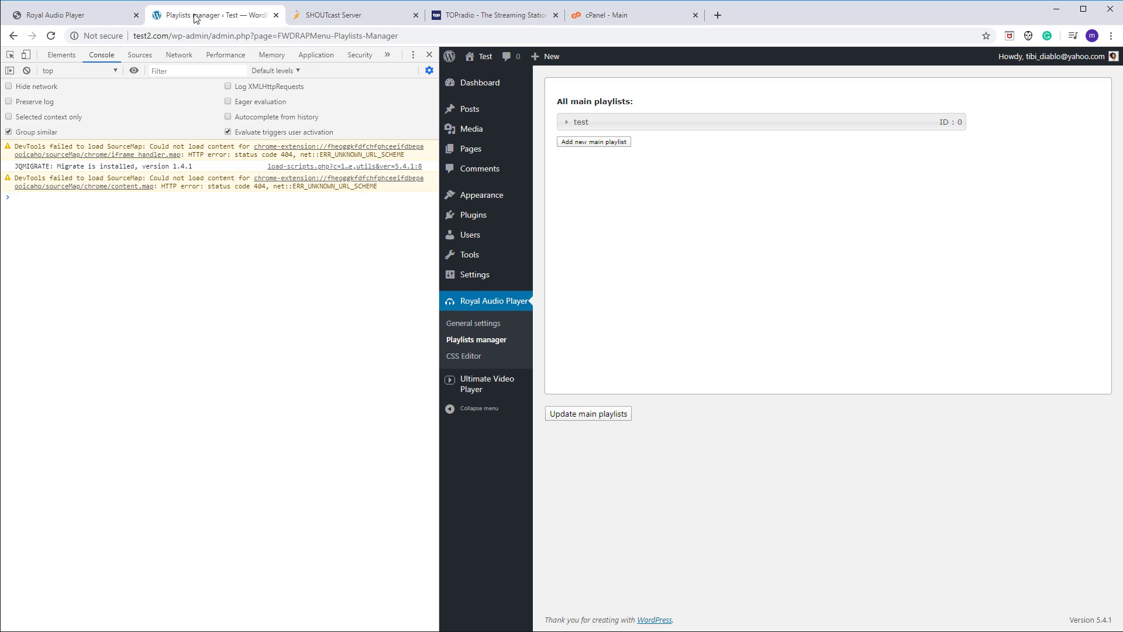
click(95, 15)
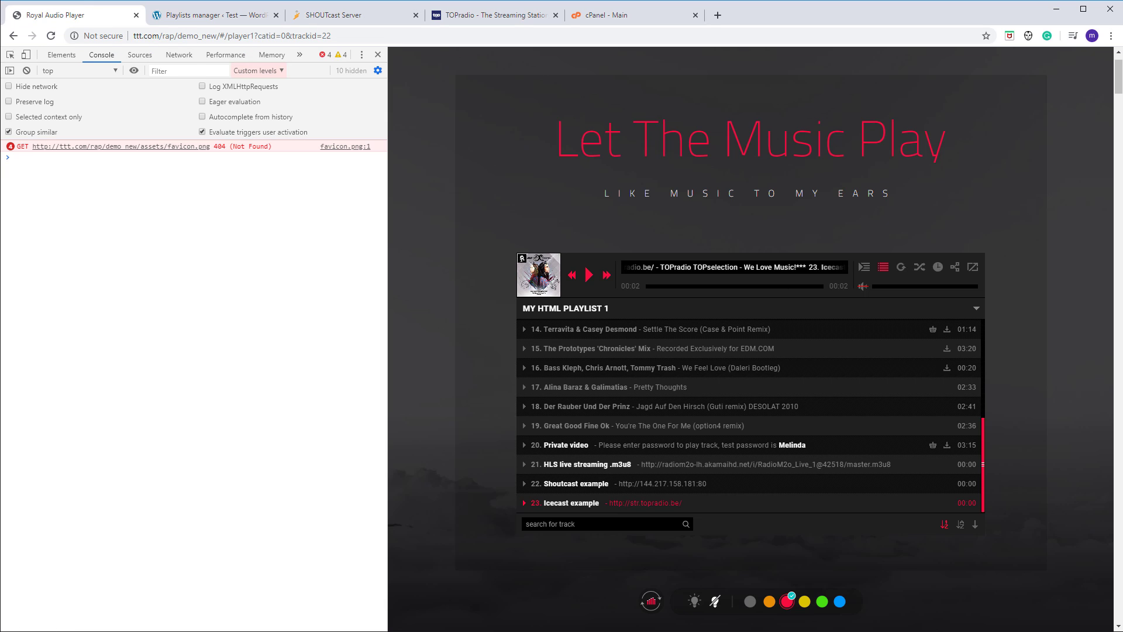
- Switch to Sublime Text, append ;.mp3 to the Icecast entry's data-path, and save index.html
key(alt+Tab)
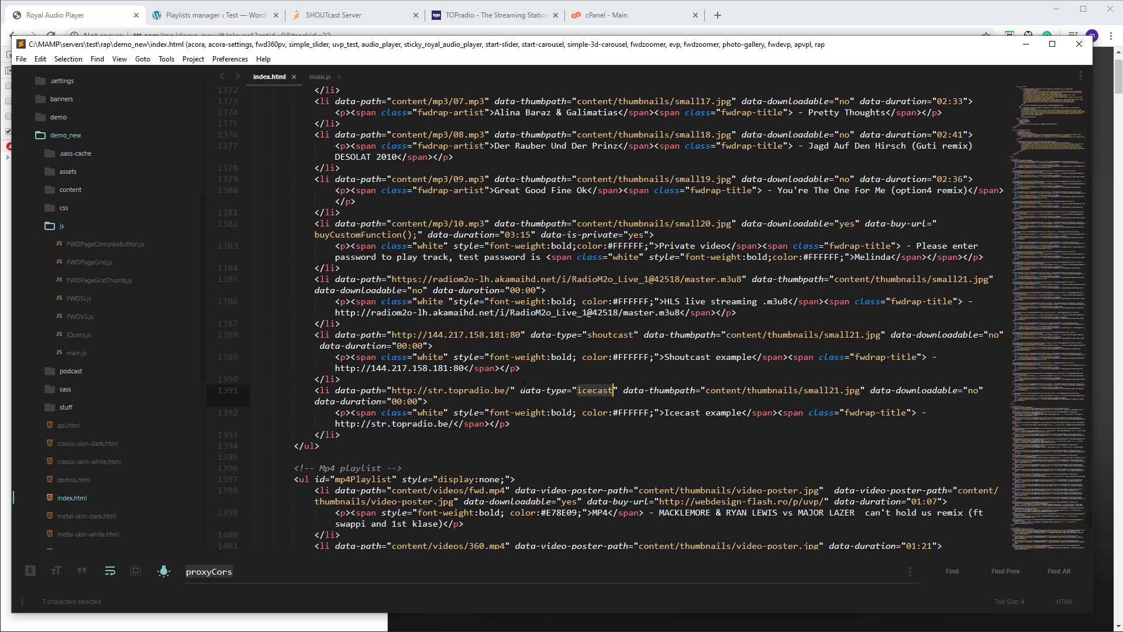
click(510, 391)
text(;.)
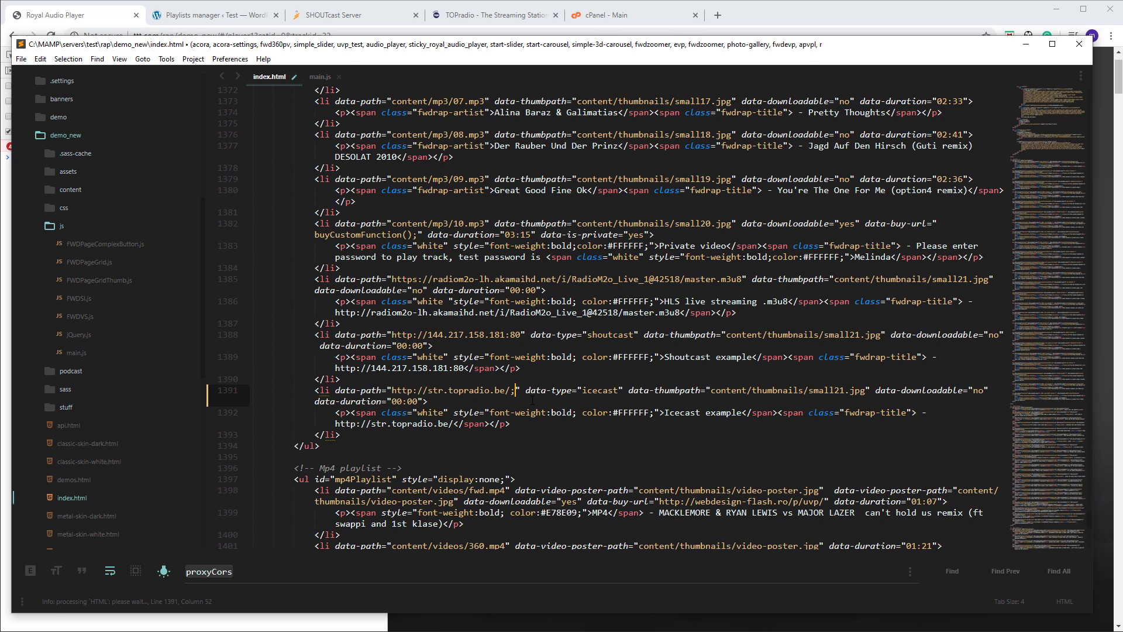
text(mp3)
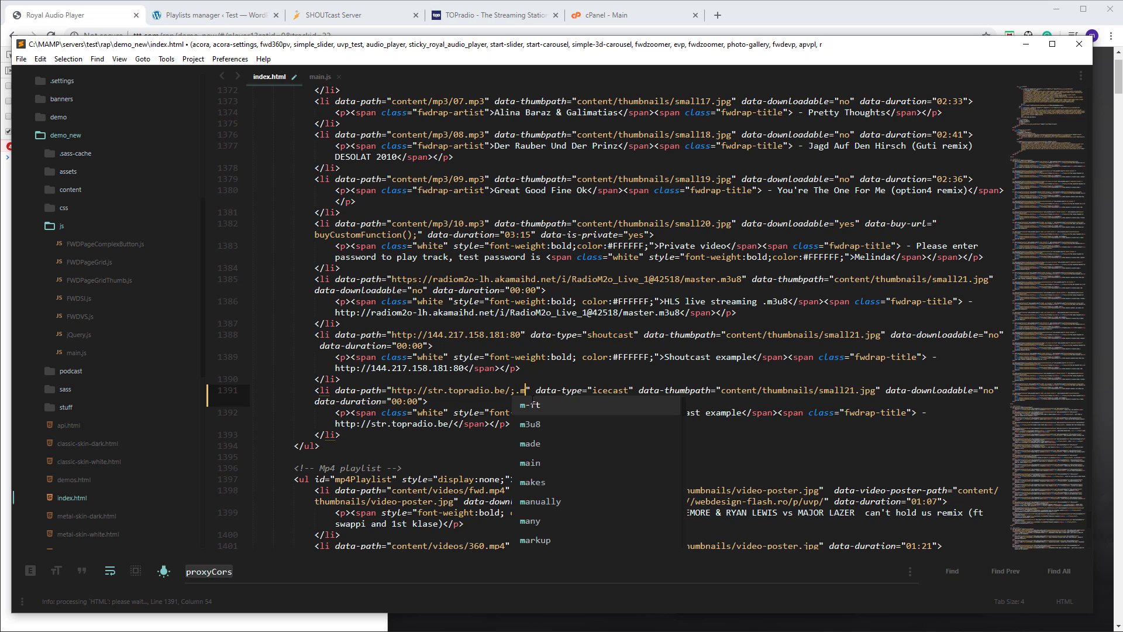
key(ctrl+s)
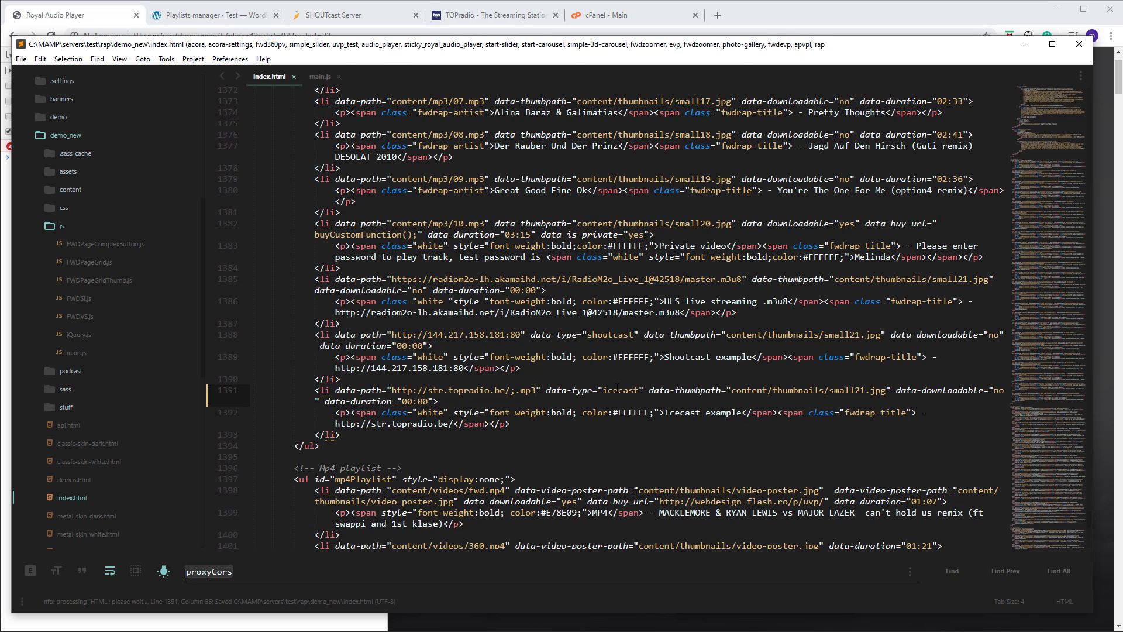
- Remove the ;.mp3 suffix from the Icecast entry's data-path and save index.html
drag(510, 390, 537, 390)
key(BackSpace)
key(ctrl+s)
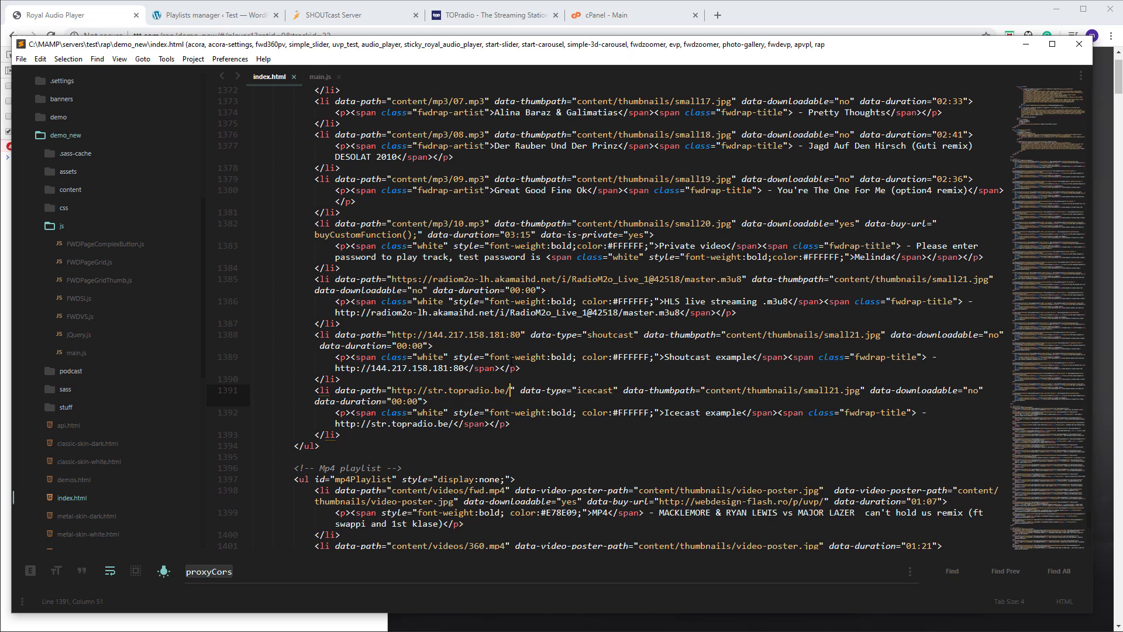
- Append ;.mp3 to the Shoutcast entry's data-path, save index.html, and reload the Royal Audio Player page in the browser
click(521, 335)
text(;.mp3)
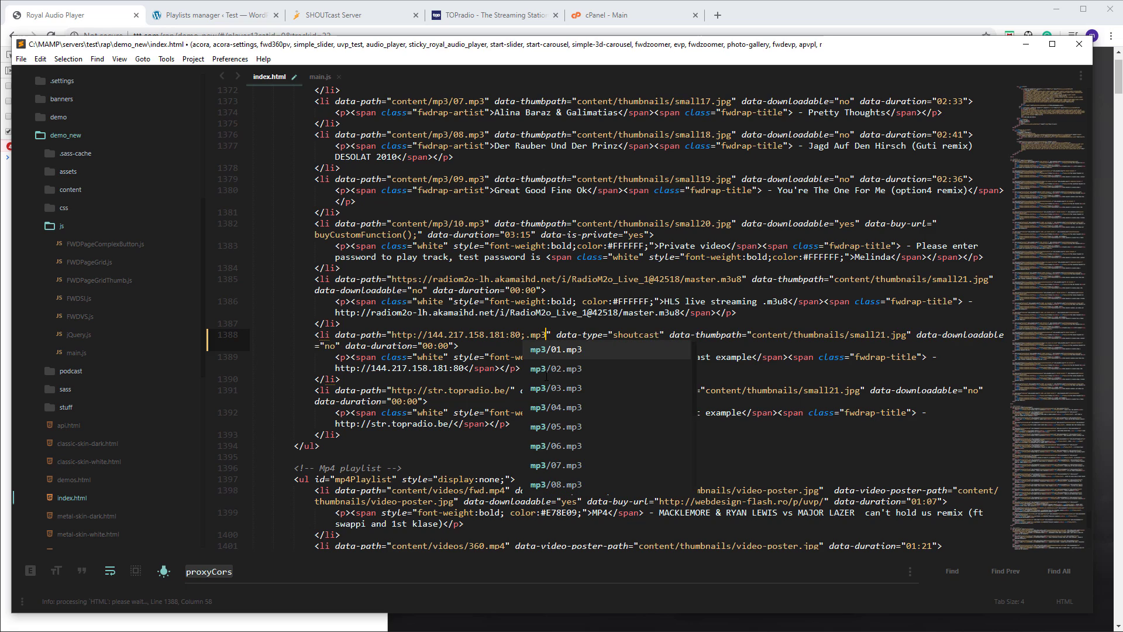
key(ctrl+s)
click(529, 355)
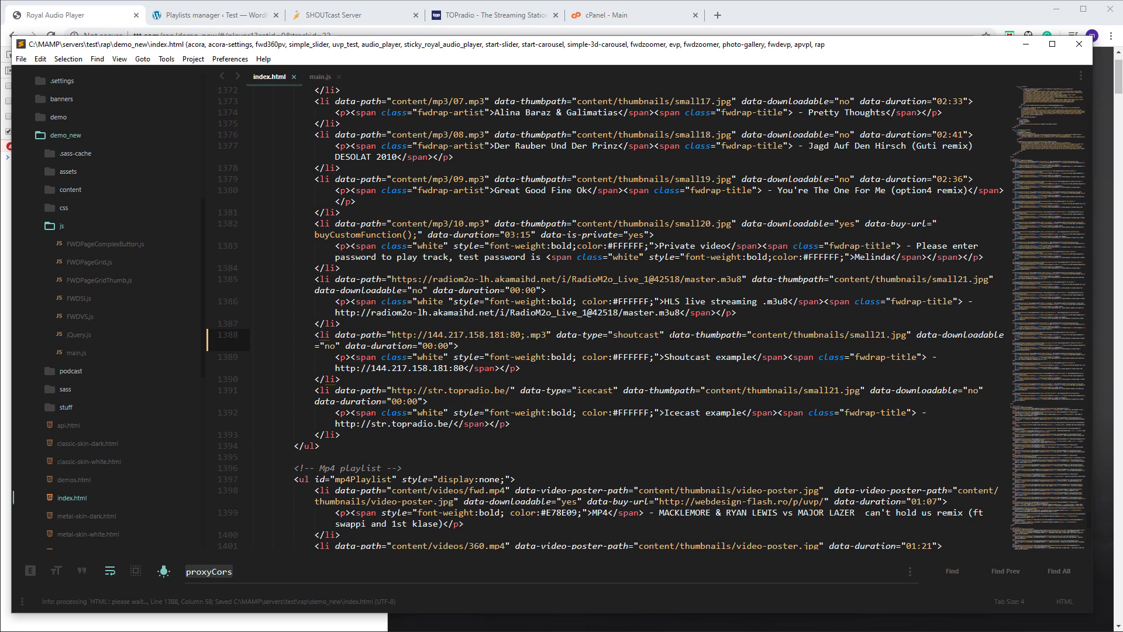
drag(670, 334, 560, 335)
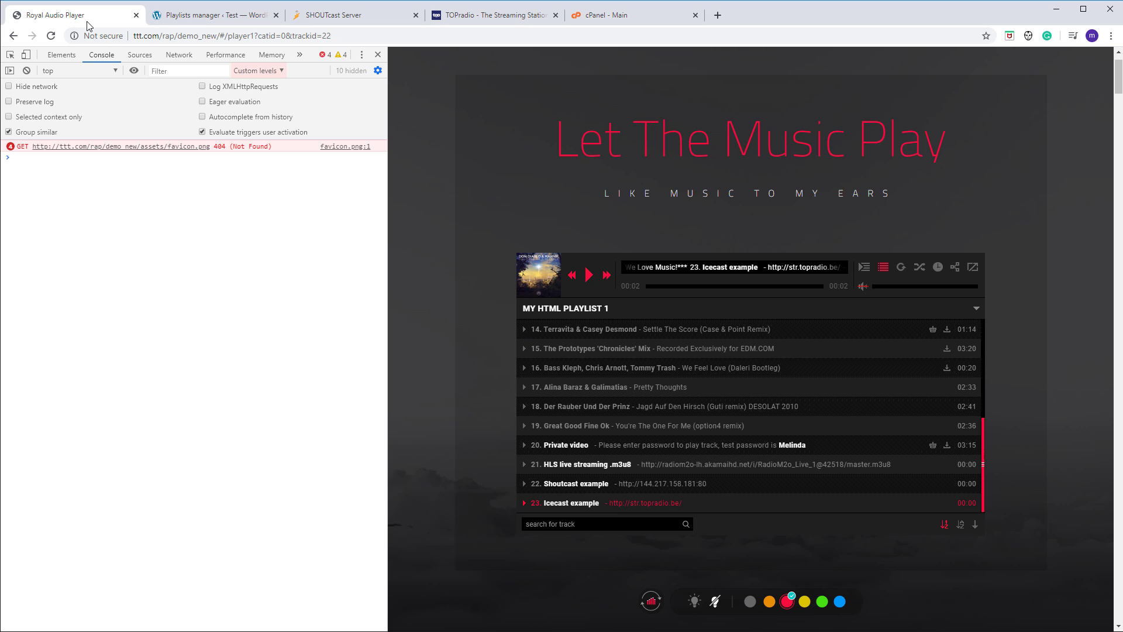
click(133, 20)
key(F5)
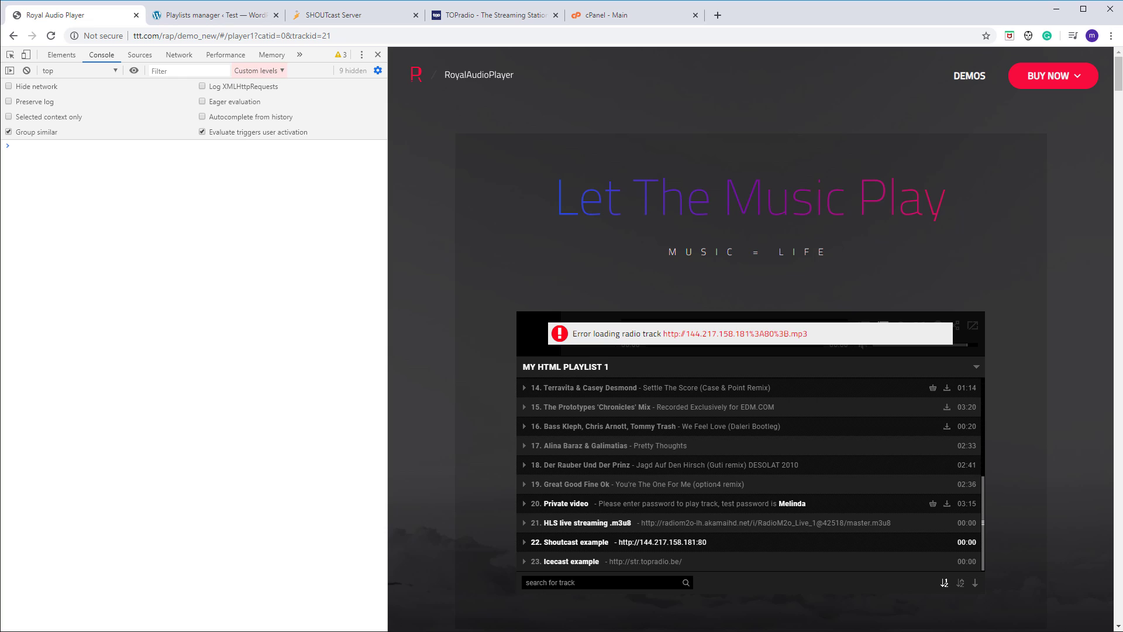
- Return to Sublime Text, delete the data-type="shoutcast" attribute from the Shoutcast entry, and save index.html
key(alt+Tab)
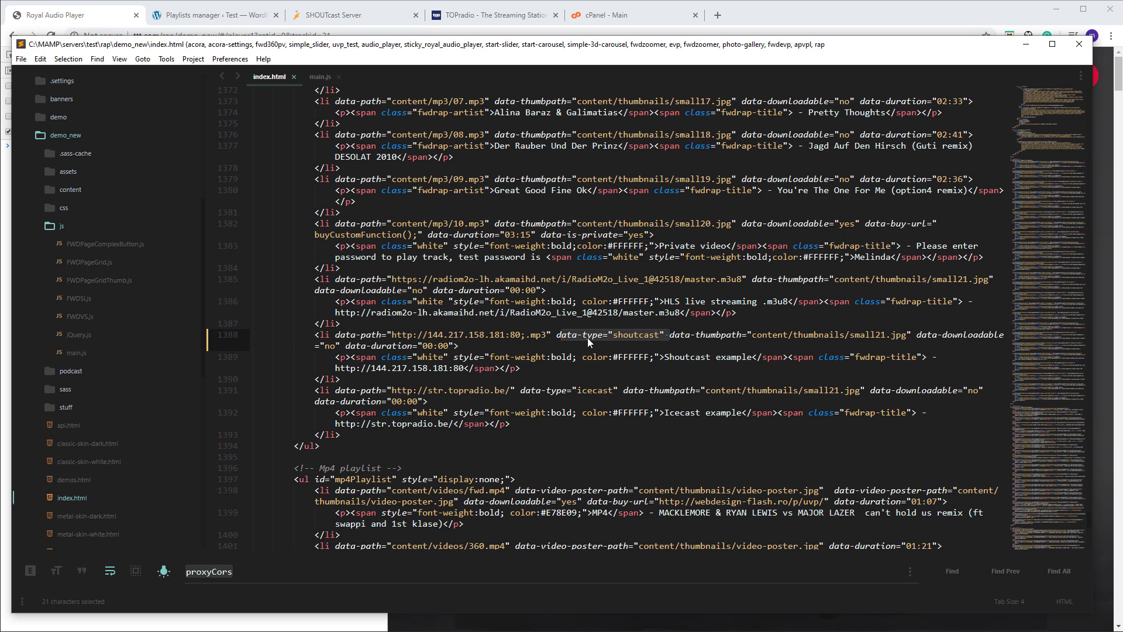
double_click(644, 336)
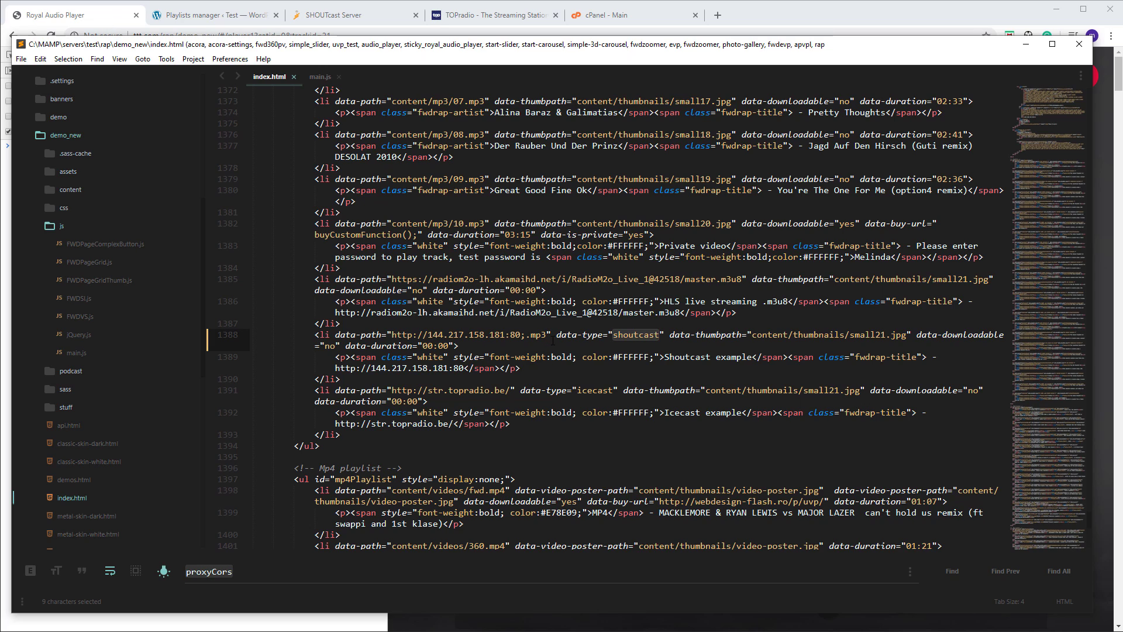
click(391, 335)
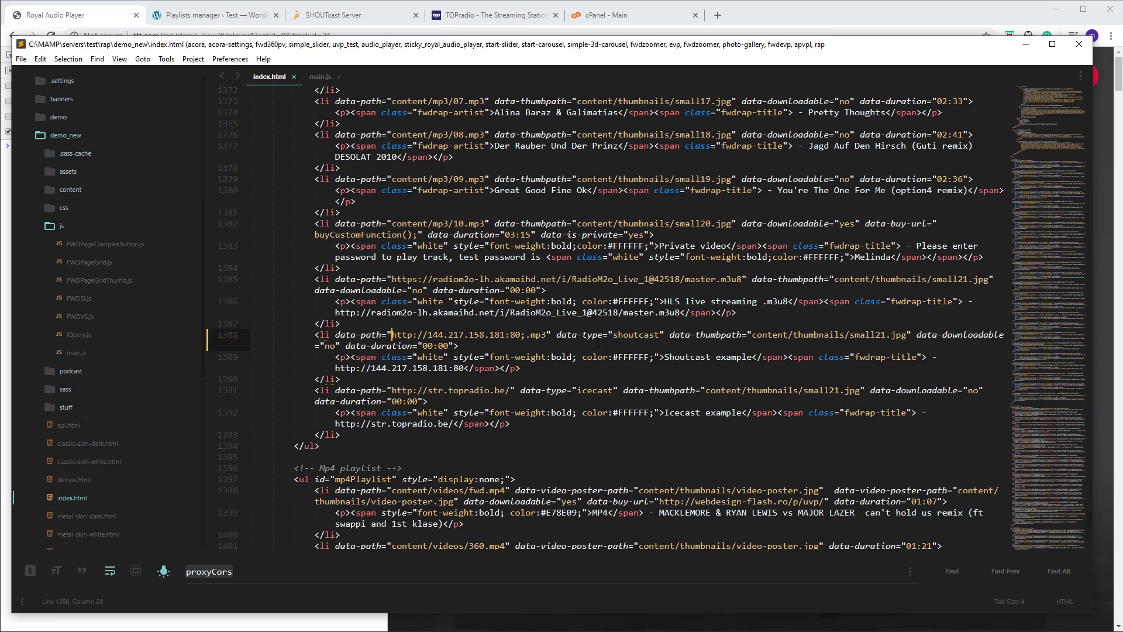
drag(556, 335, 665, 335)
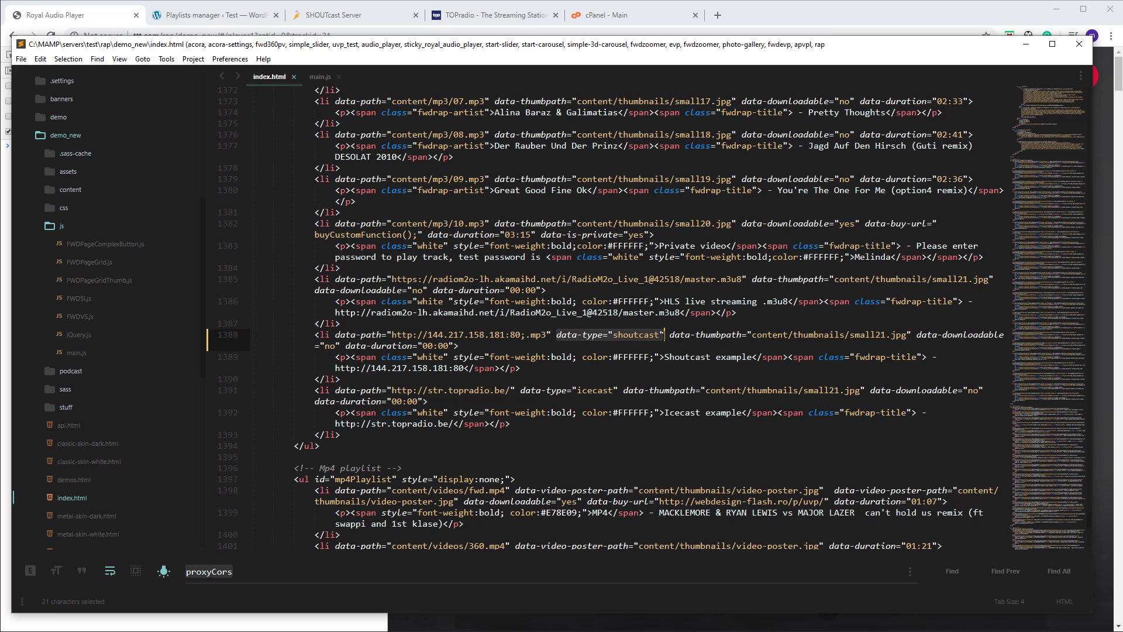
key(BackSpace)
key(ctrl+s)
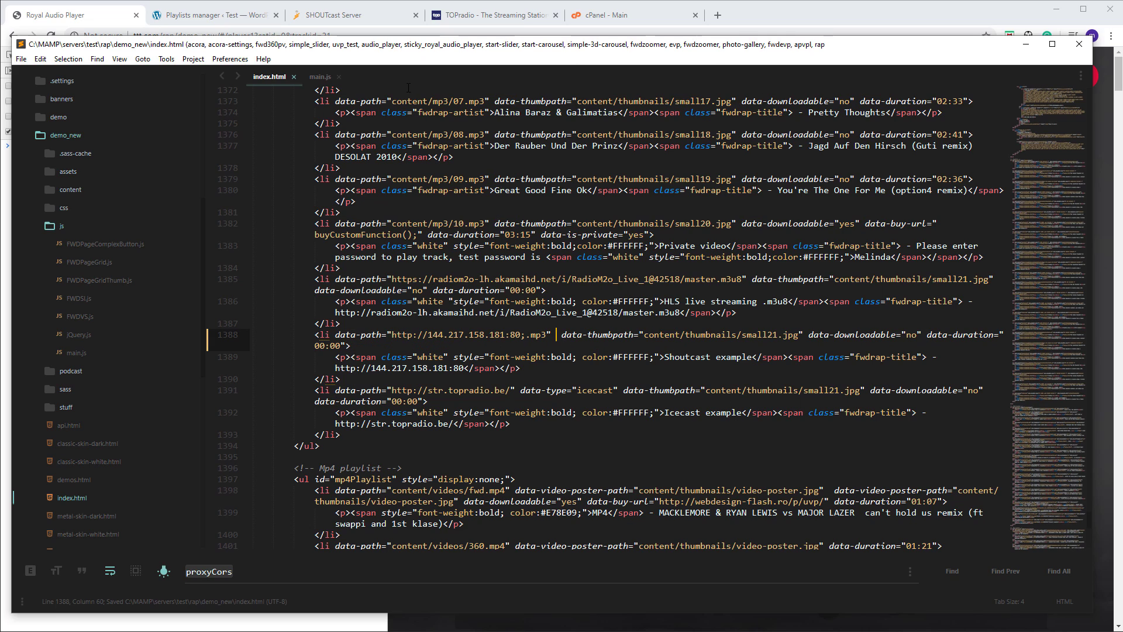
- Reload the Royal Audio Player page in the browser and try to play the Shoutcast example track
key(alt+Tab)
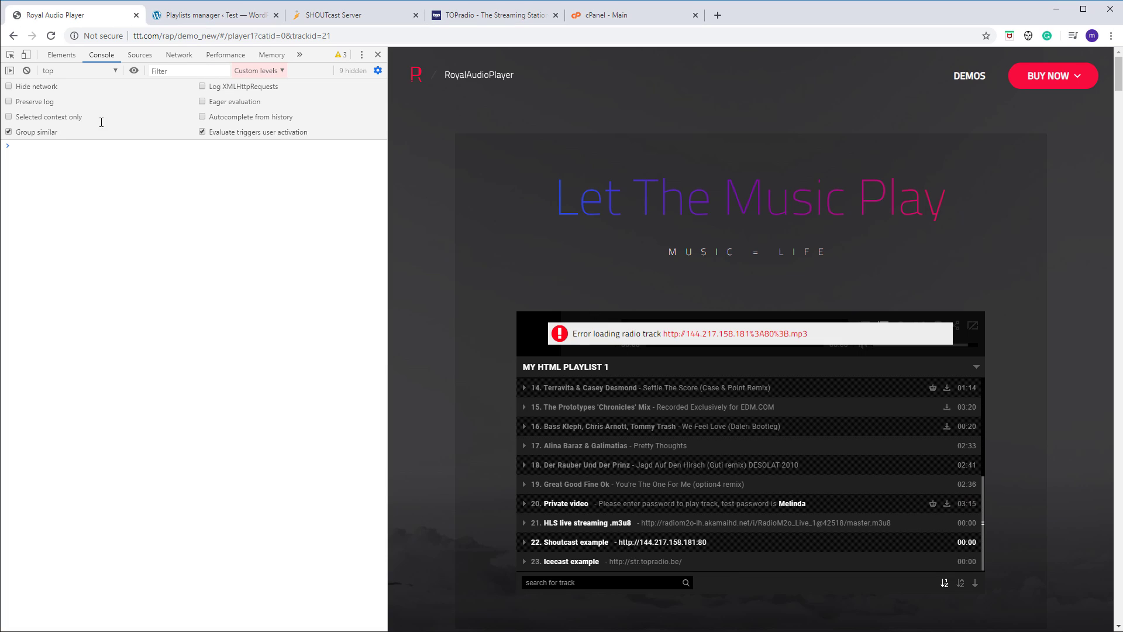
click(51, 36)
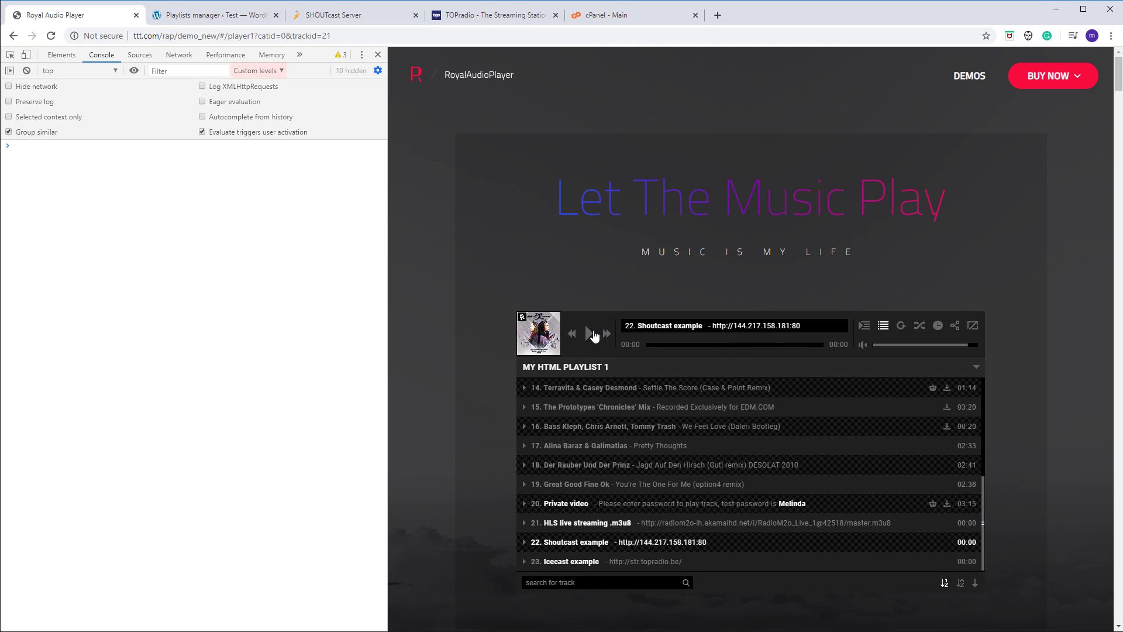
click(591, 333)
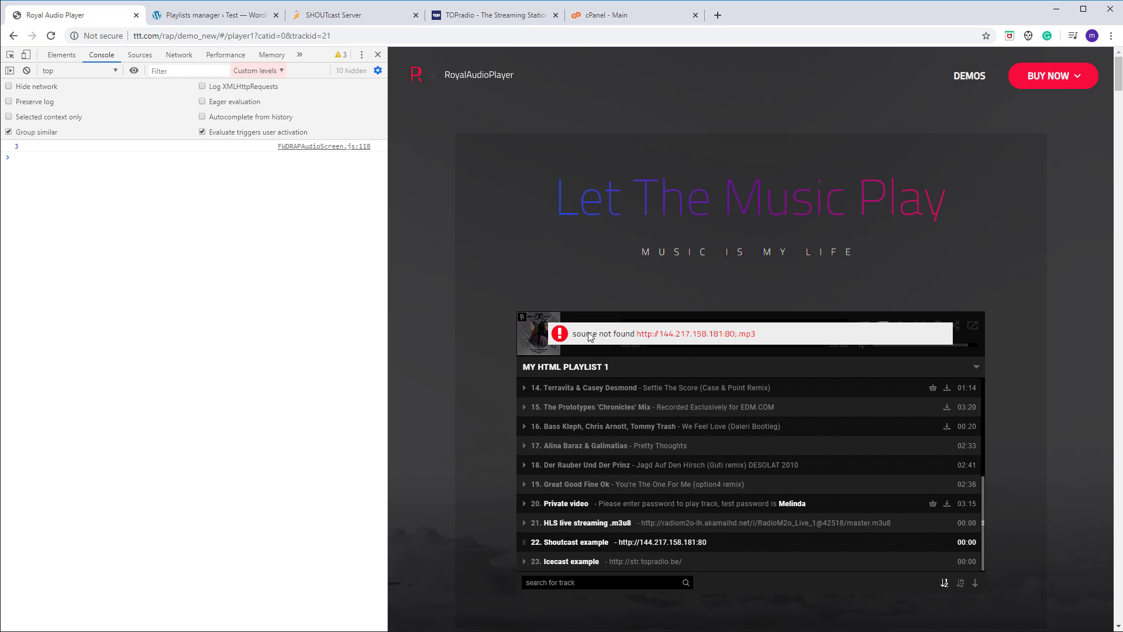
key(alt+Tab)
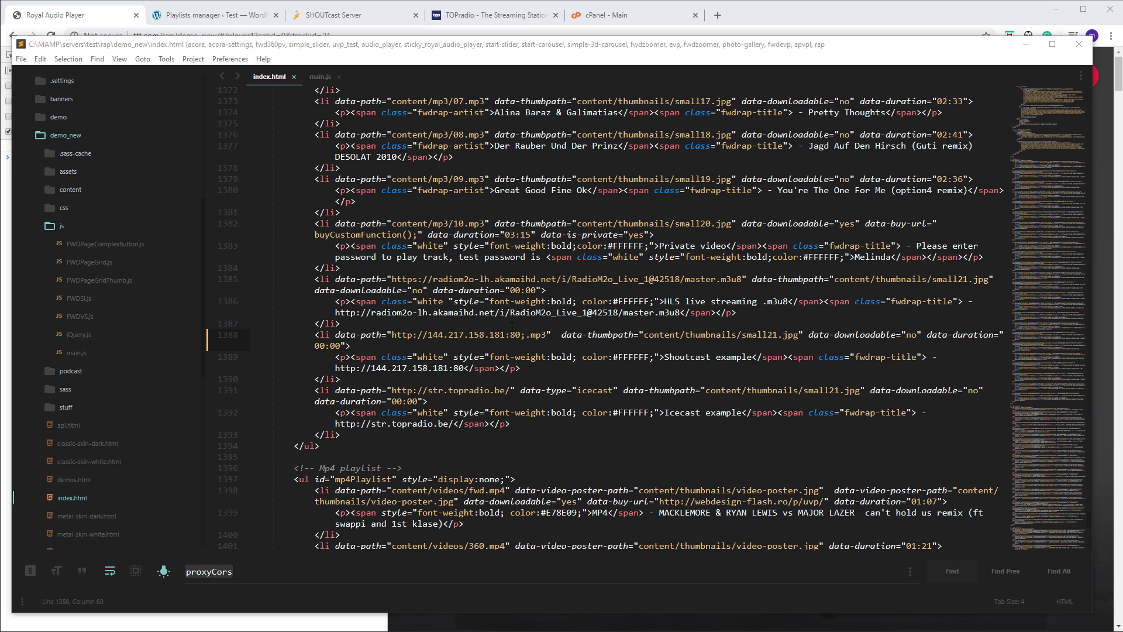
click(522, 335)
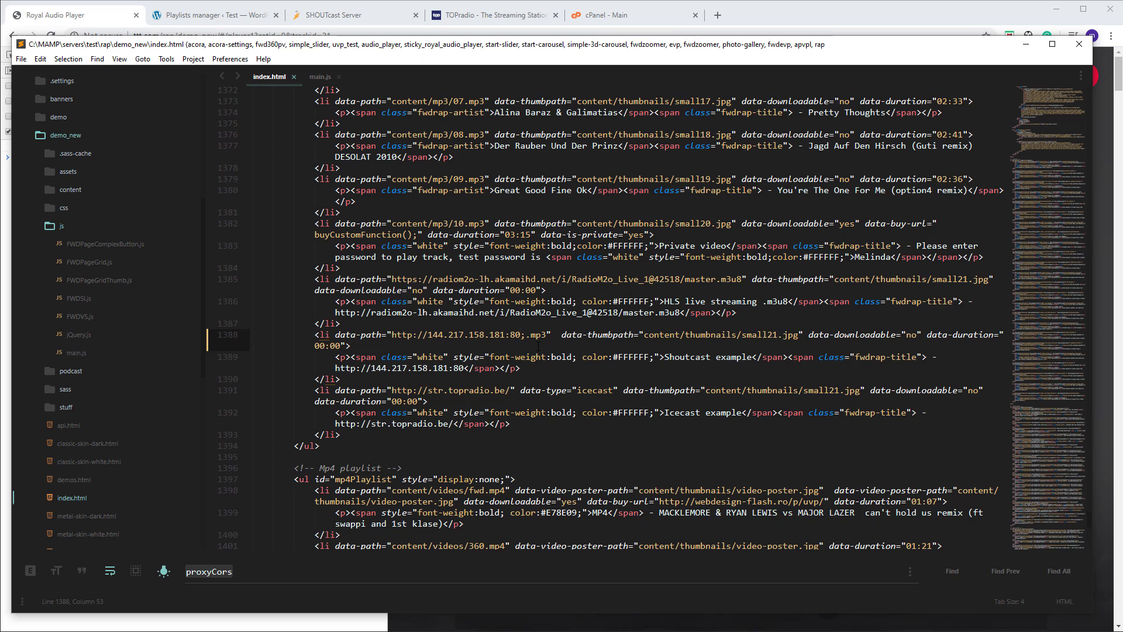
text(/)
key(ctrl+s)
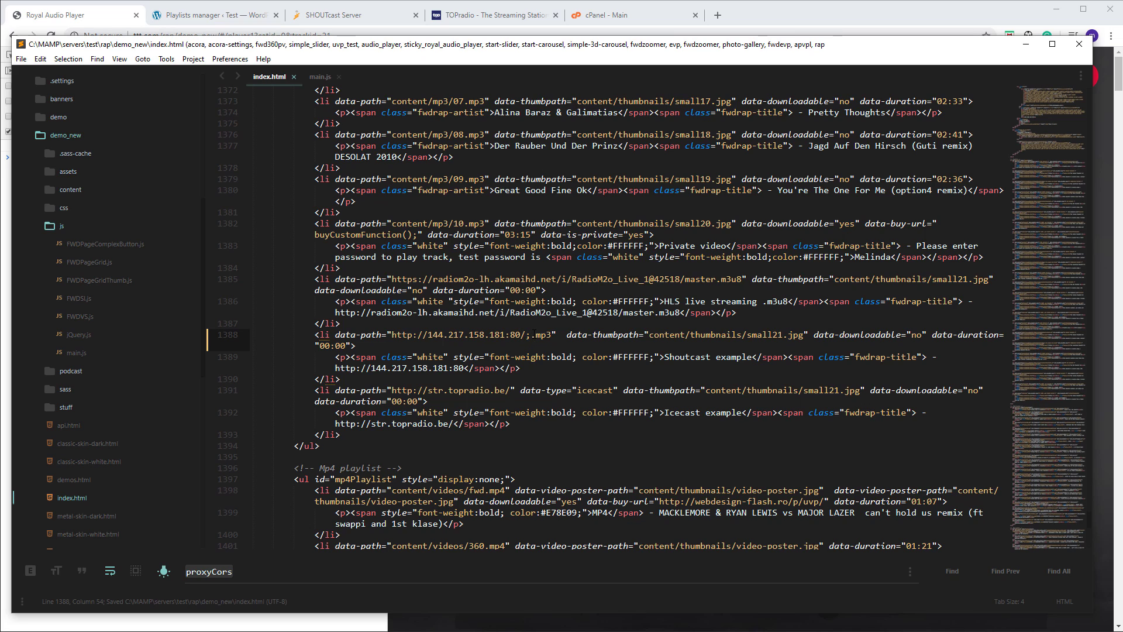
- Reload the player page in the browser, test and pause the Shoutcast stream, and return to Sublime Text
key(alt+Tab)
click(51, 36)
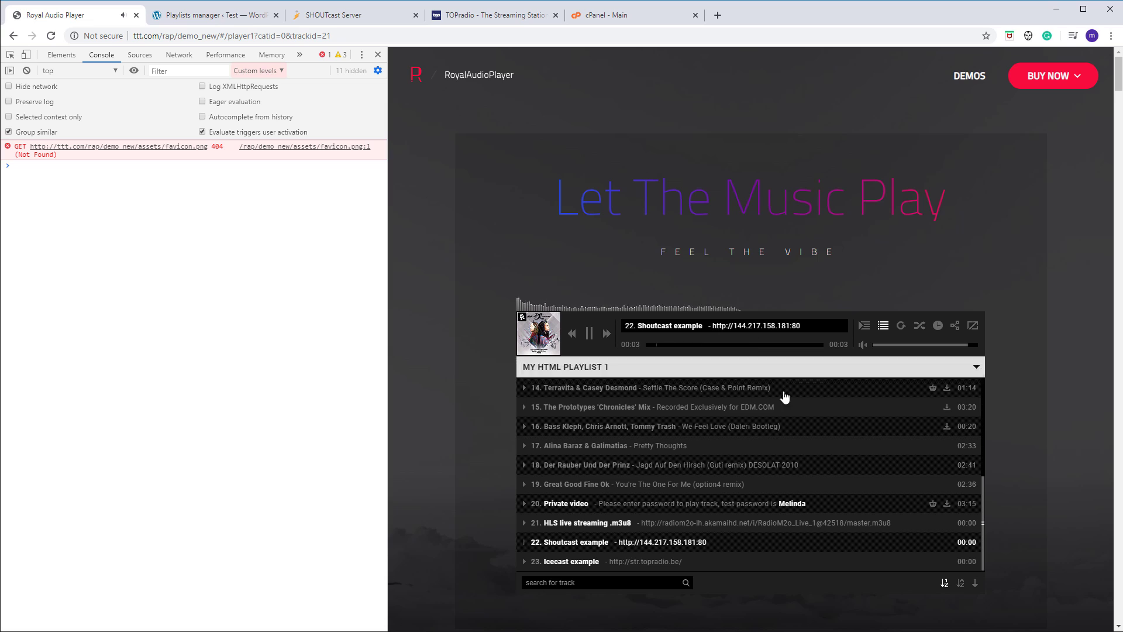
click(590, 335)
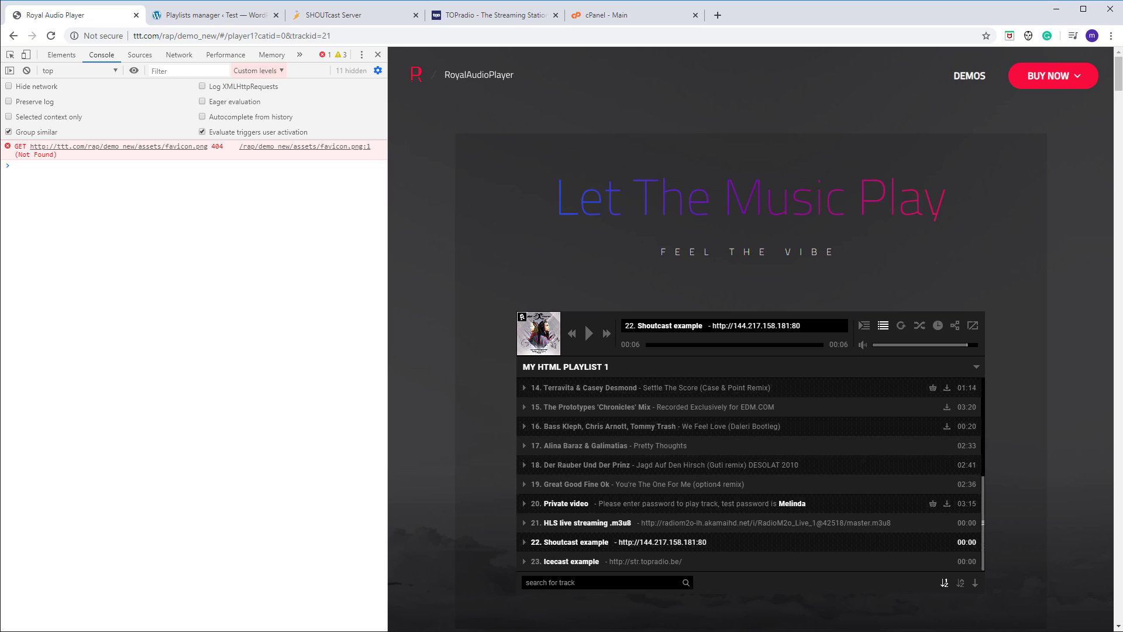
key(alt+Tab)
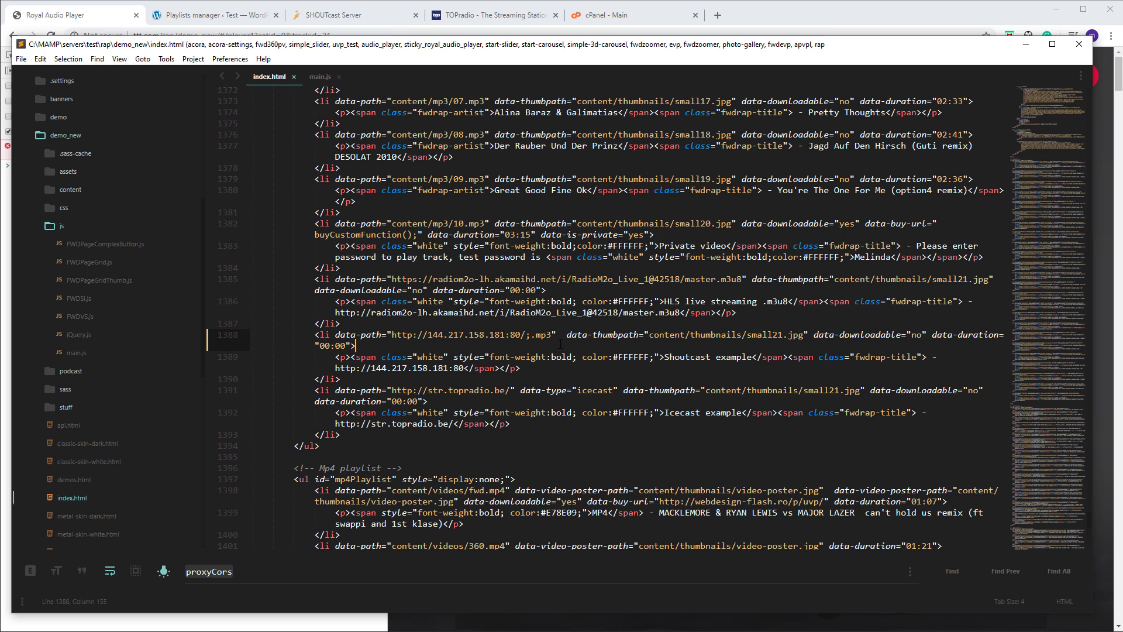
key(ctrl+z)
key(ctrl+z)
key(ctrl+z)
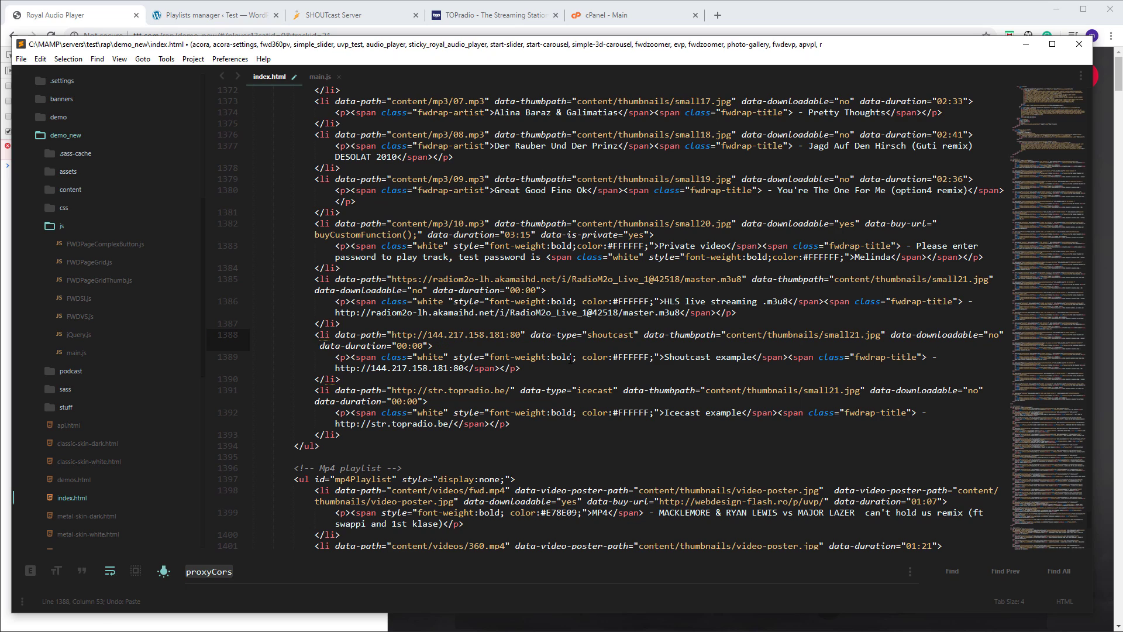
key(ctrl+s)
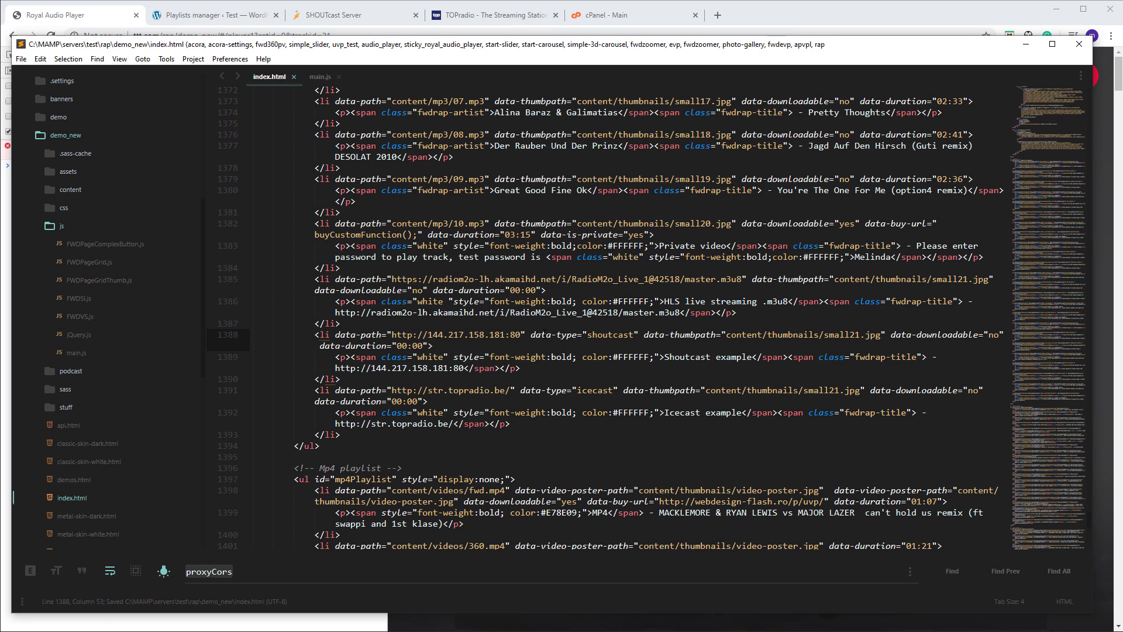
- Highlight the data-type attributes of the Shoutcast and Icecast entries in index.html to compare them
drag(531, 335, 639, 335)
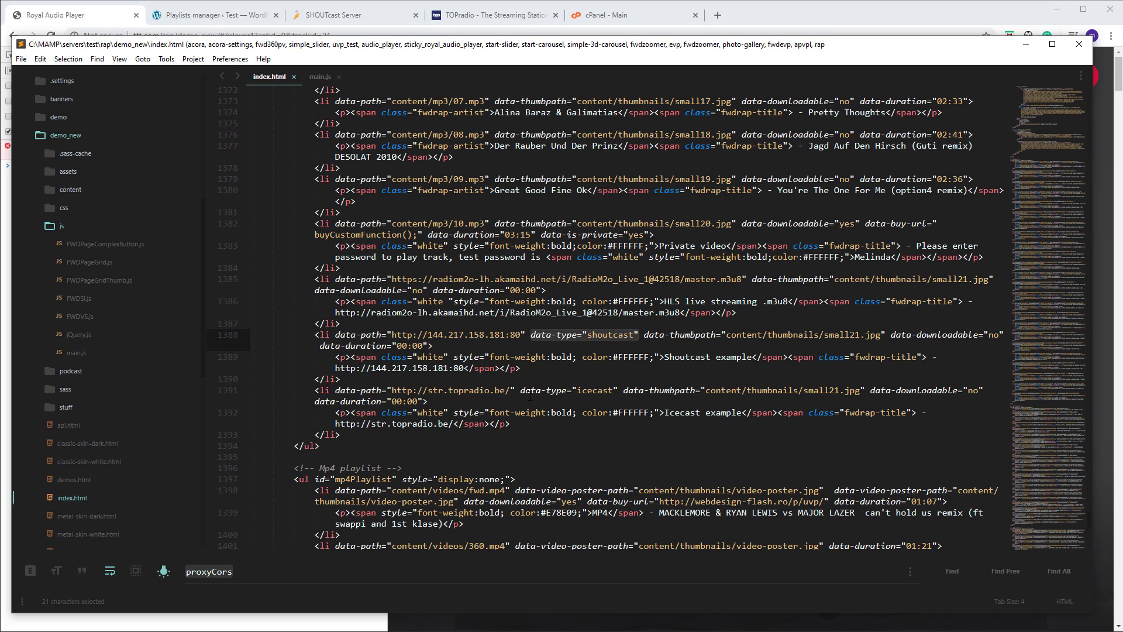
drag(521, 390, 618, 391)
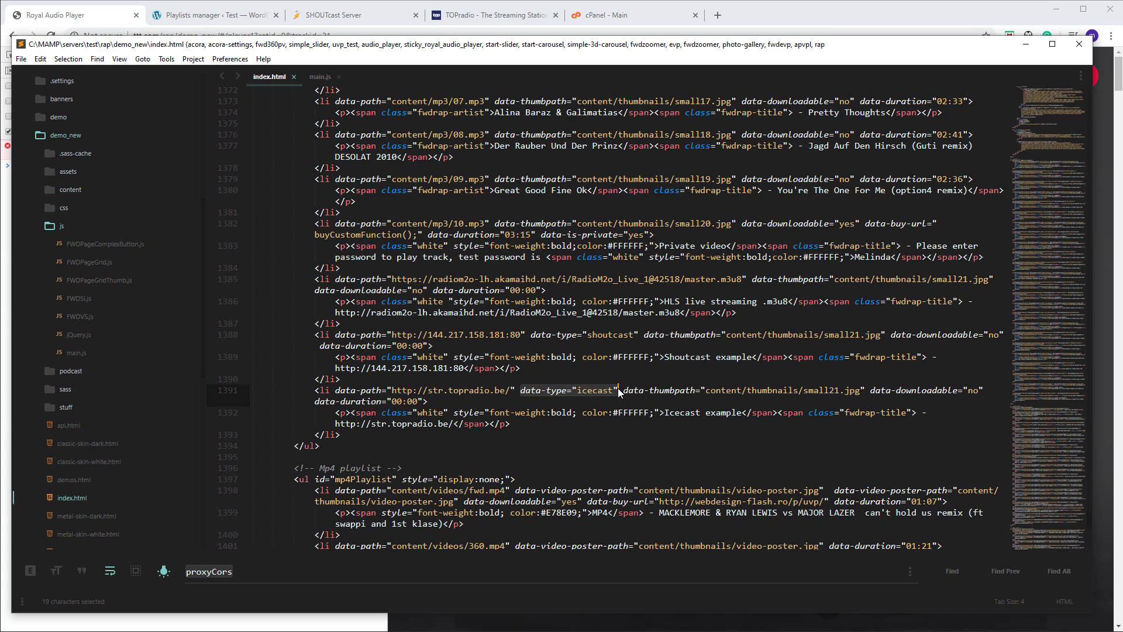
drag(530, 334, 639, 334)
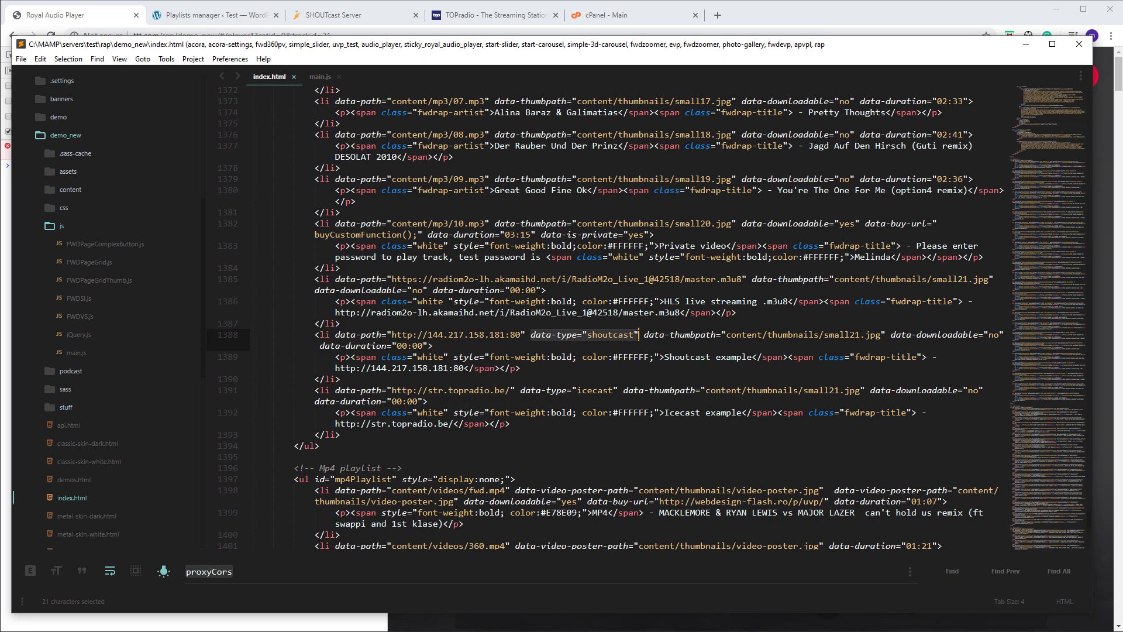
- Switch to the WordPress Playlists manager in the browser, expand the test main playlist and its test playlist, and open the Radio track for editing
click(247, 18)
click(663, 125)
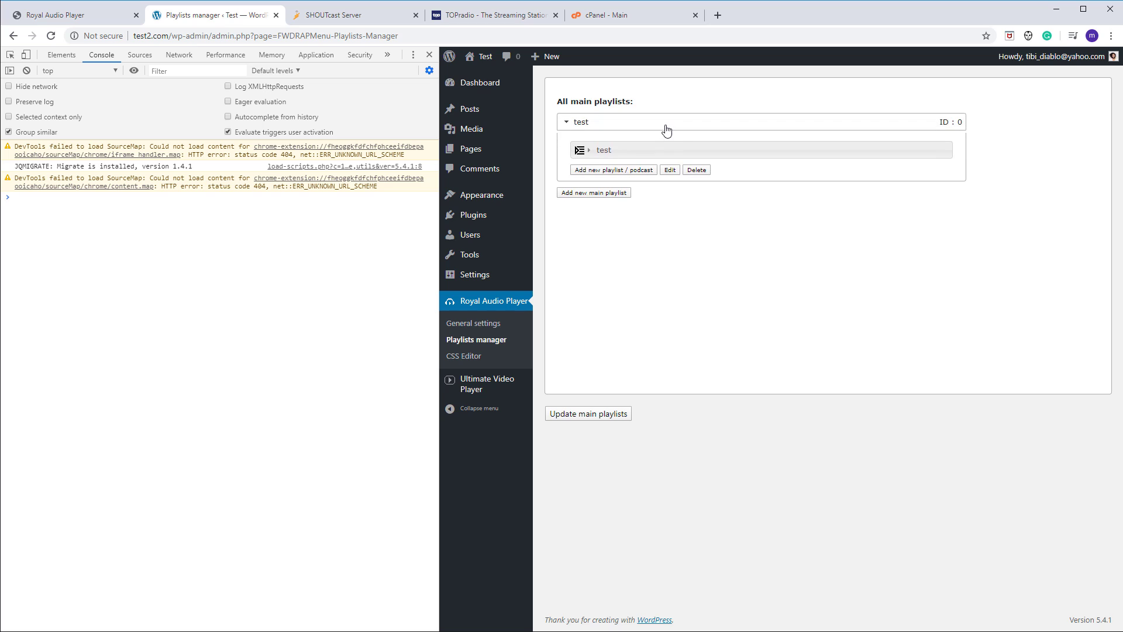
click(718, 155)
click(860, 178)
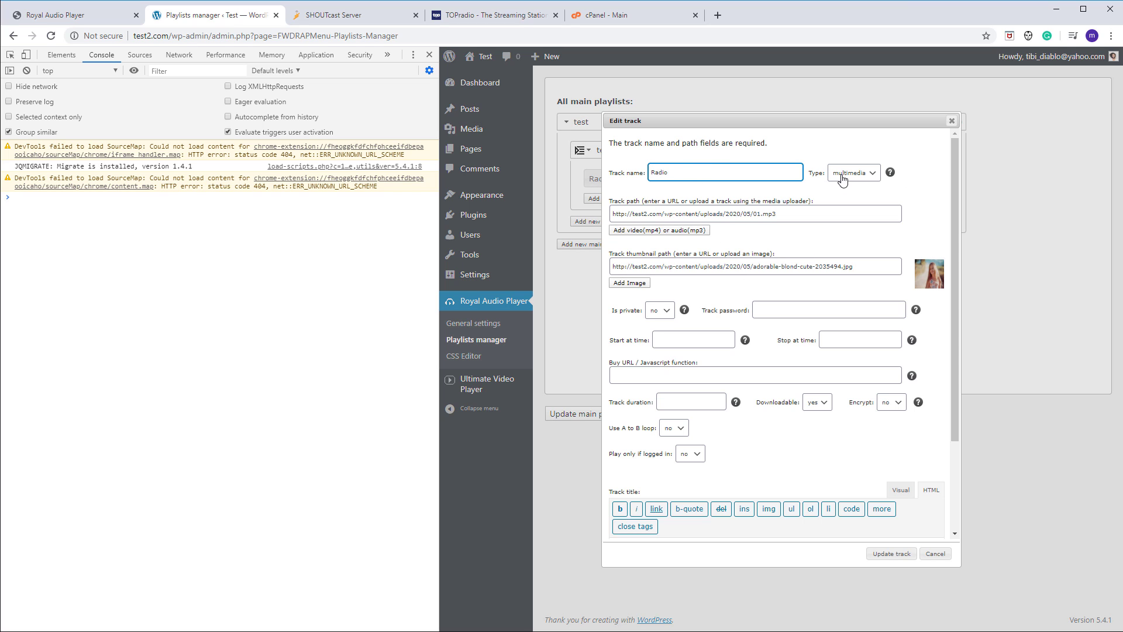
- Examine the available track types and the track path field of the Radio track
click(872, 176)
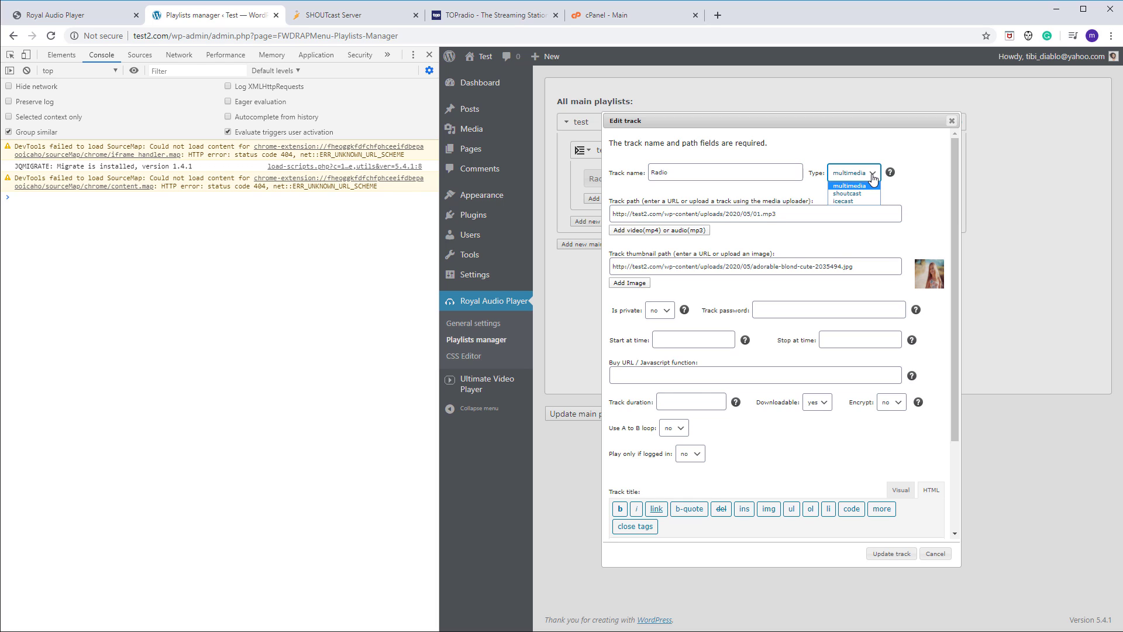
click(766, 213)
triple_click(766, 213)
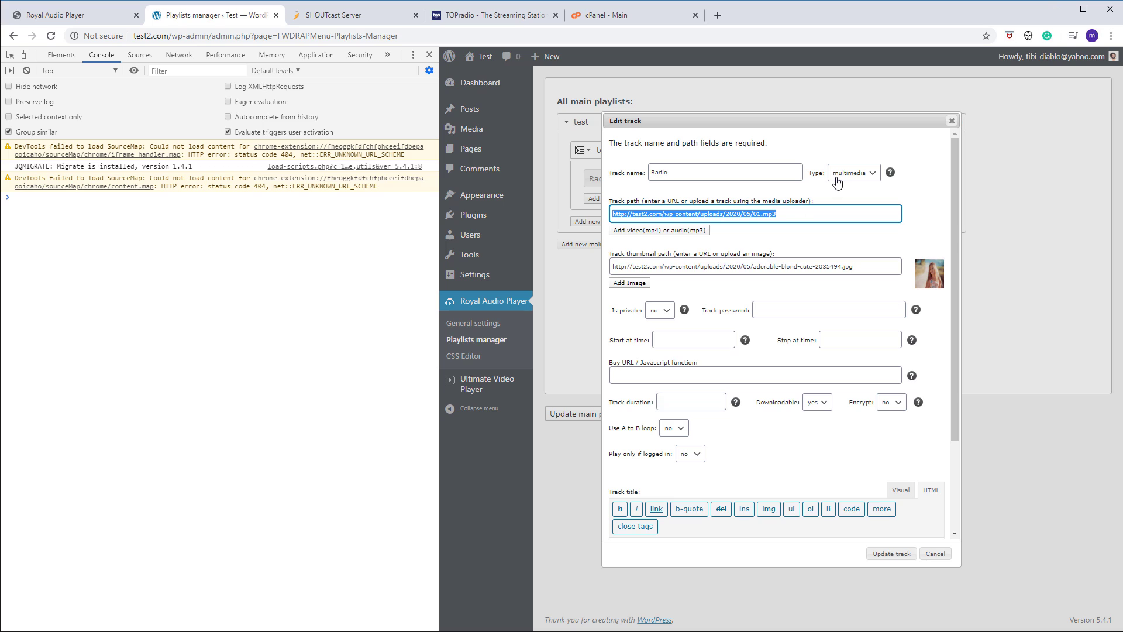
click(801, 241)
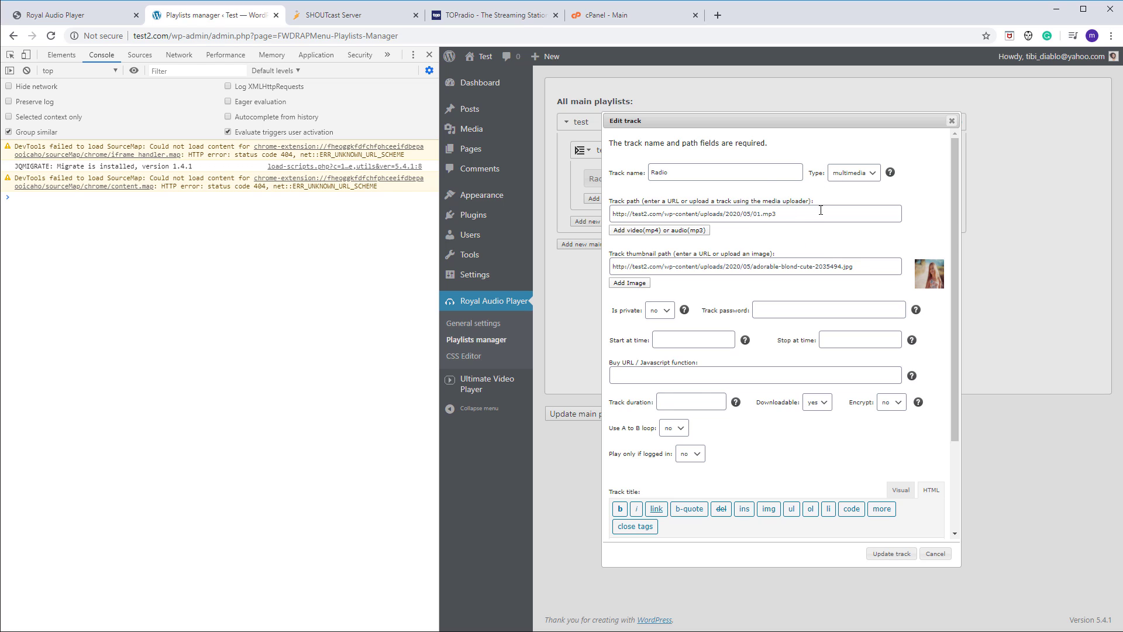
key(alt+Tab)
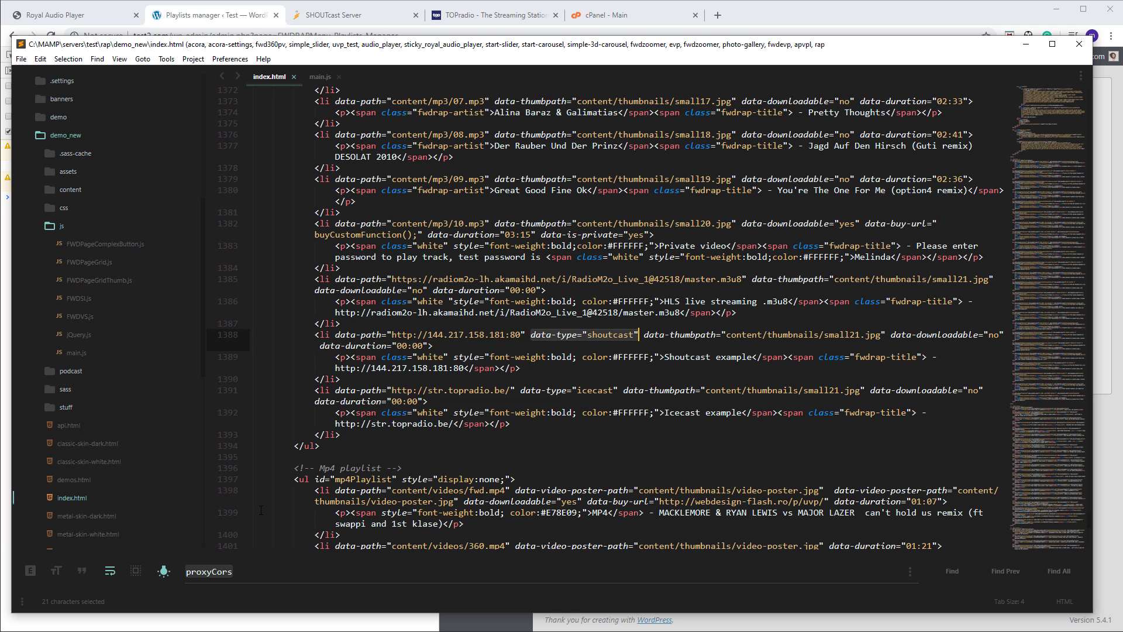
drag(391, 334, 520, 335)
key(ctrl+c)
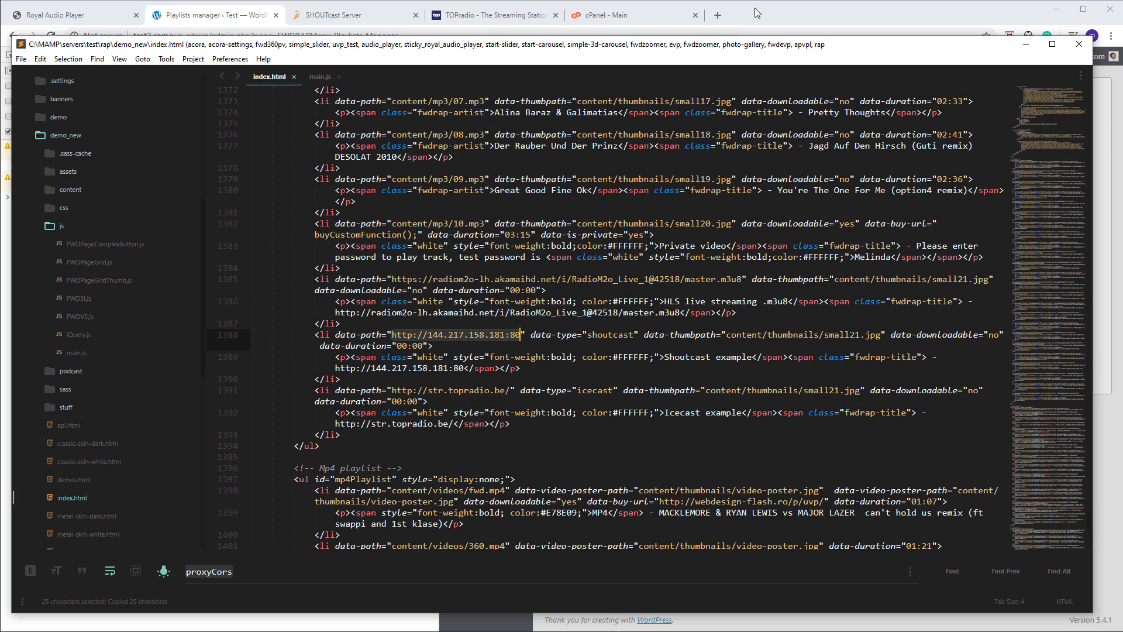
click(755, 21)
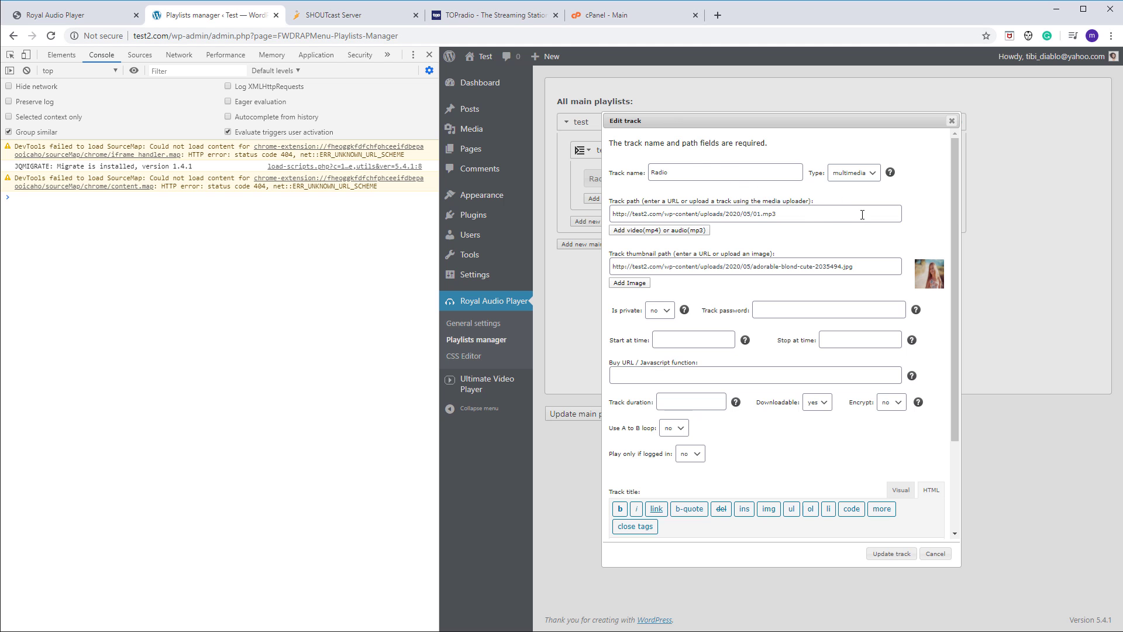
drag(863, 215, 587, 211)
key(ctrl+v)
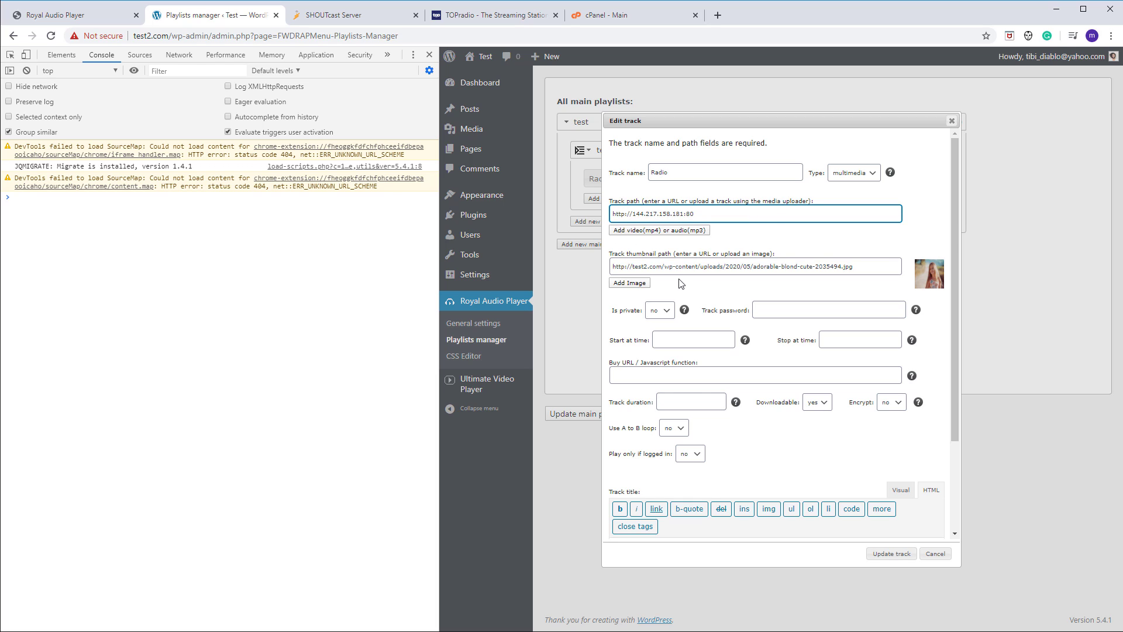
click(815, 241)
- Try shoutcast and icecast as the Radio track's type
click(868, 175)
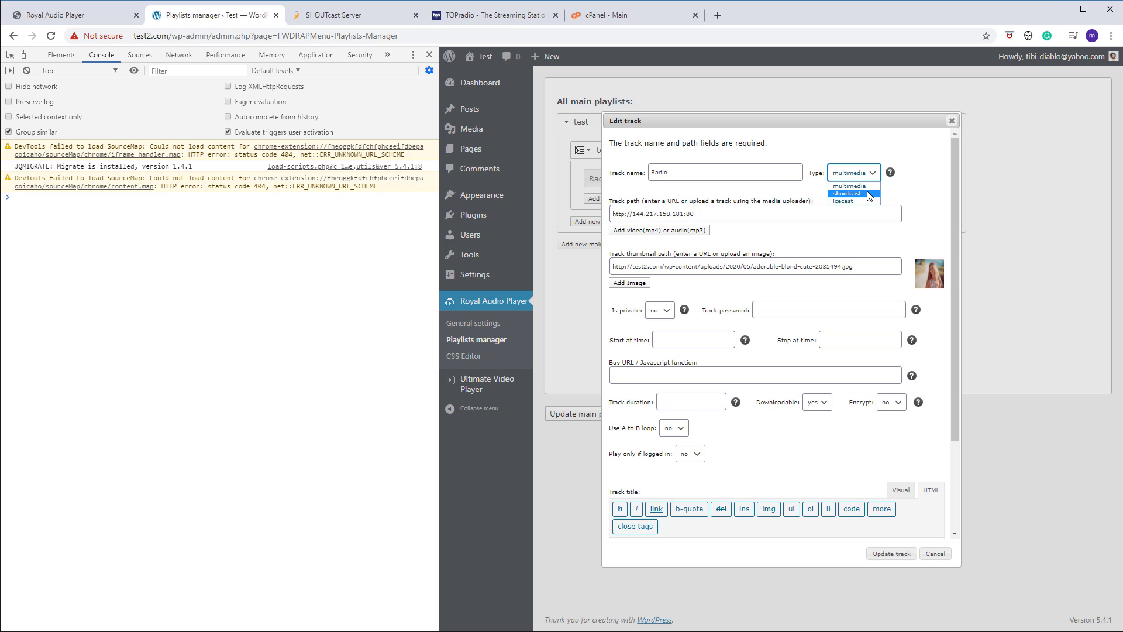
click(868, 193)
click(846, 175)
click(860, 204)
- Append /;.mp3 to the Radio track's path, set its type to multimedia, and update the track
click(731, 213)
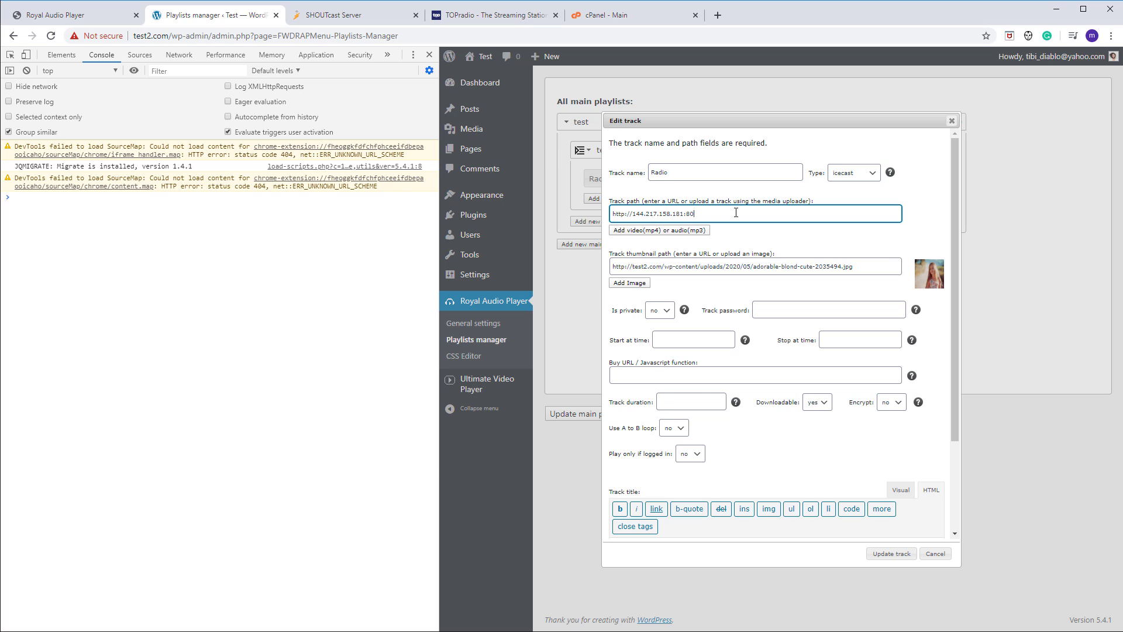
text(/;.mp3)
click(858, 173)
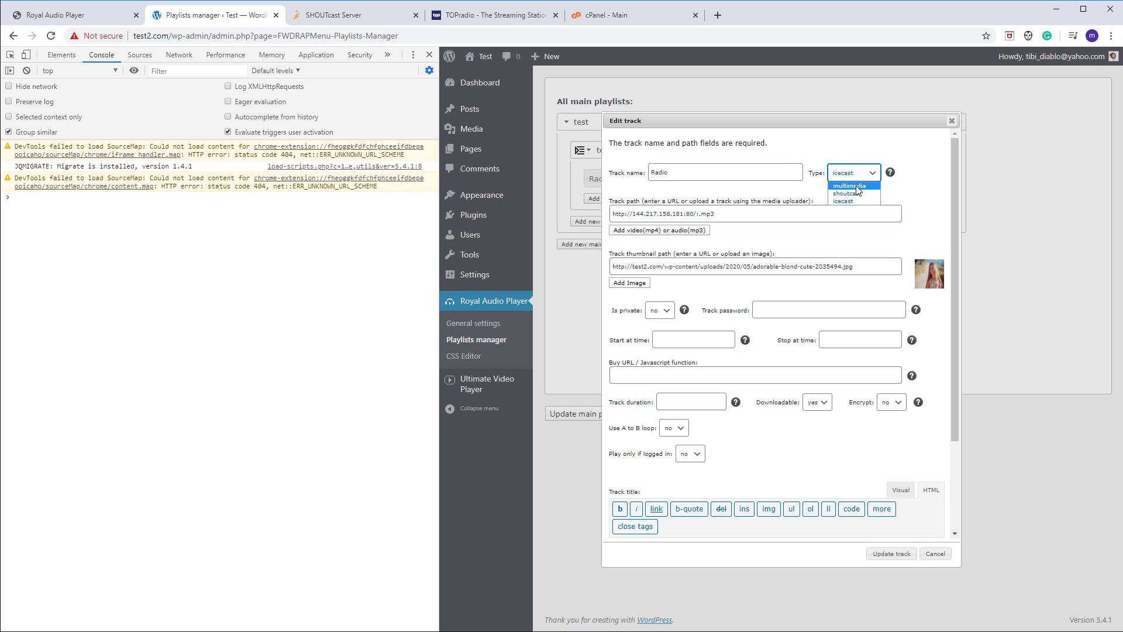
click(855, 186)
click(891, 553)
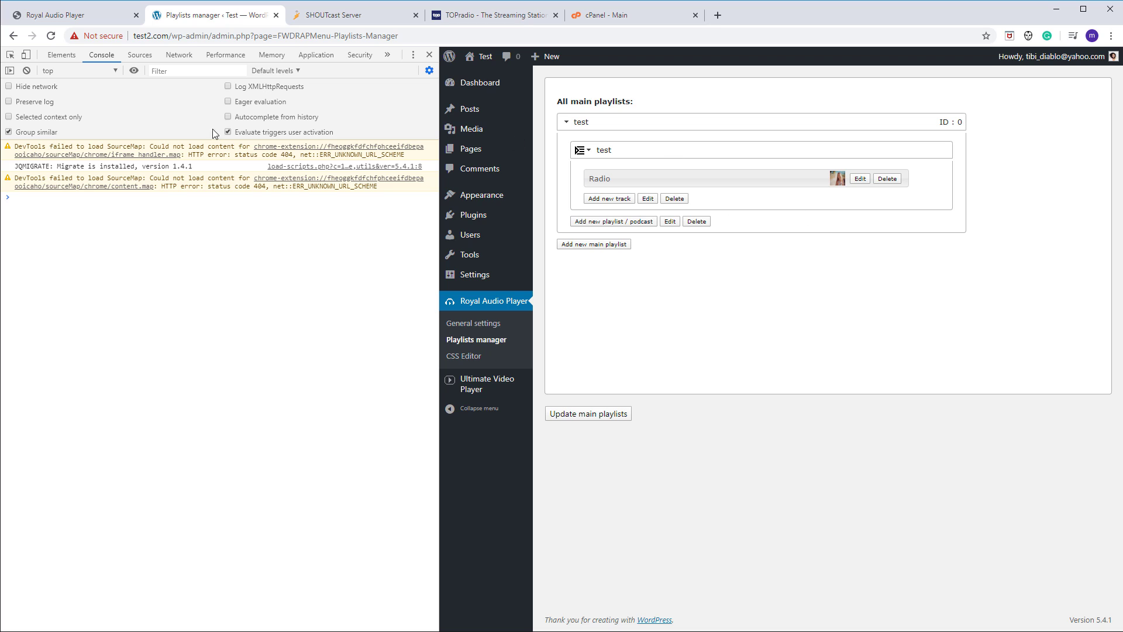
- Close the WordPress page, return to the Royal Audio Player page, and play the Shoutcast example track
click(275, 16)
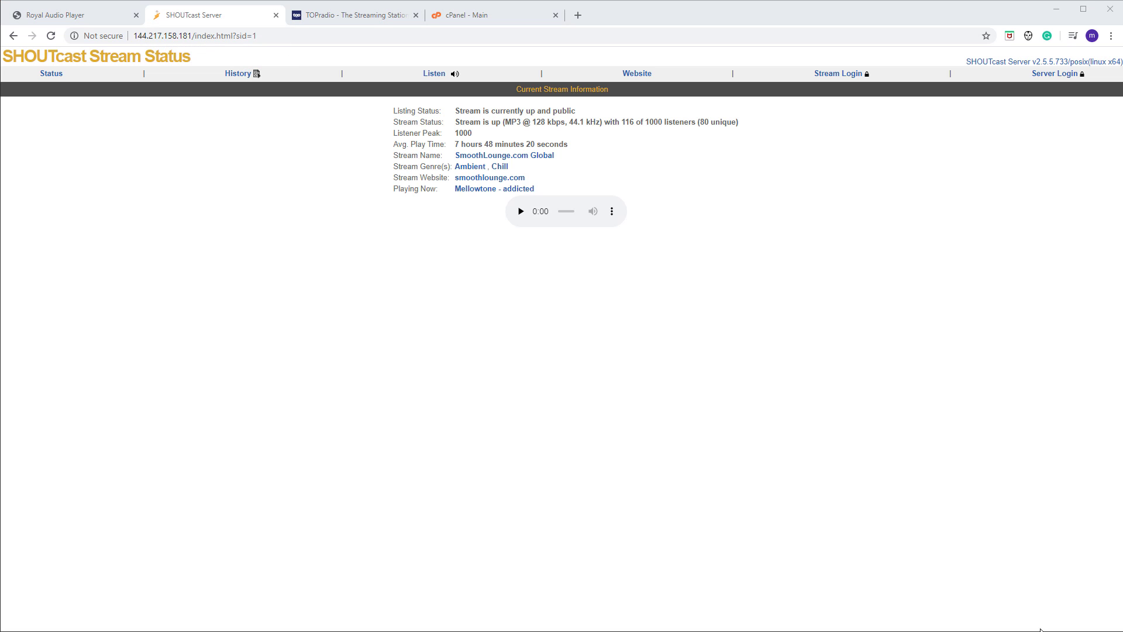
click(92, 19)
scroll(452, 313, down, 1)
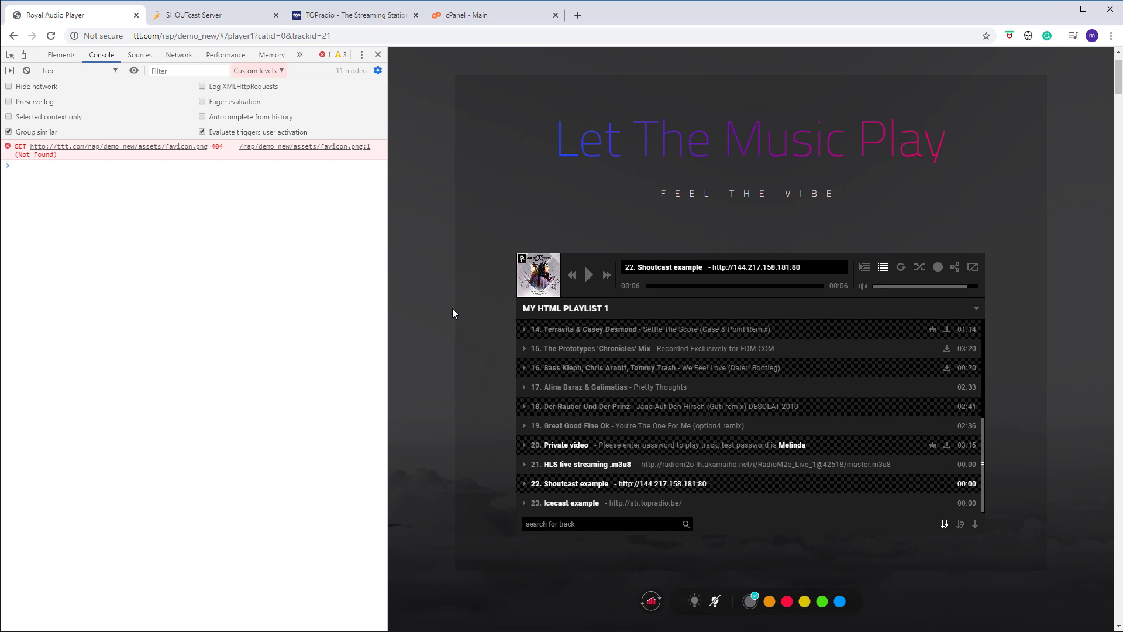
click(588, 275)
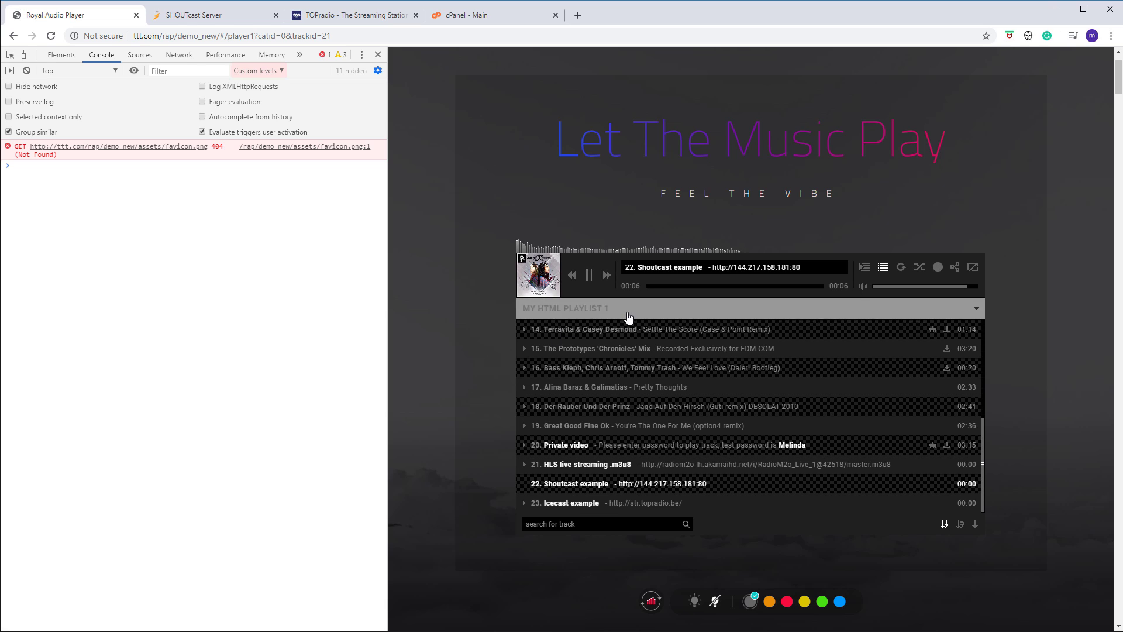
- Change the player's colour to blue and switch its visualizer to the line style, and pause the Shoutcast stream
click(769, 601)
click(841, 603)
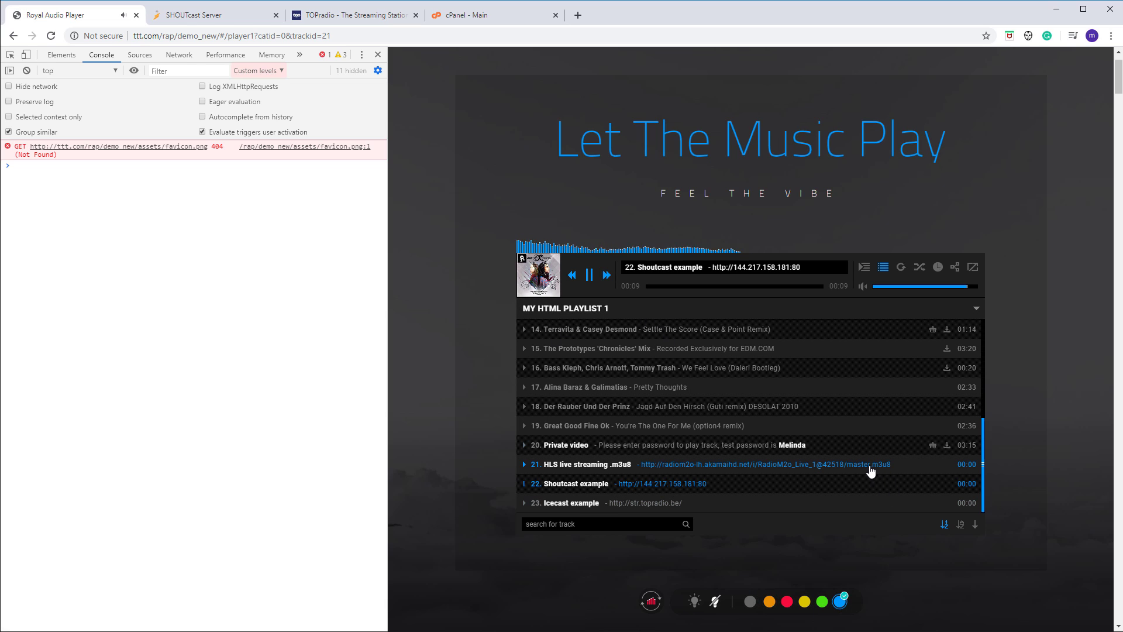
click(648, 609)
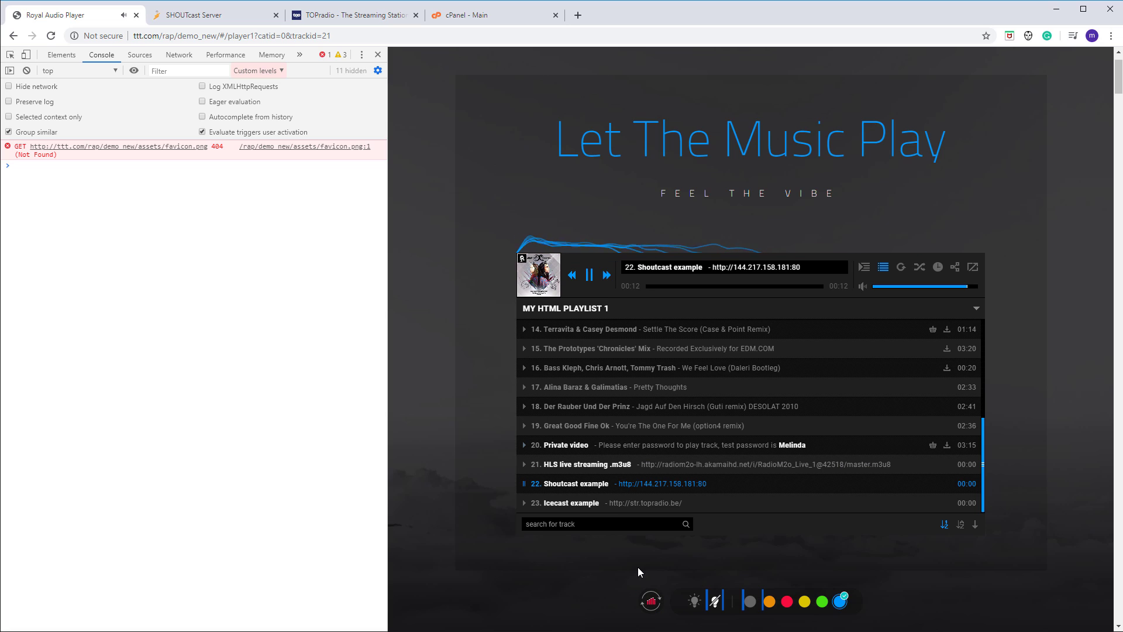
click(589, 275)
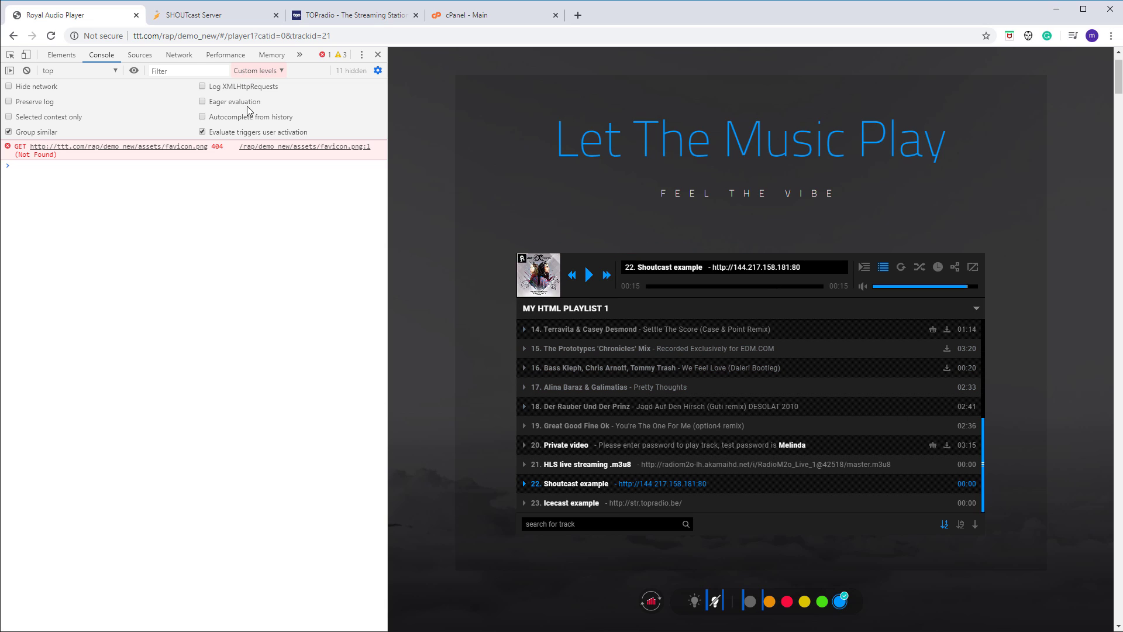
click(214, 17)
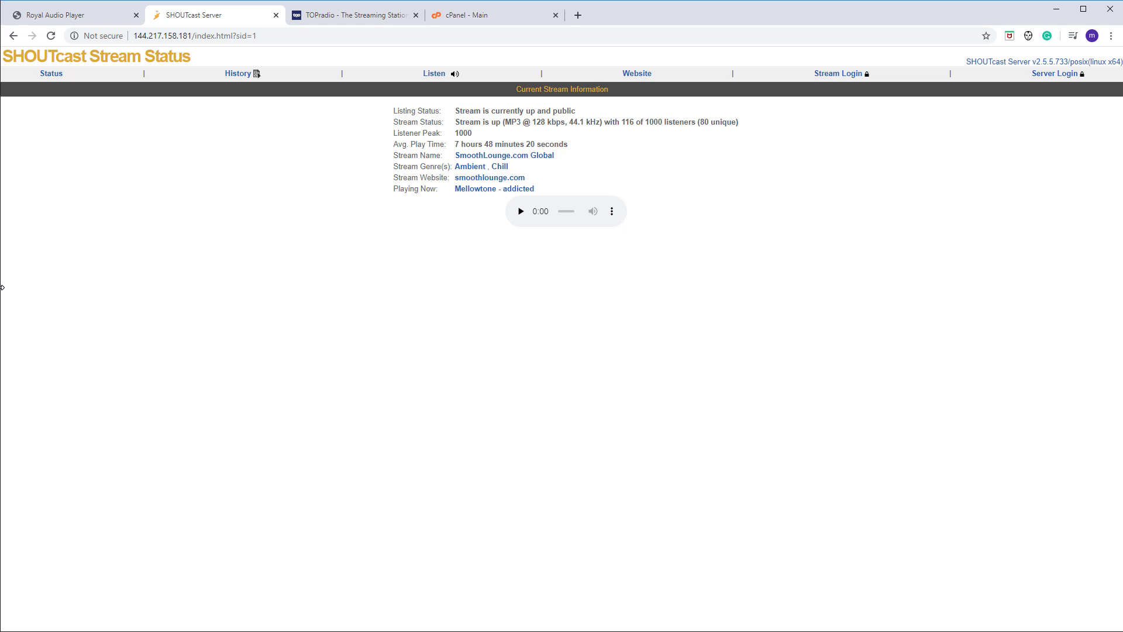
drag(2, 287, 2, 288)
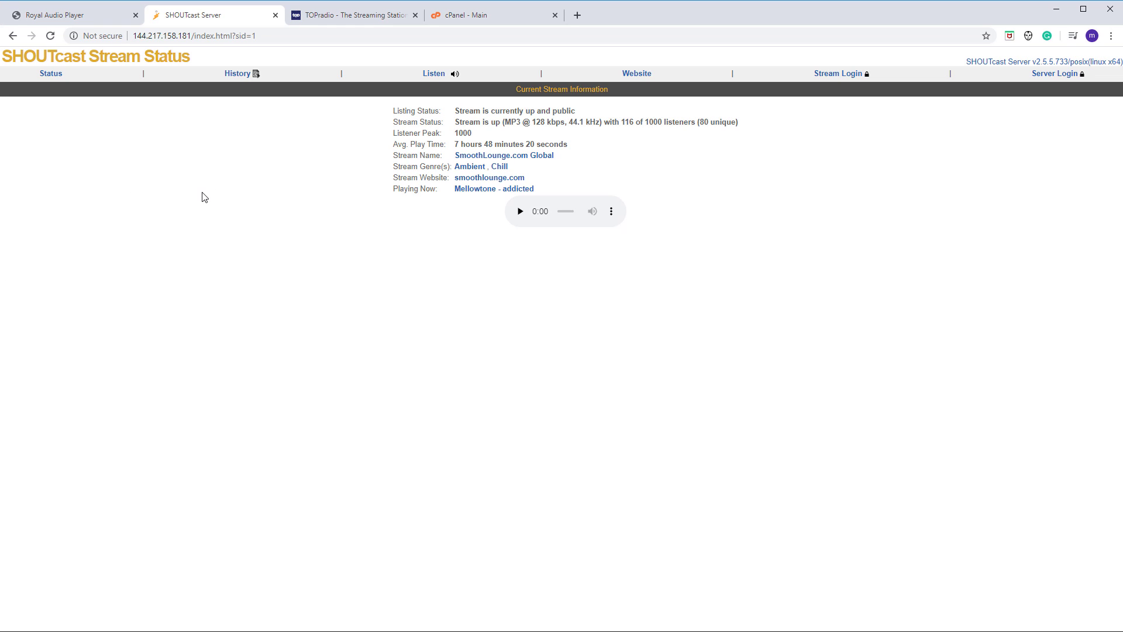
click(138, 34)
click(139, 34)
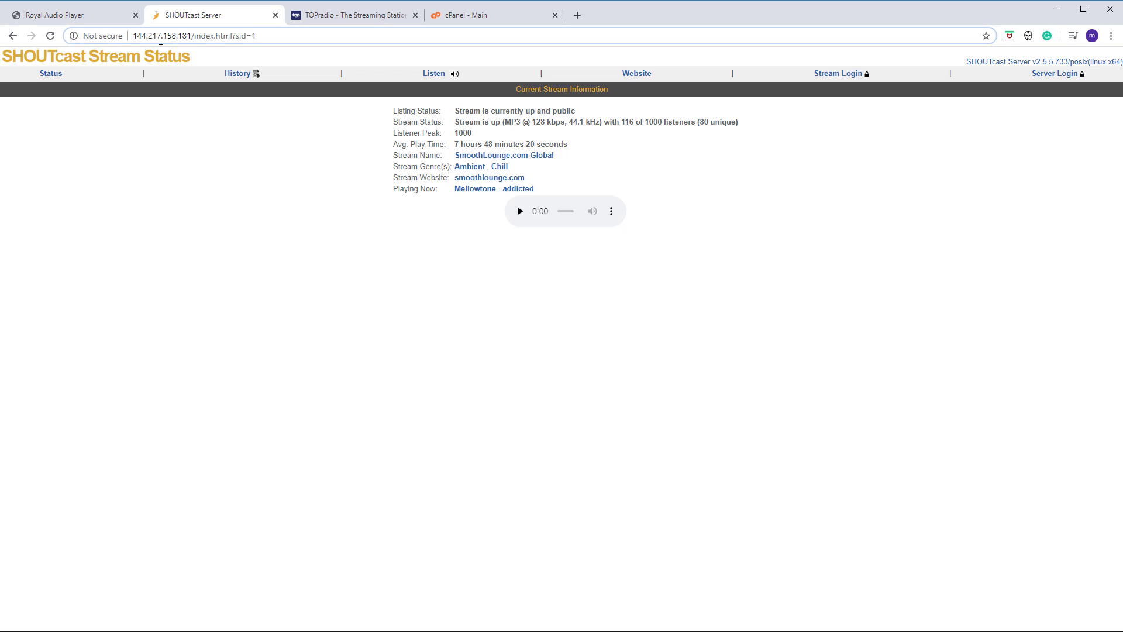
text(http://)
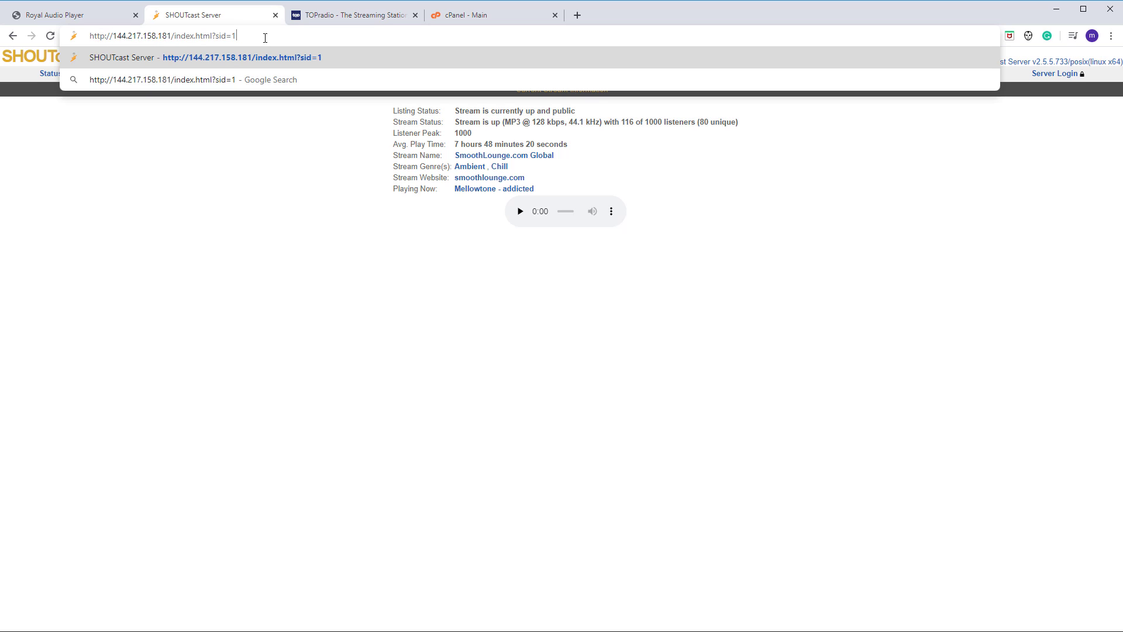
key(Return)
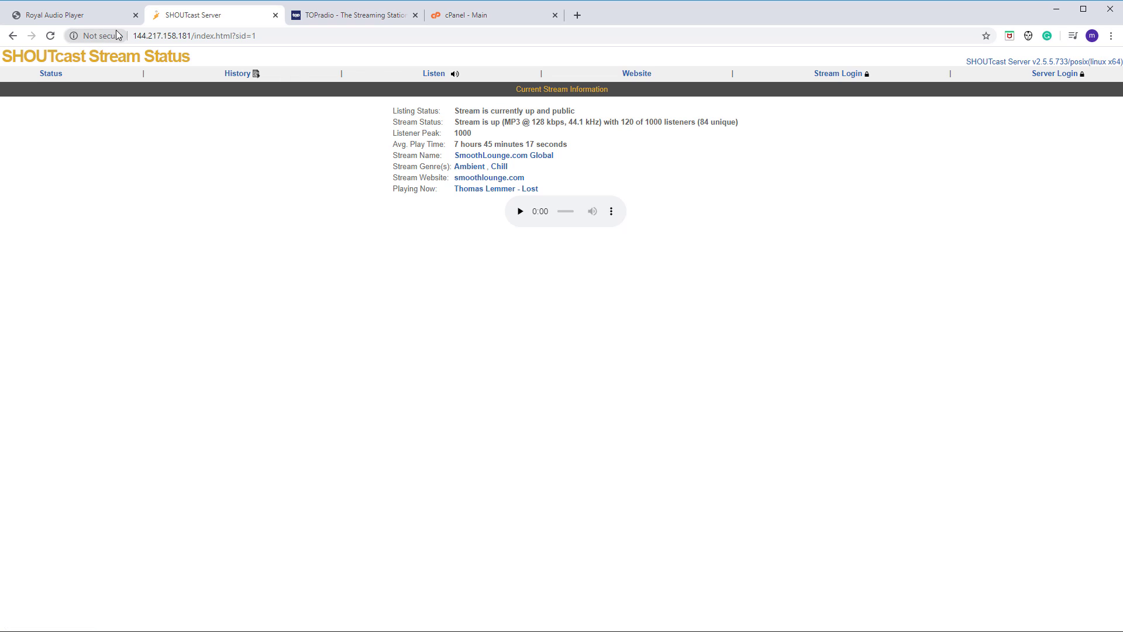
click(51, 17)
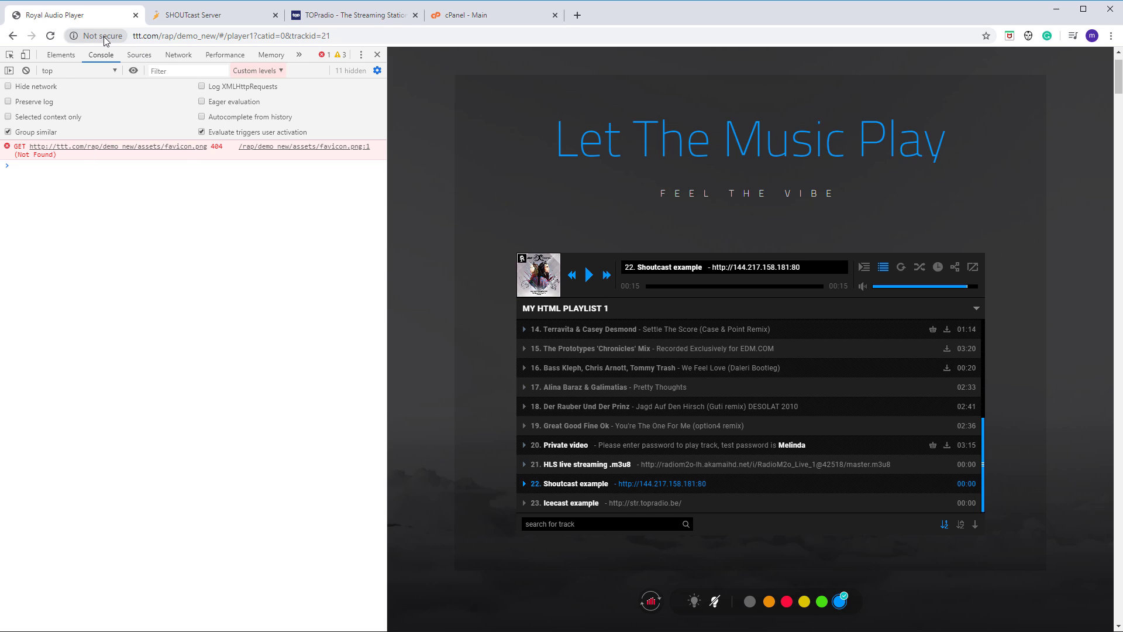
click(134, 36)
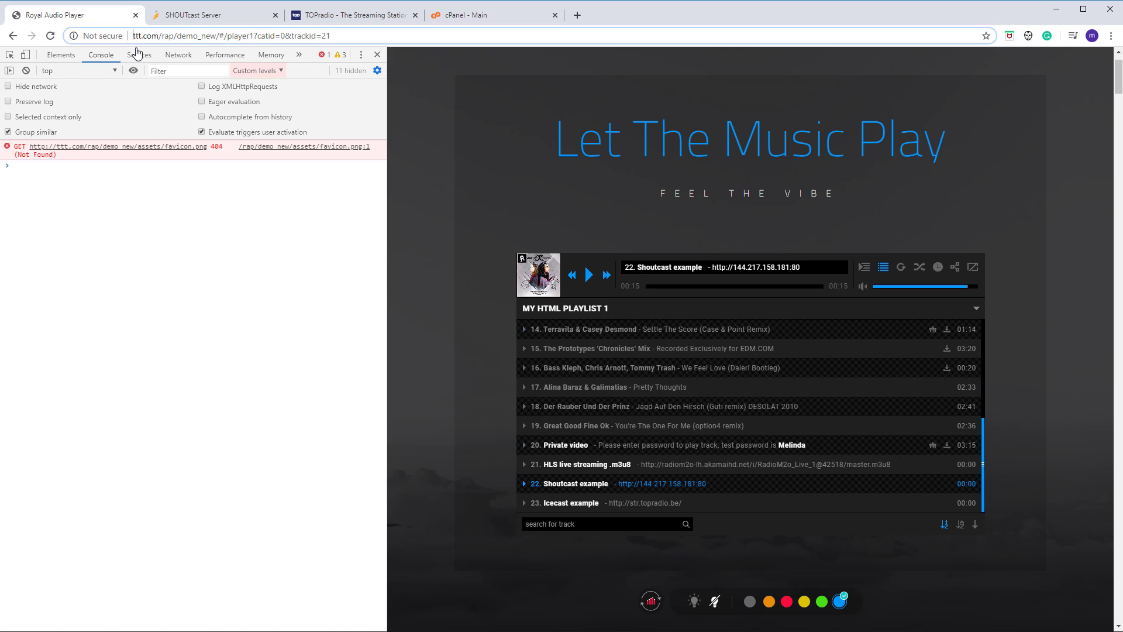
text(http://)
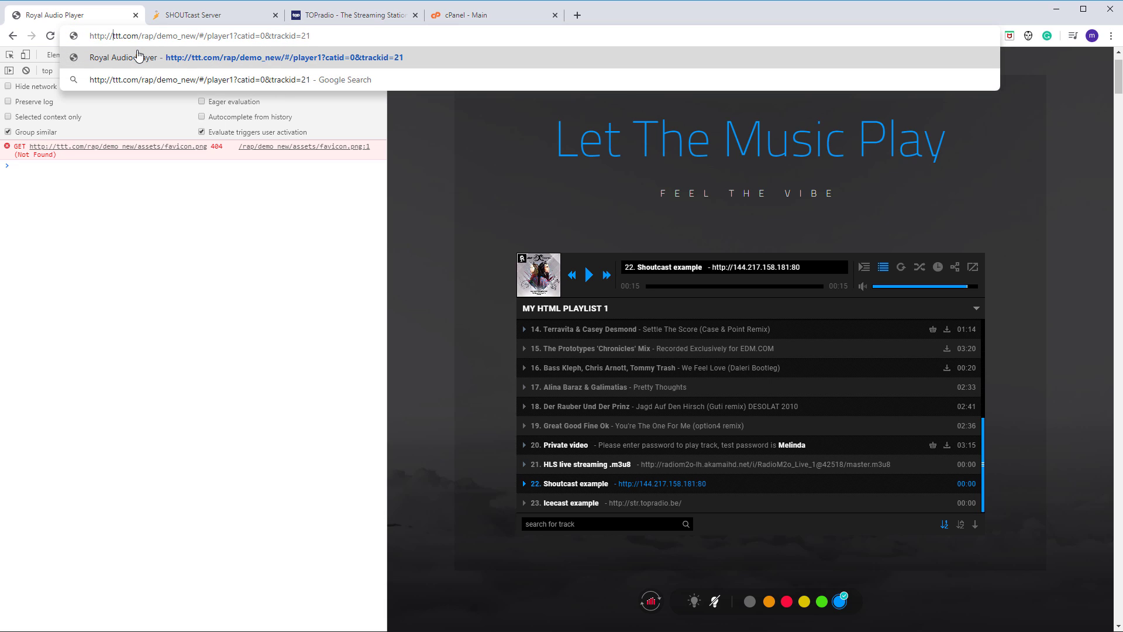
key(Return)
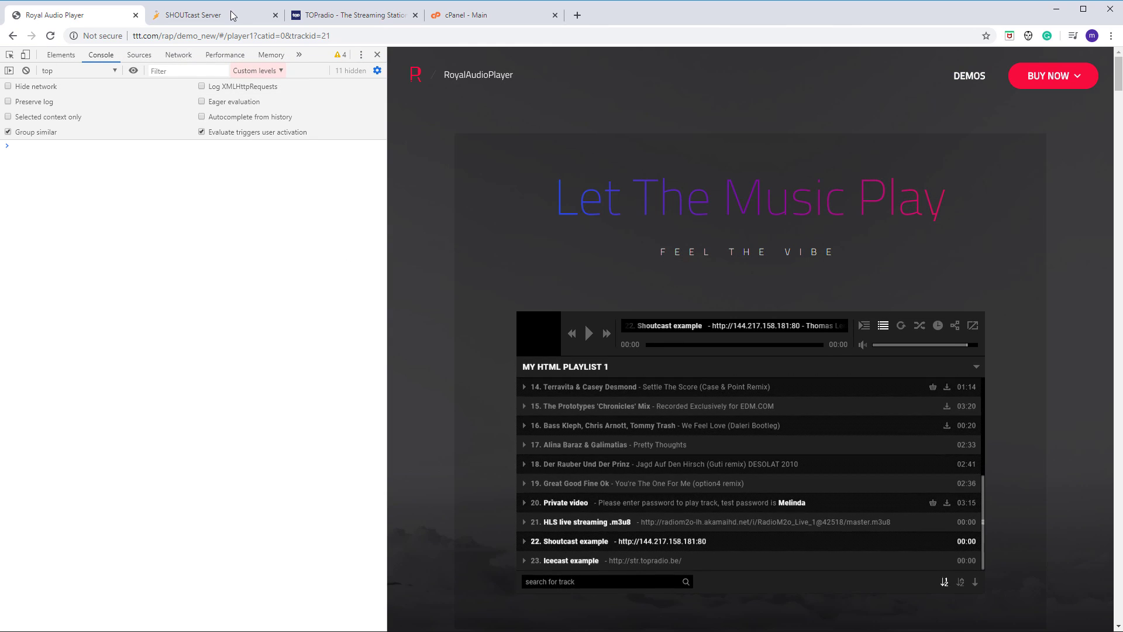
click(232, 17)
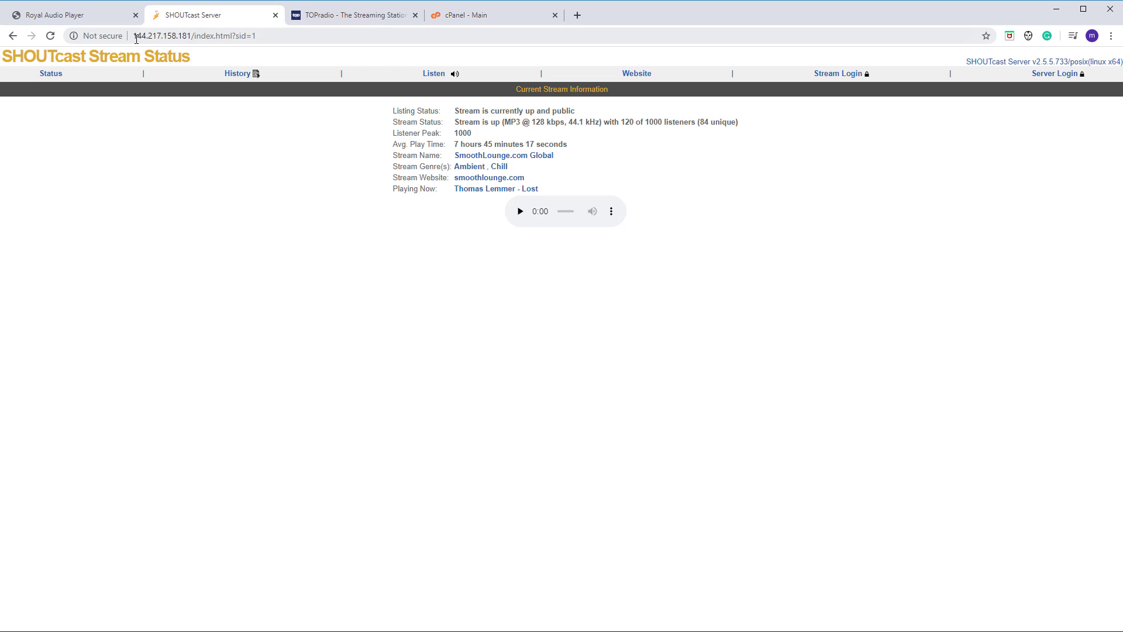
click(94, 17)
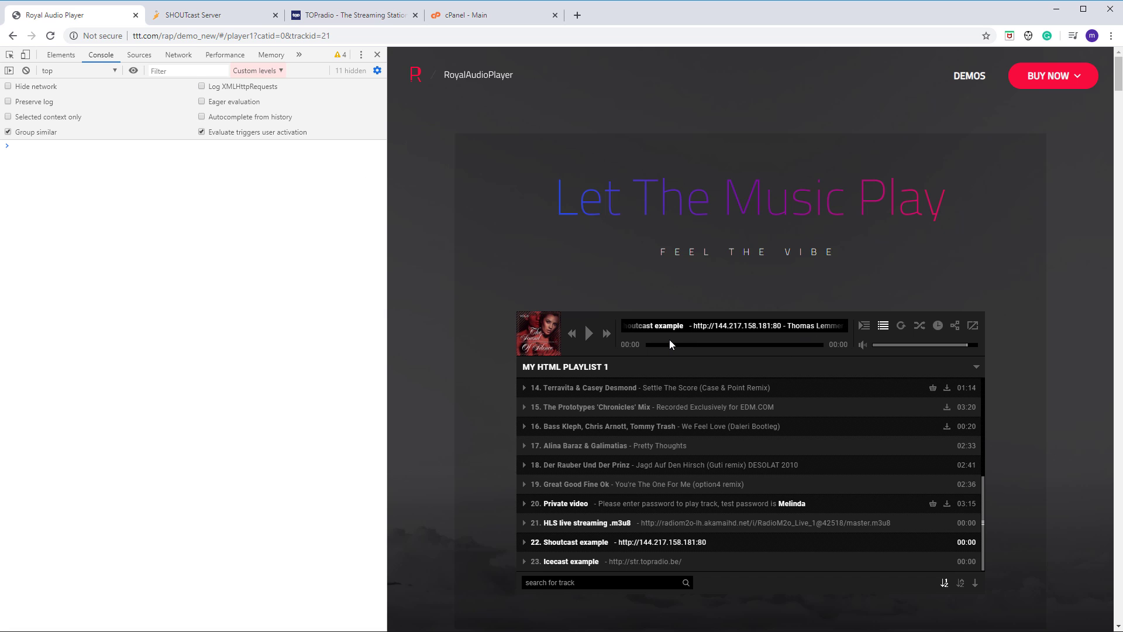
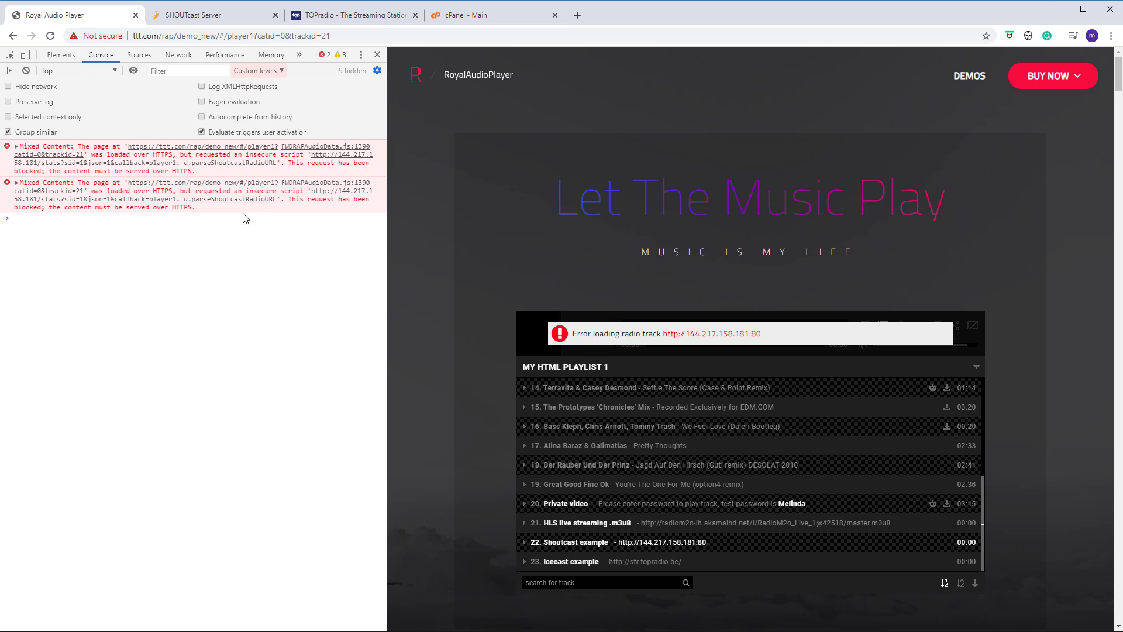
- Reveal the full address of the Royal Audio Player page and examine its protocol prefix
click(125, 36)
click(135, 38)
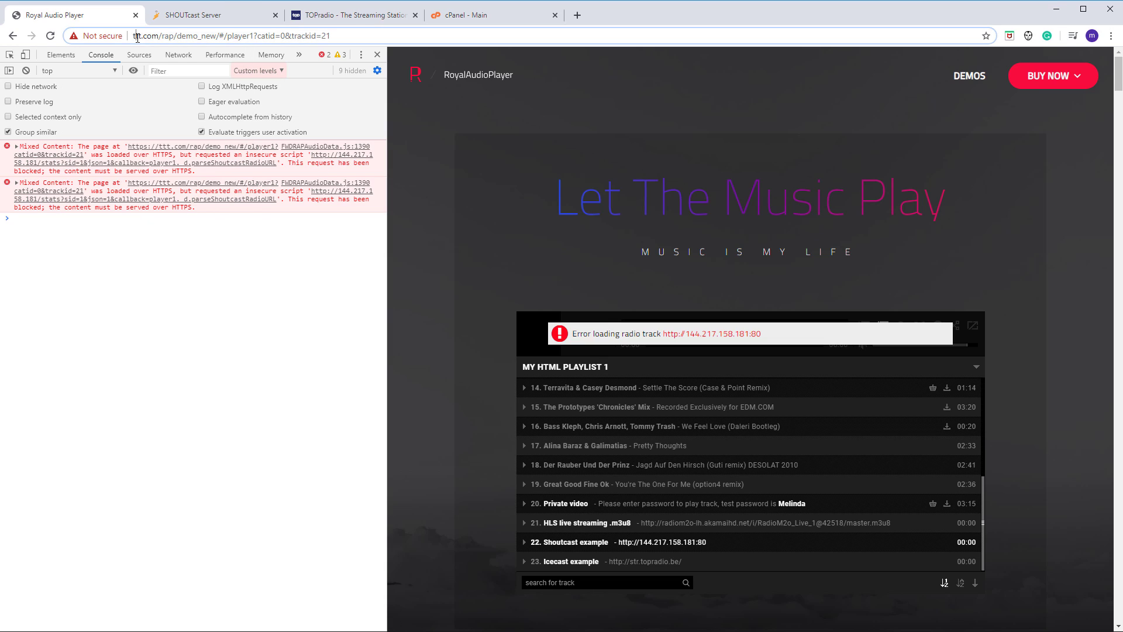
click(135, 39)
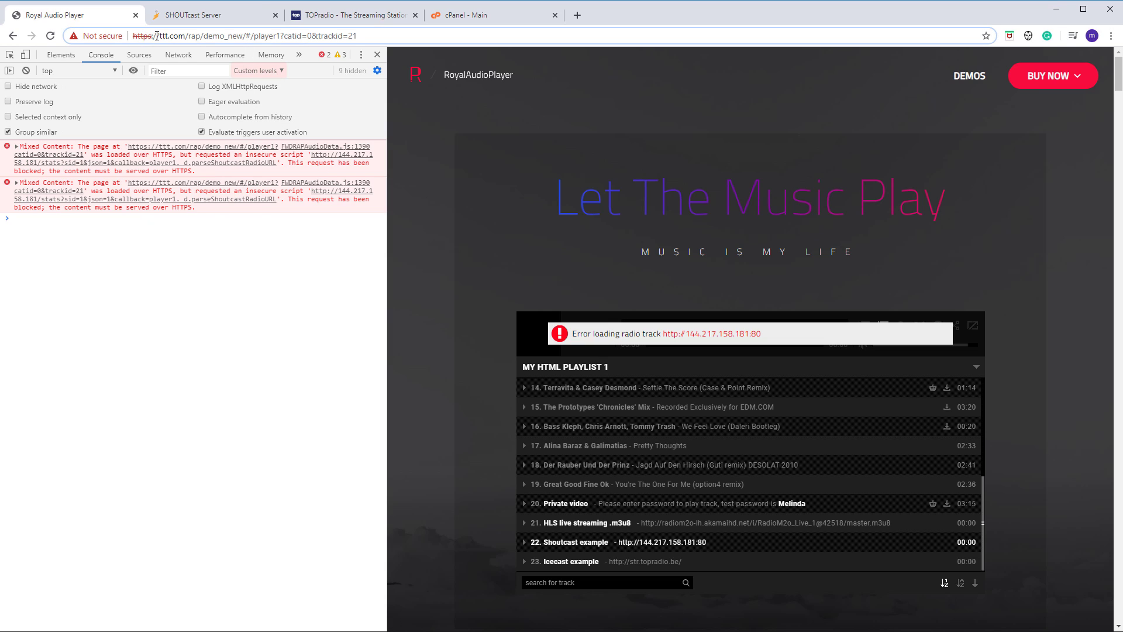
click(237, 396)
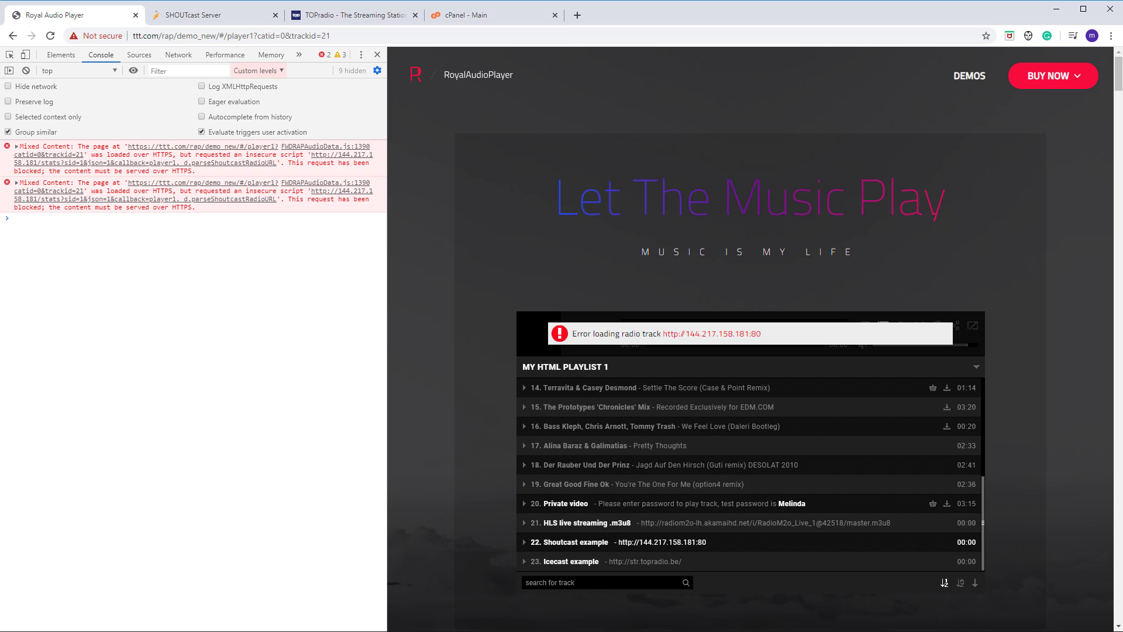
- Check the Shoutcast entry in index.html in the code editor, return to the browser and widen the console to examine the mixed-content errors
key(alt+Tab)
click(568, 347)
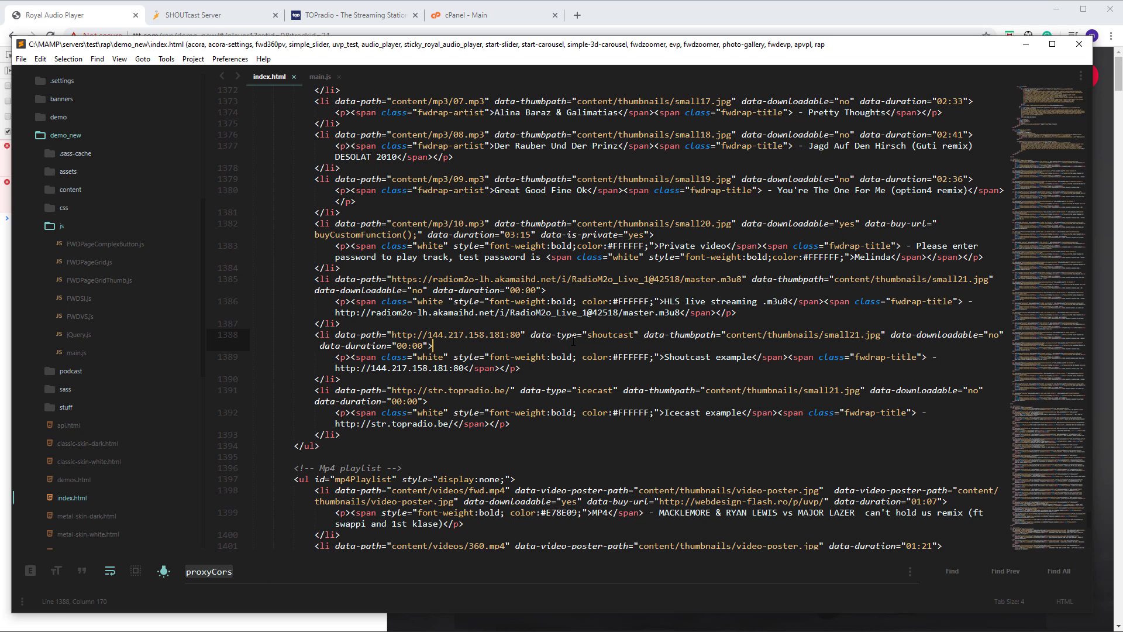
key(ctrl+s)
key(alt+Tab)
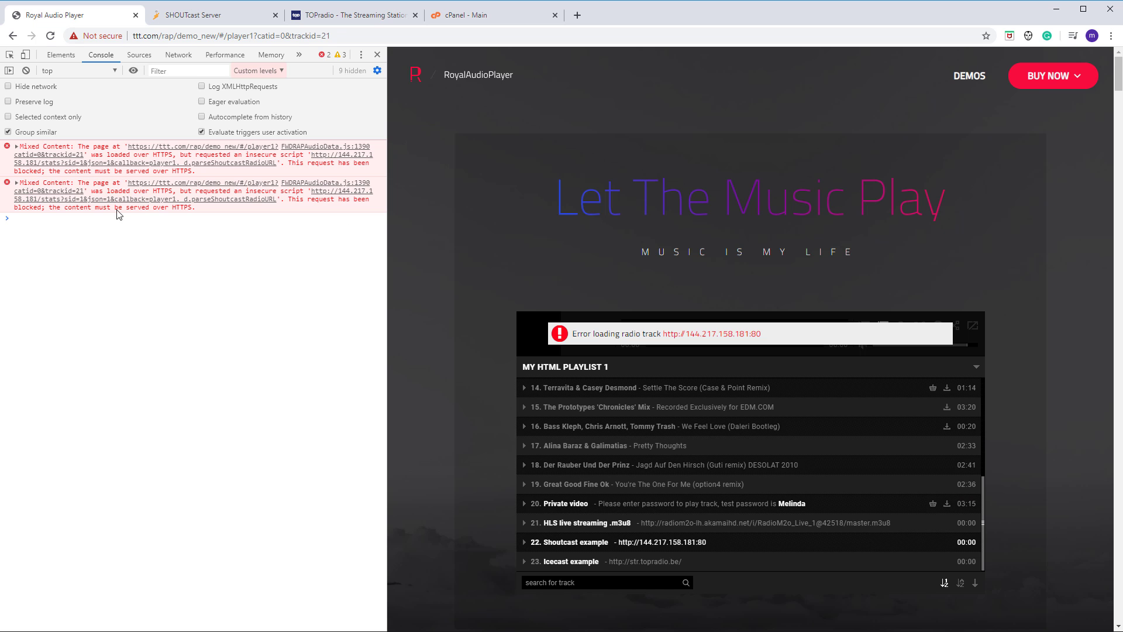
drag(387, 318, 412, 323)
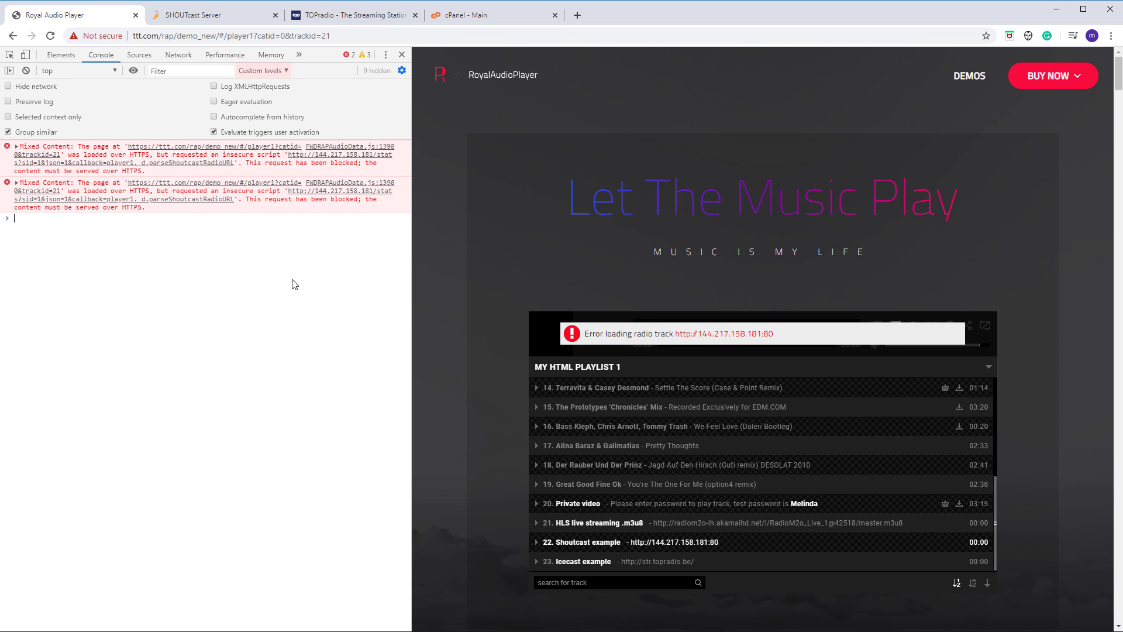
click(249, 256)
click(158, 291)
- Compare the address protocol of the SHOUTcast server page with that of the Royal Audio Player page and its console errors
click(191, 16)
drag(134, 36, 313, 30)
click(327, 16)
click(211, 17)
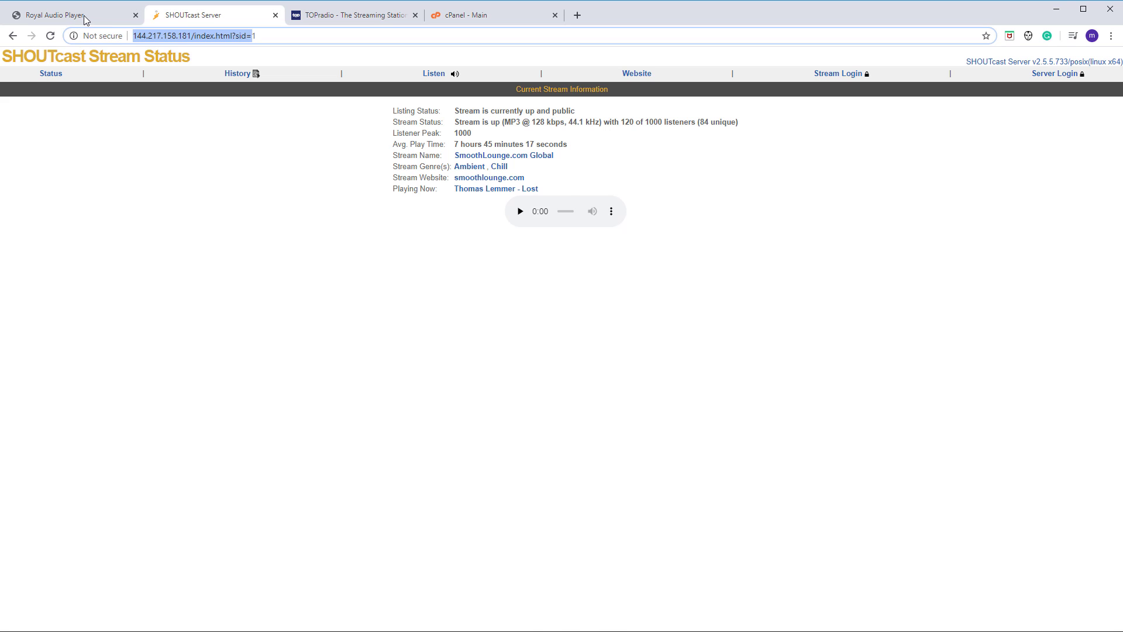
click(85, 18)
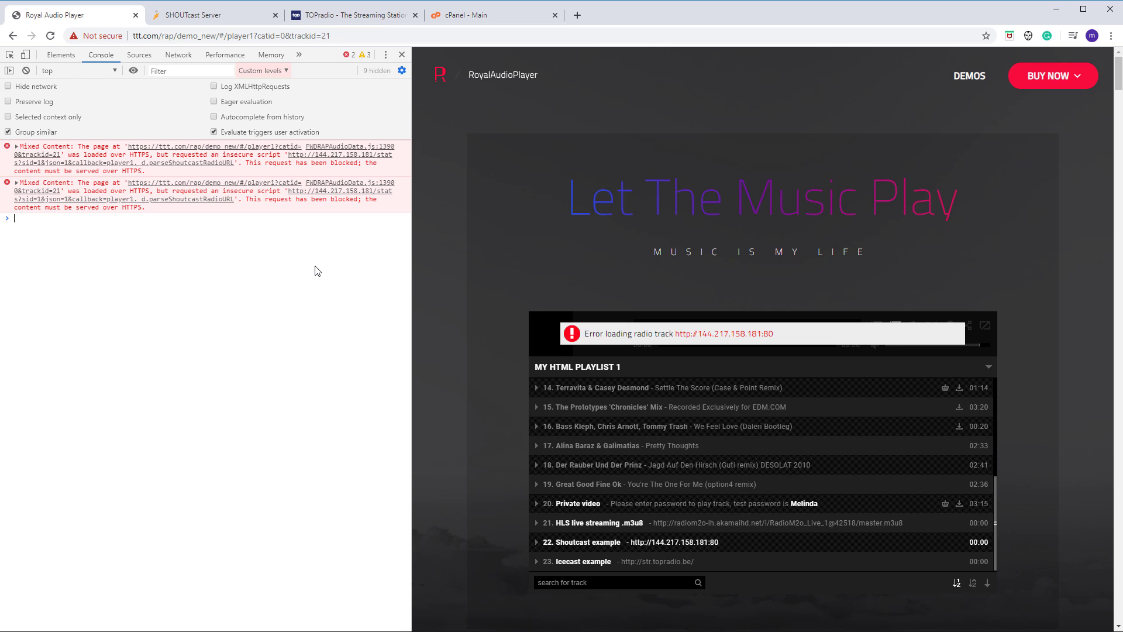
click(213, 23)
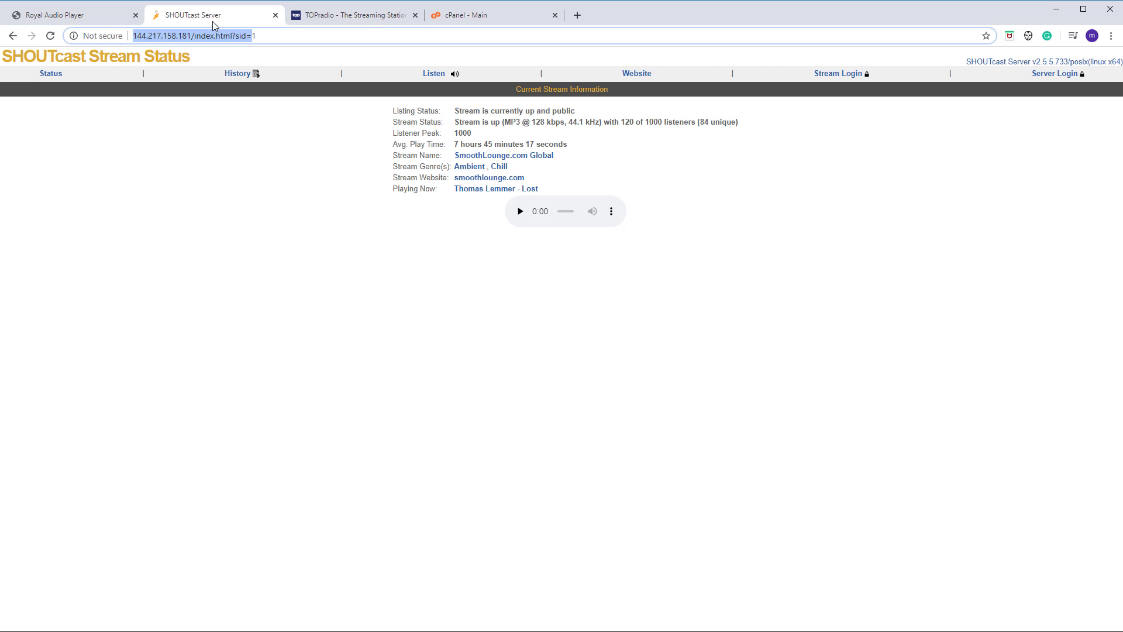
click(136, 36)
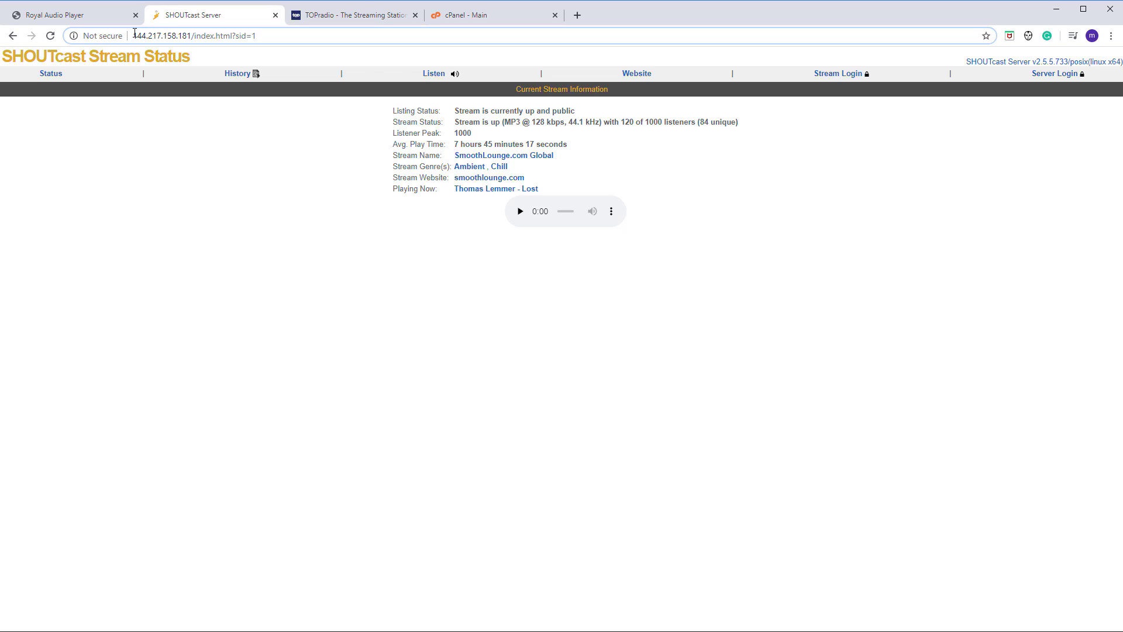
click(88, 17)
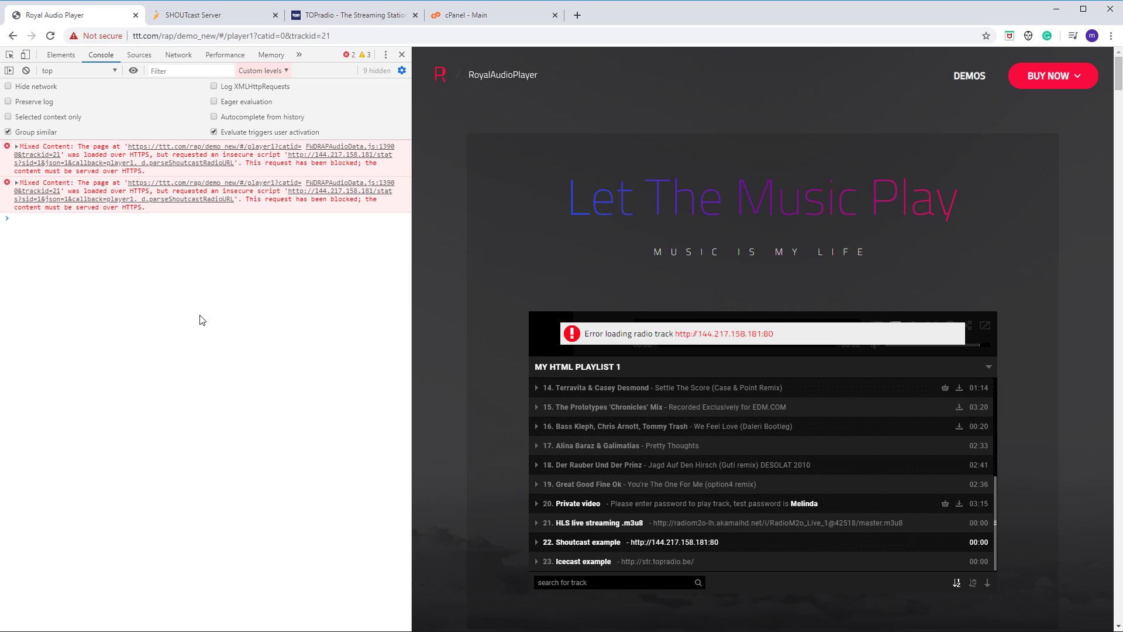
click(196, 19)
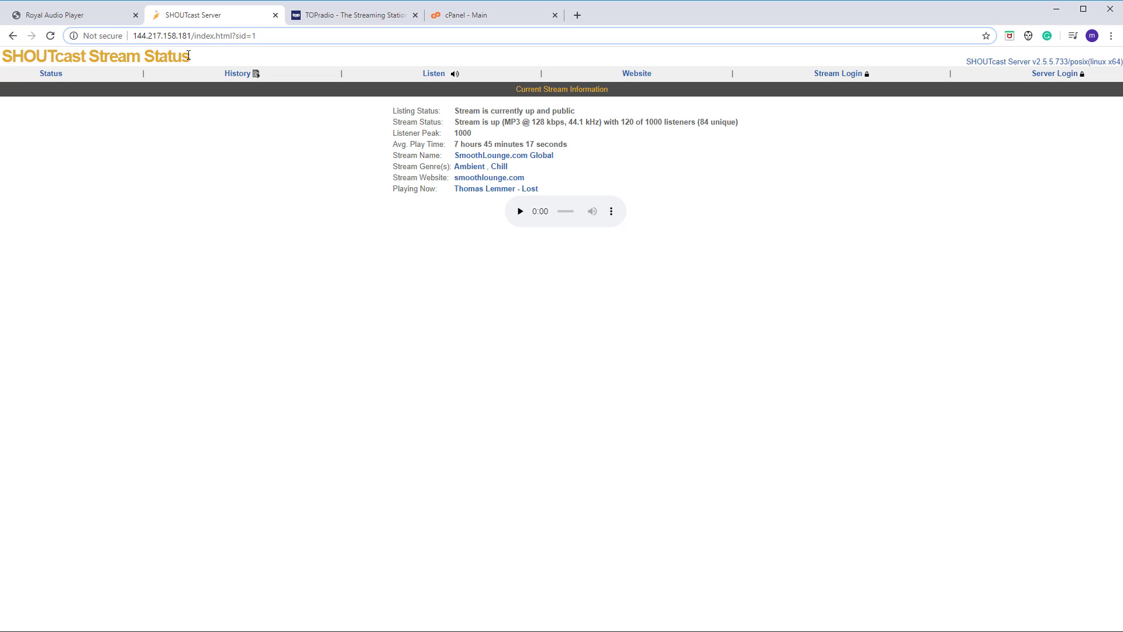
click(103, 14)
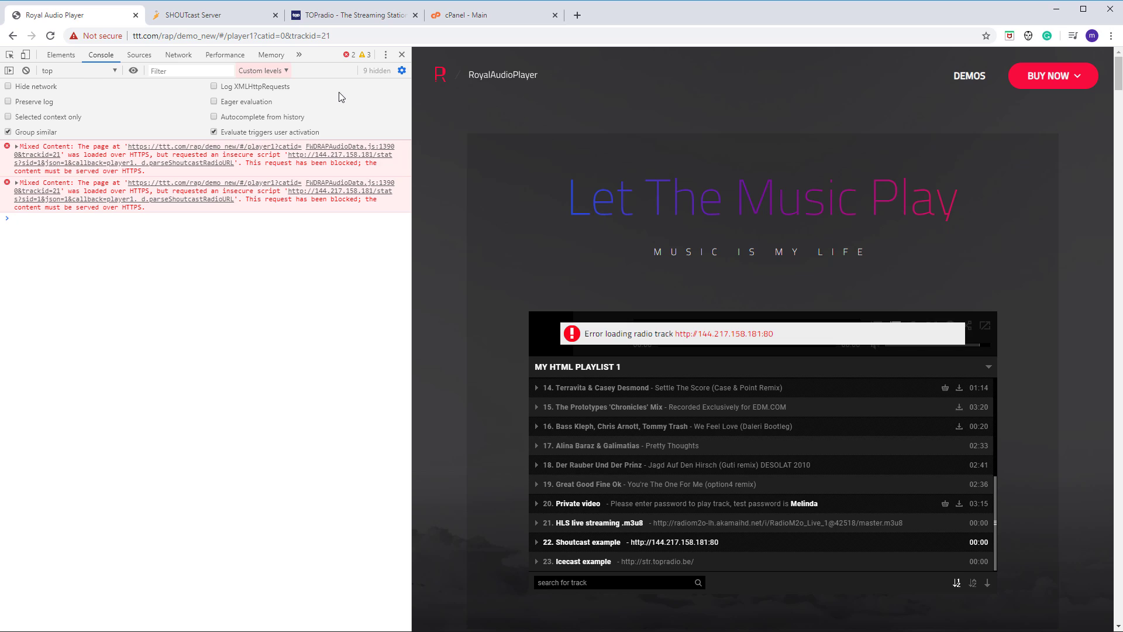
click(189, 16)
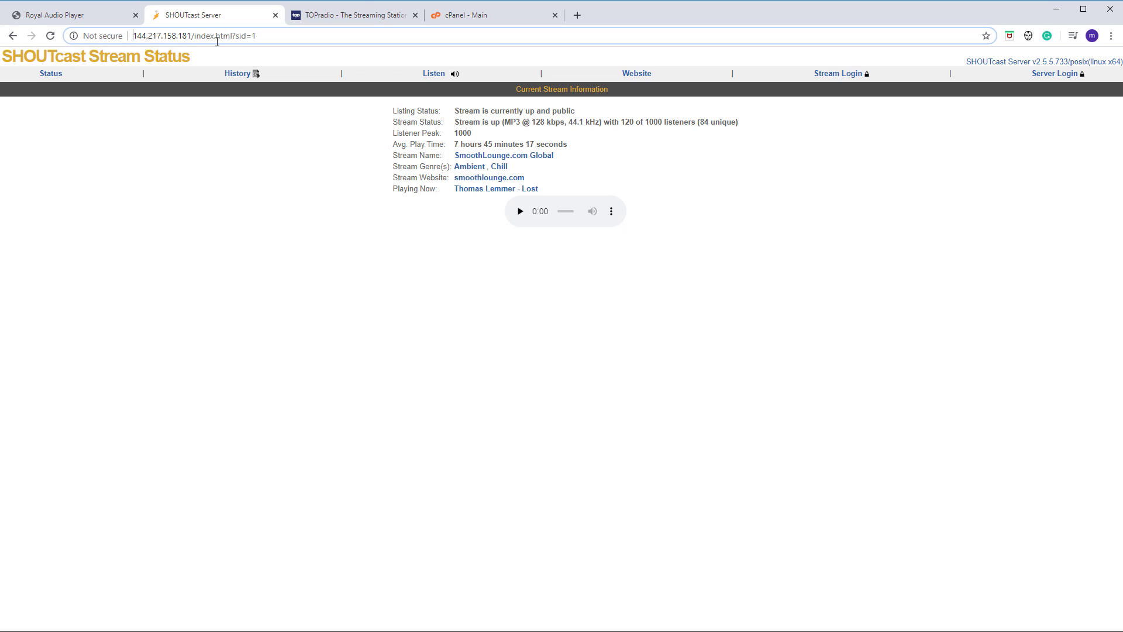
click(94, 17)
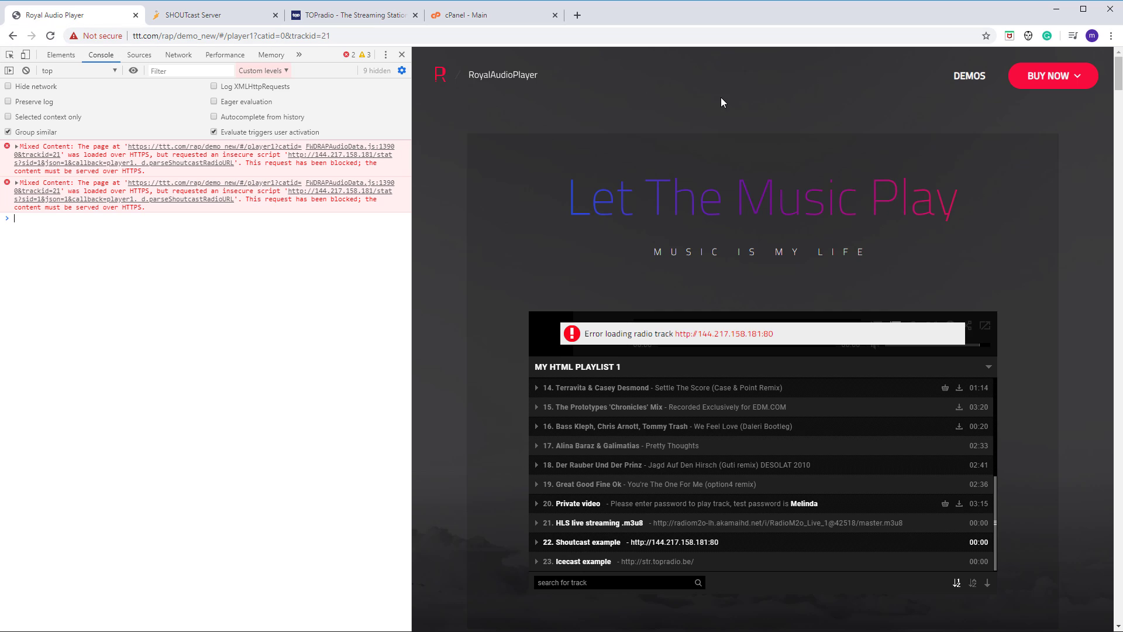
- Reposition the cors folder on the desktop, switch to FileZilla and arrange its enlarged window beside the folder
click(1061, 12)
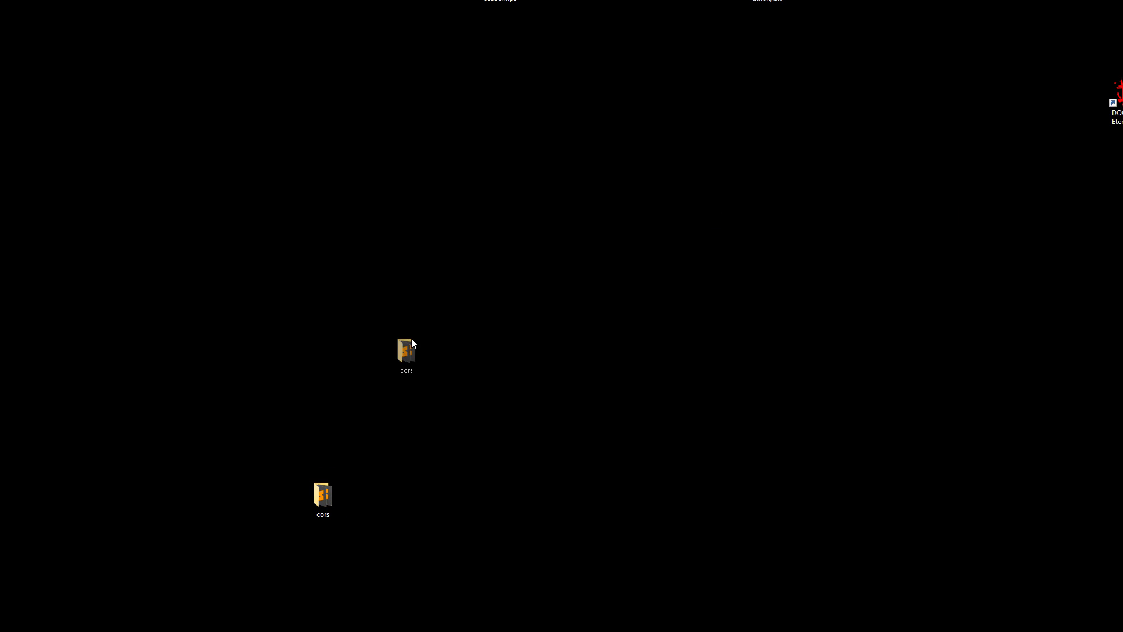
drag(412, 338, 413, 336)
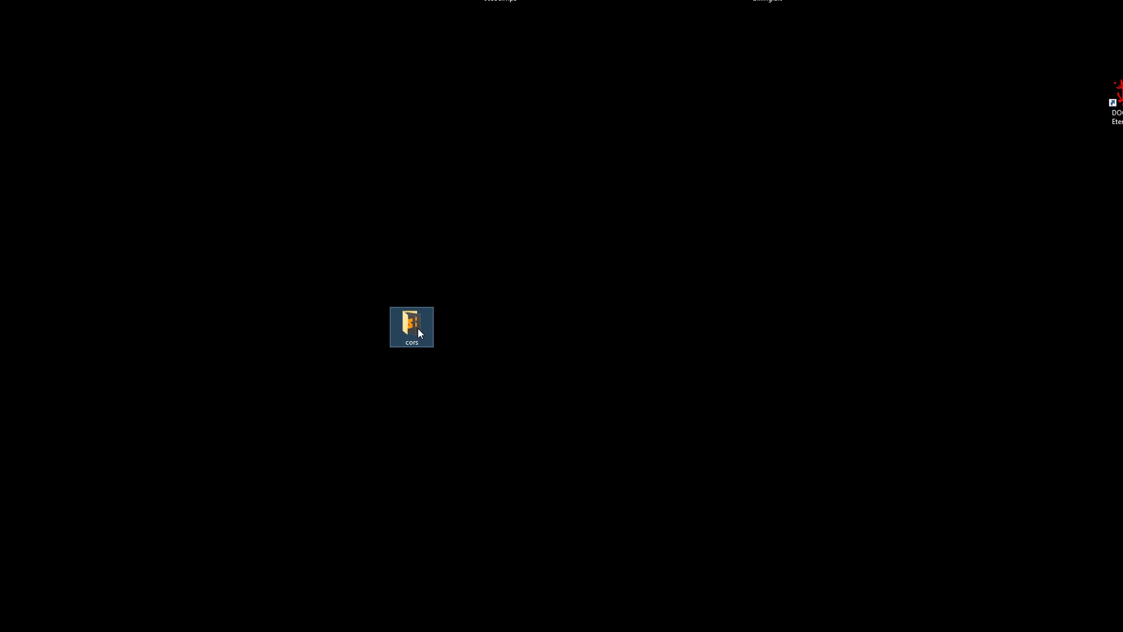
key(alt+Tab)
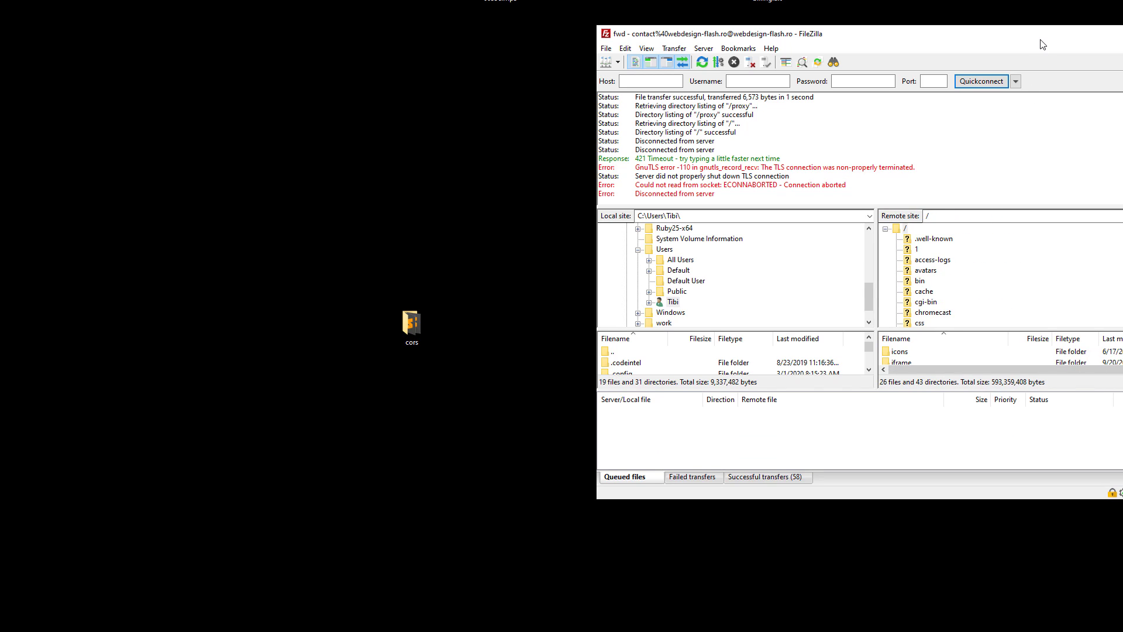
drag(1043, 45, 785, 35)
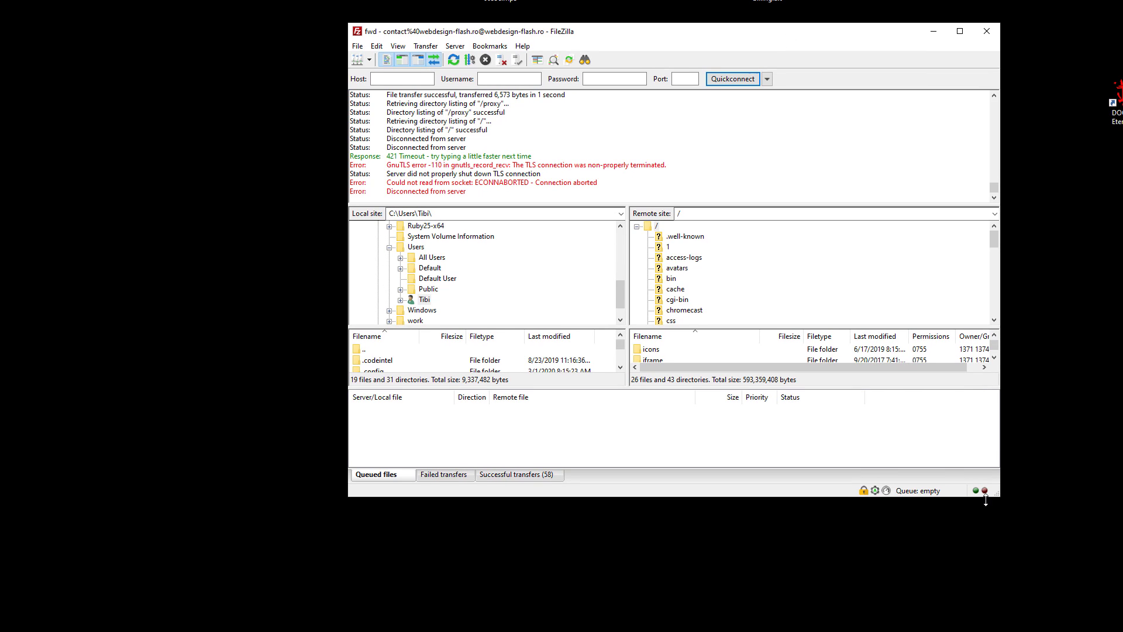
drag(986, 500, 985, 591)
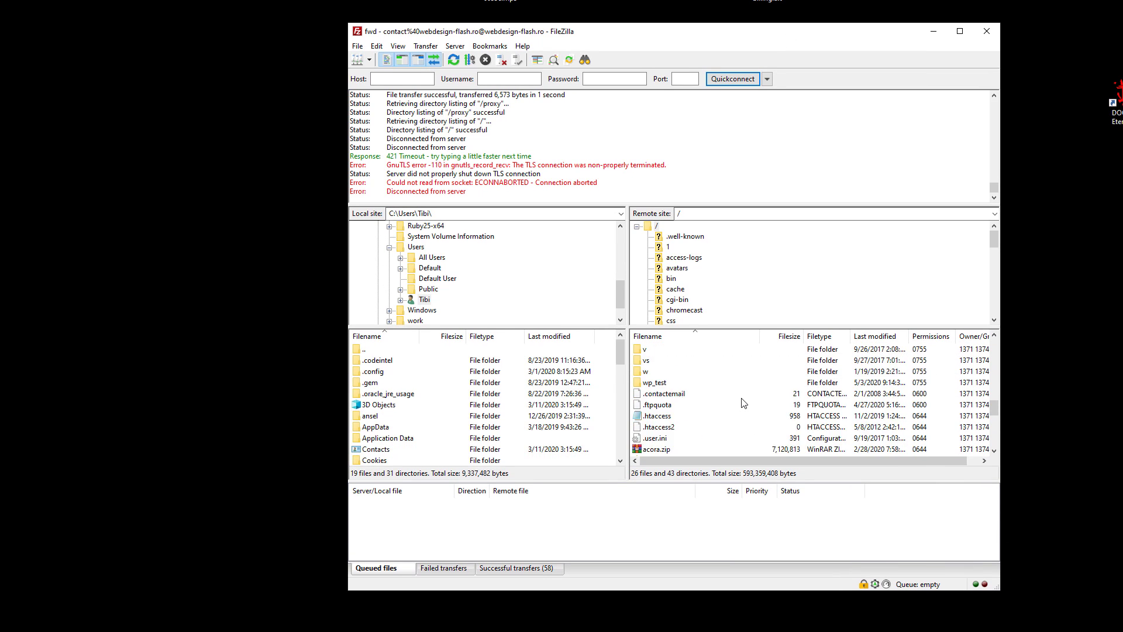
scroll(744, 403, down, 4)
drag(612, 29, 693, 21)
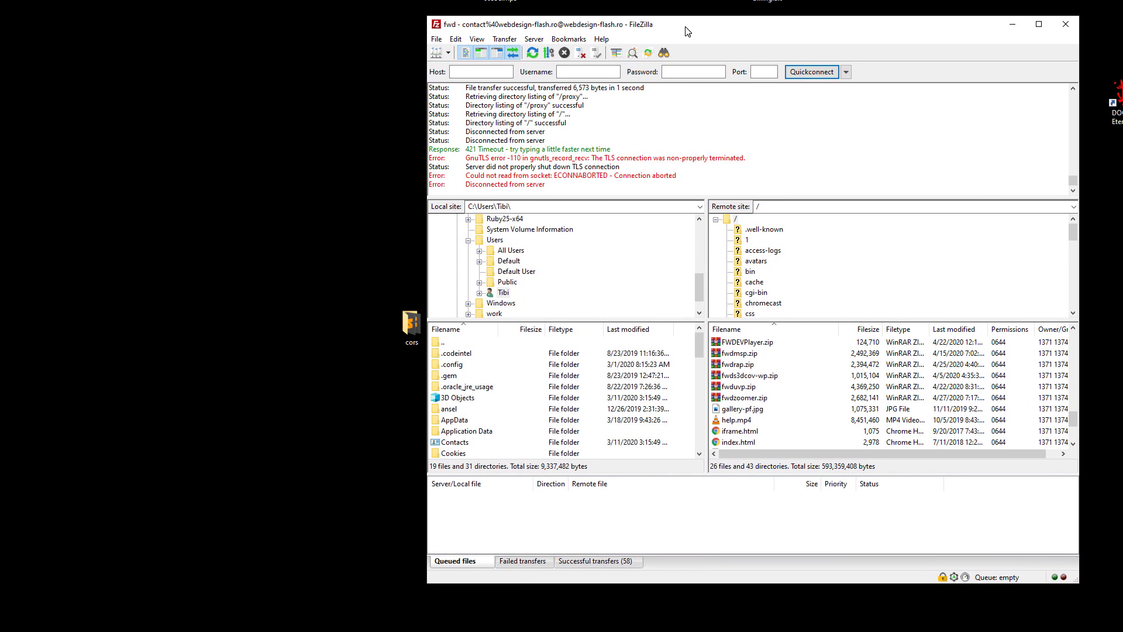
- Upload the cors folder to the remote site's root directory, view its local contents meanwhile, and minimize FileZilla
drag(412, 323, 807, 413)
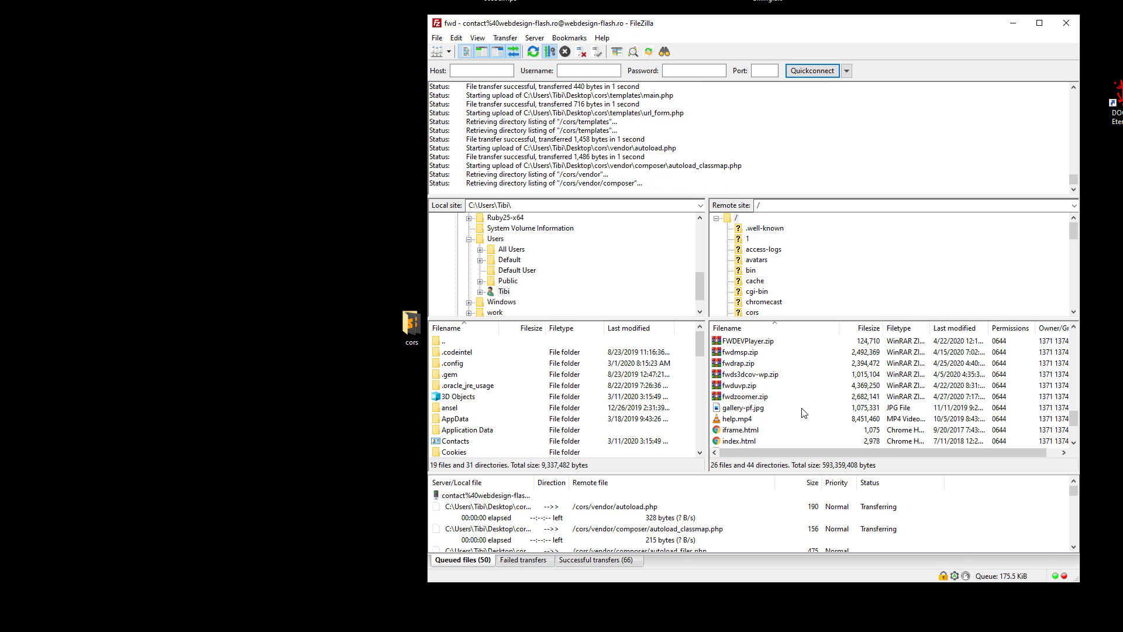
double_click(411, 324)
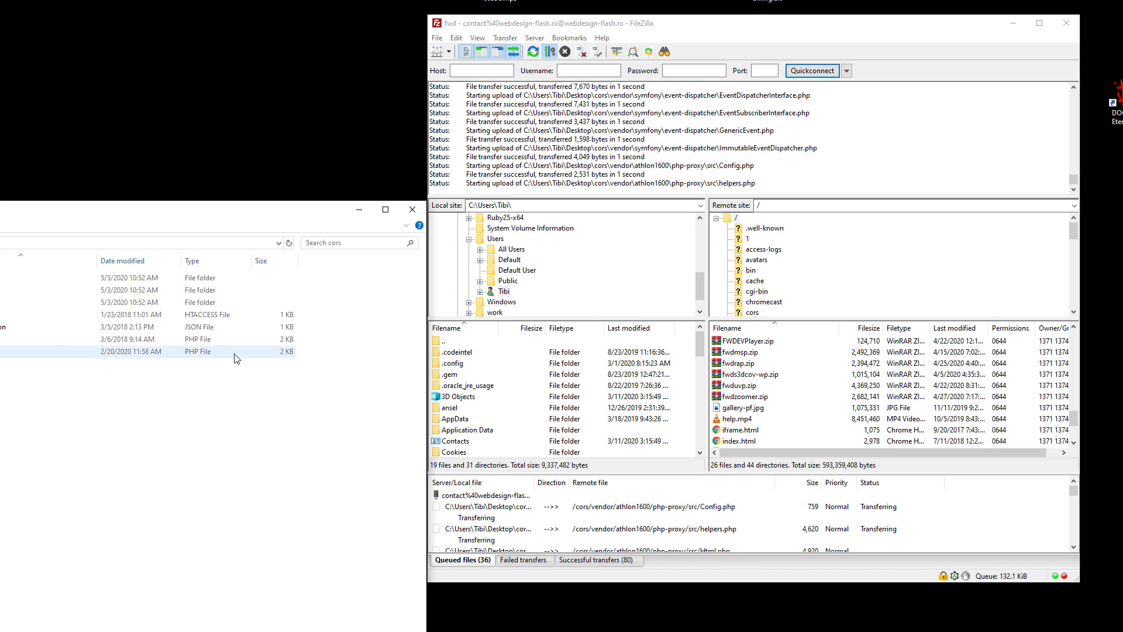
click(416, 212)
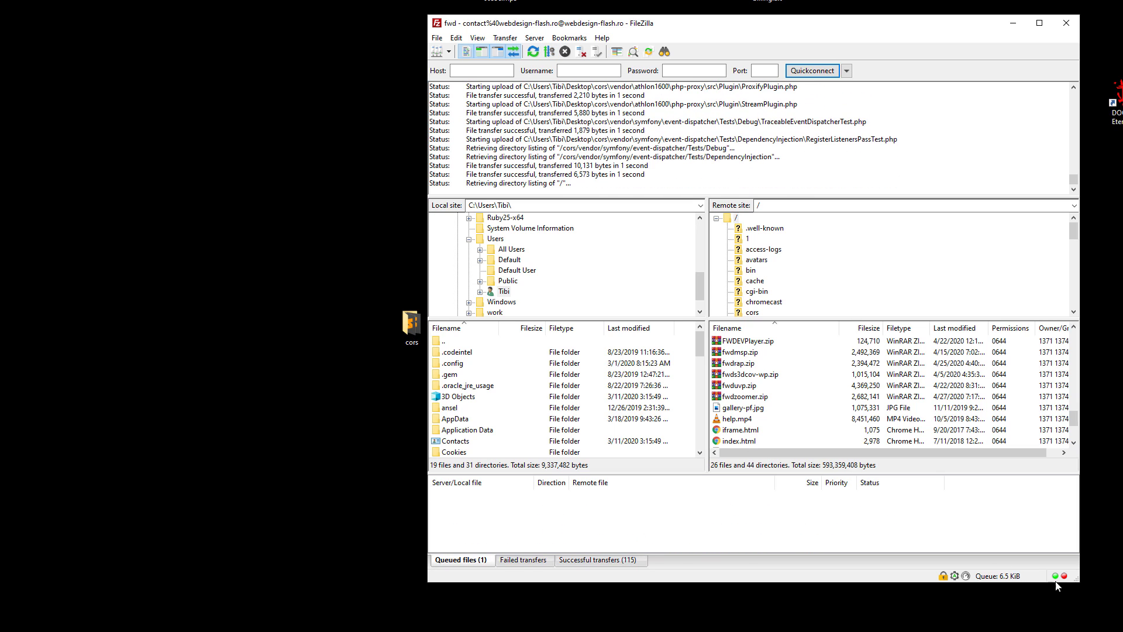
click(1012, 24)
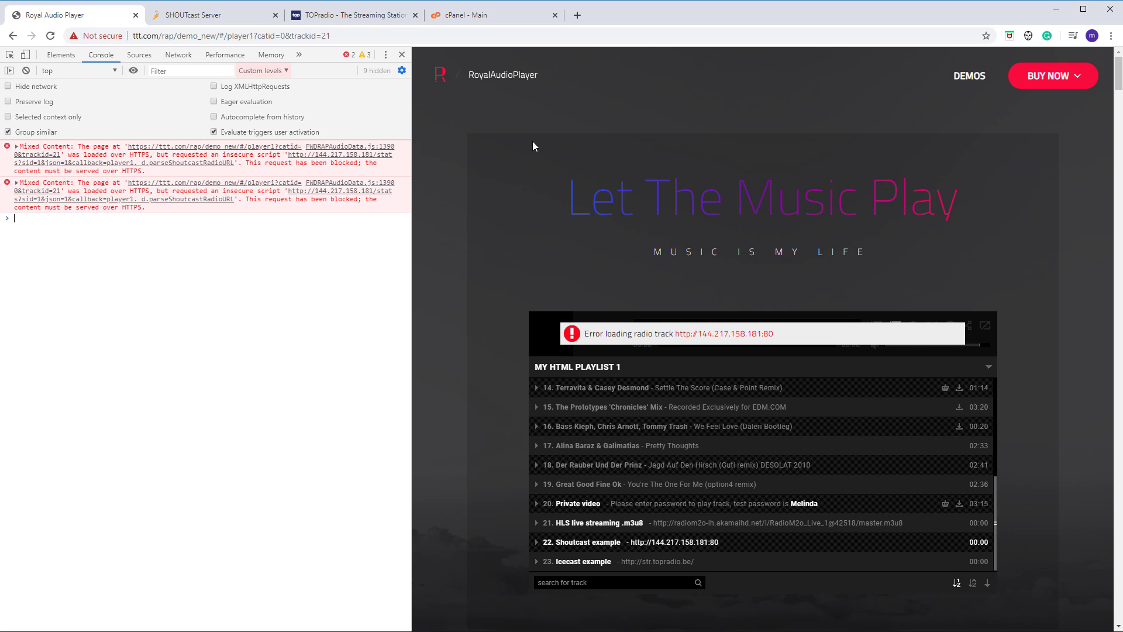
- Switch to the cPanel main page, search it for "subd" and open the Subdomains page
click(486, 17)
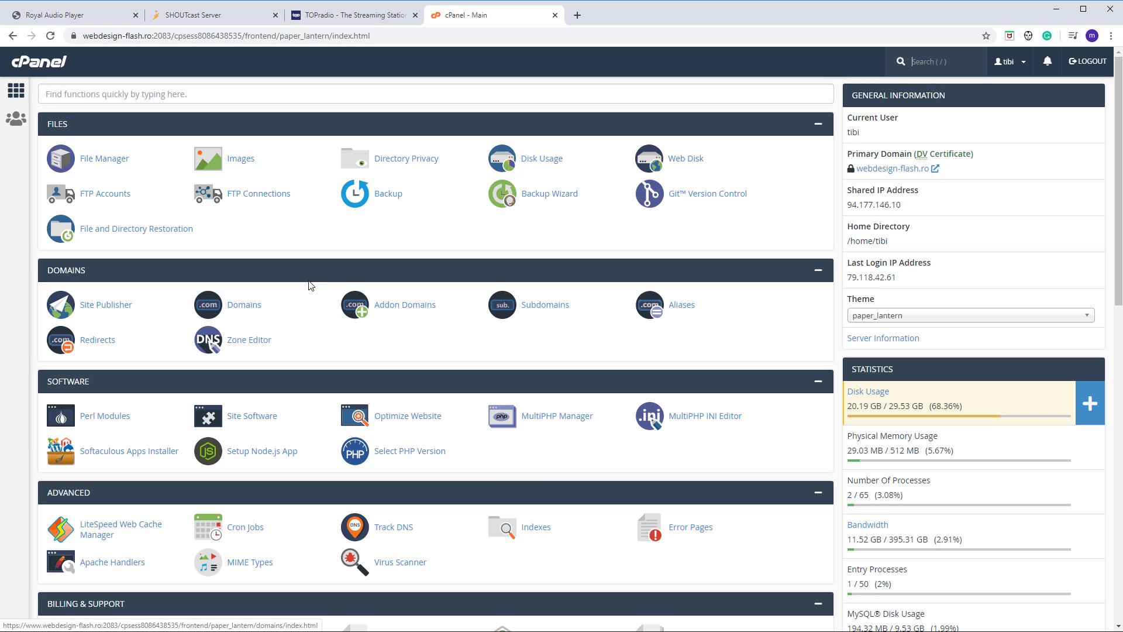
key(ctrl+f)
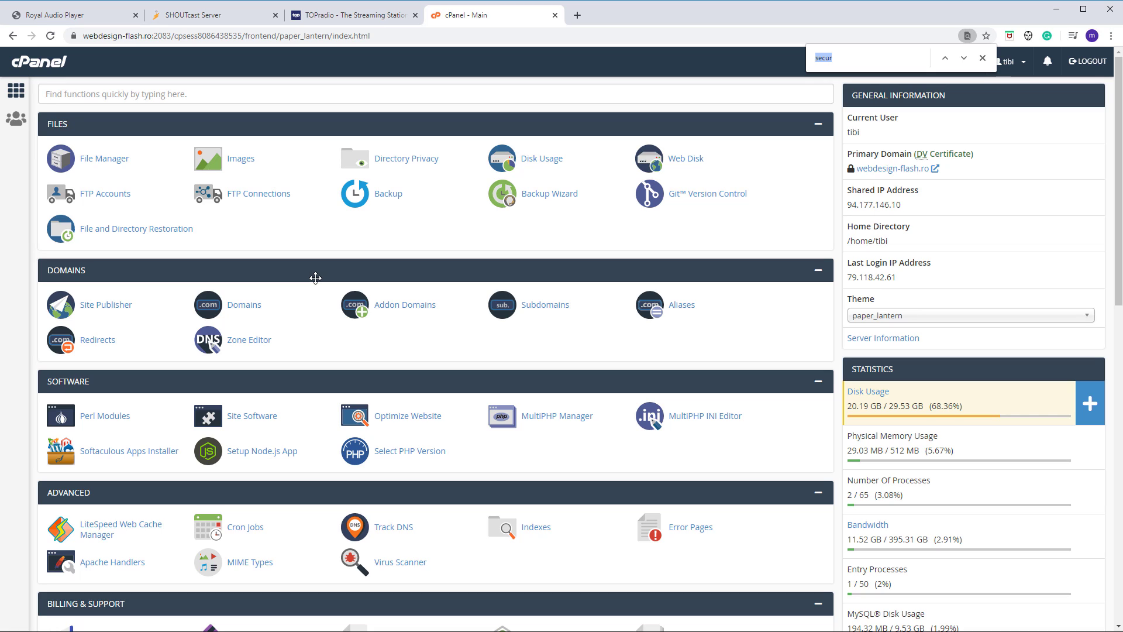
text(subd)
click(544, 316)
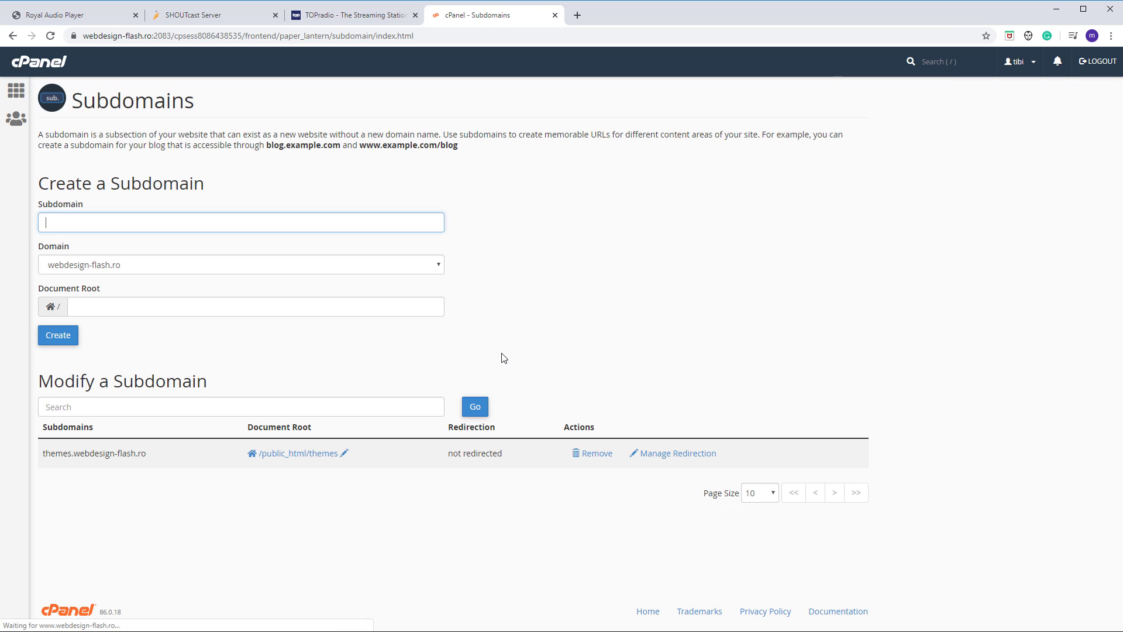
- Create the subdomain cors on webdesign-flash.ro with the document root cors.webdesign-flash.ro
click(131, 220)
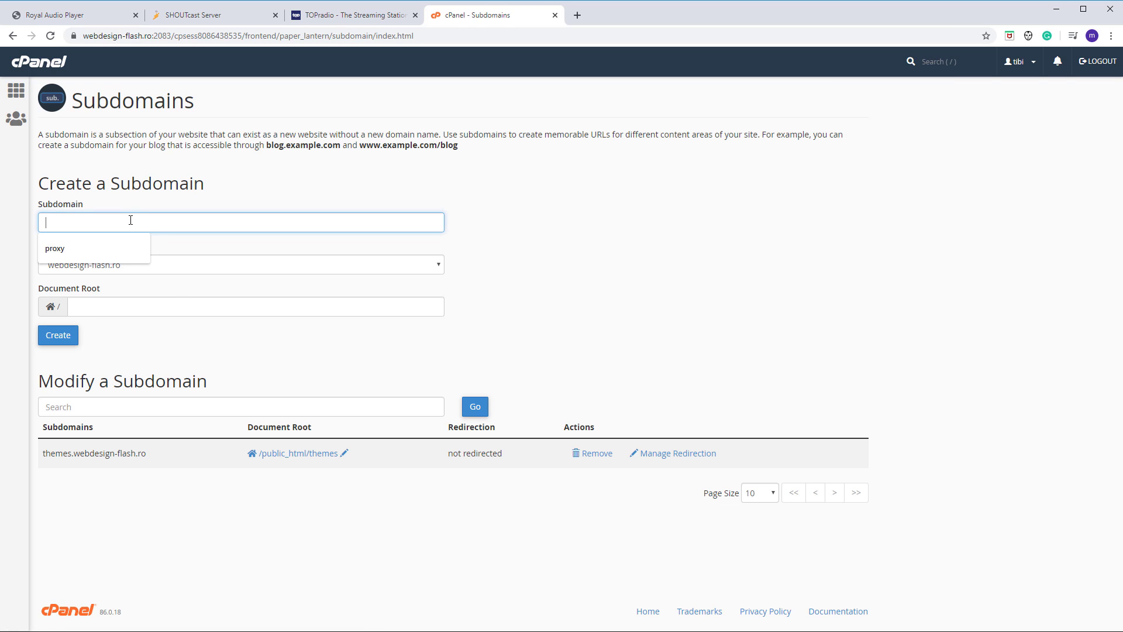
text(cors)
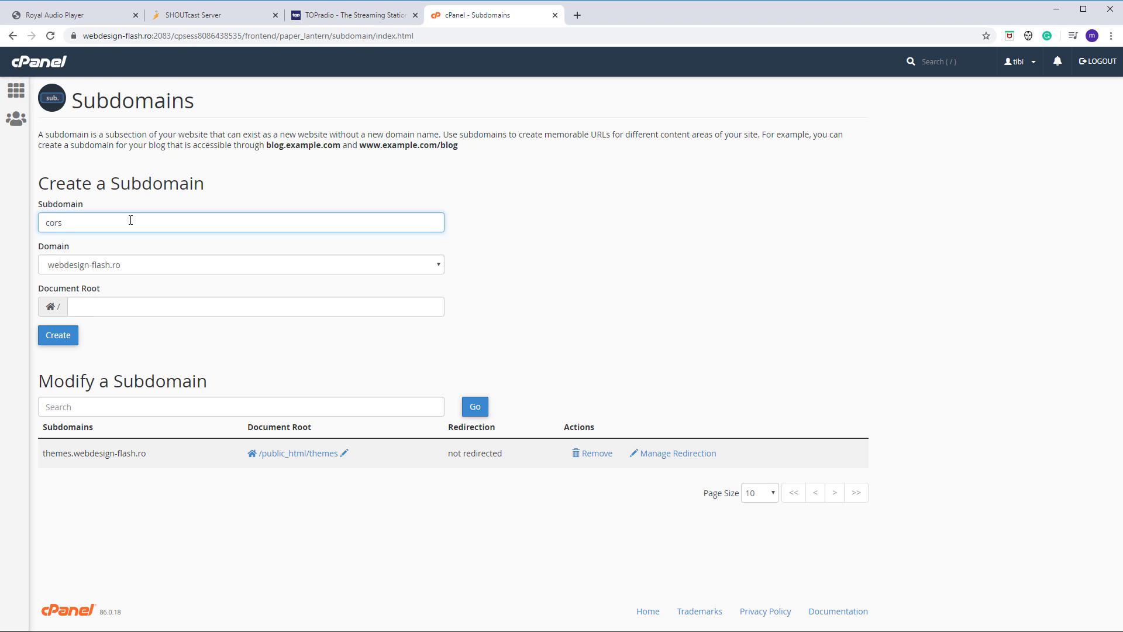
click(145, 333)
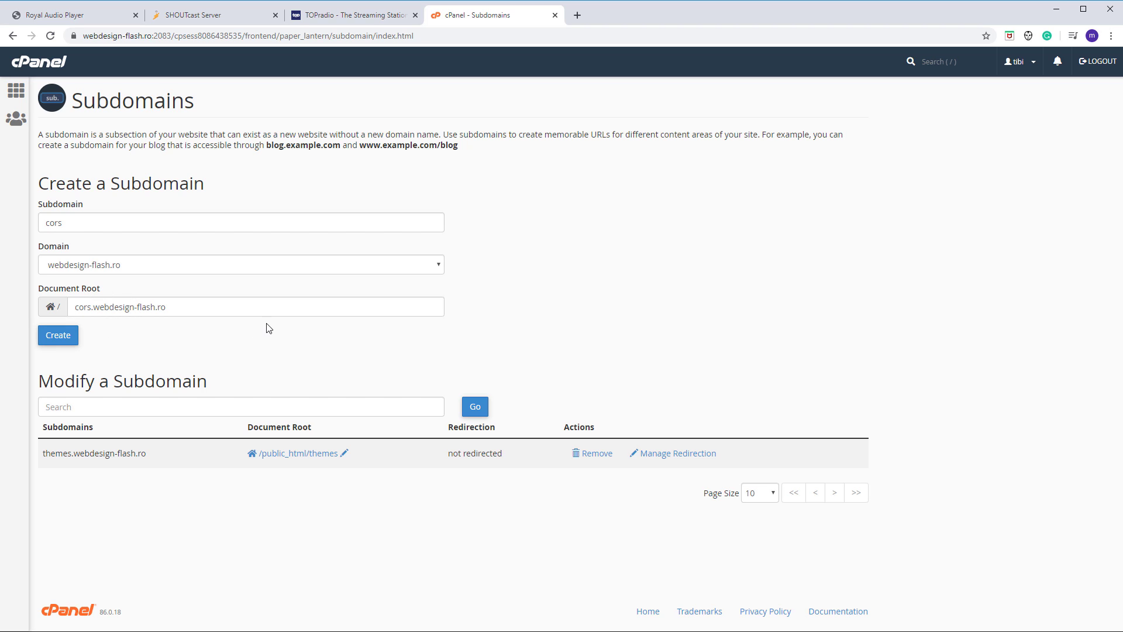
click(60, 339)
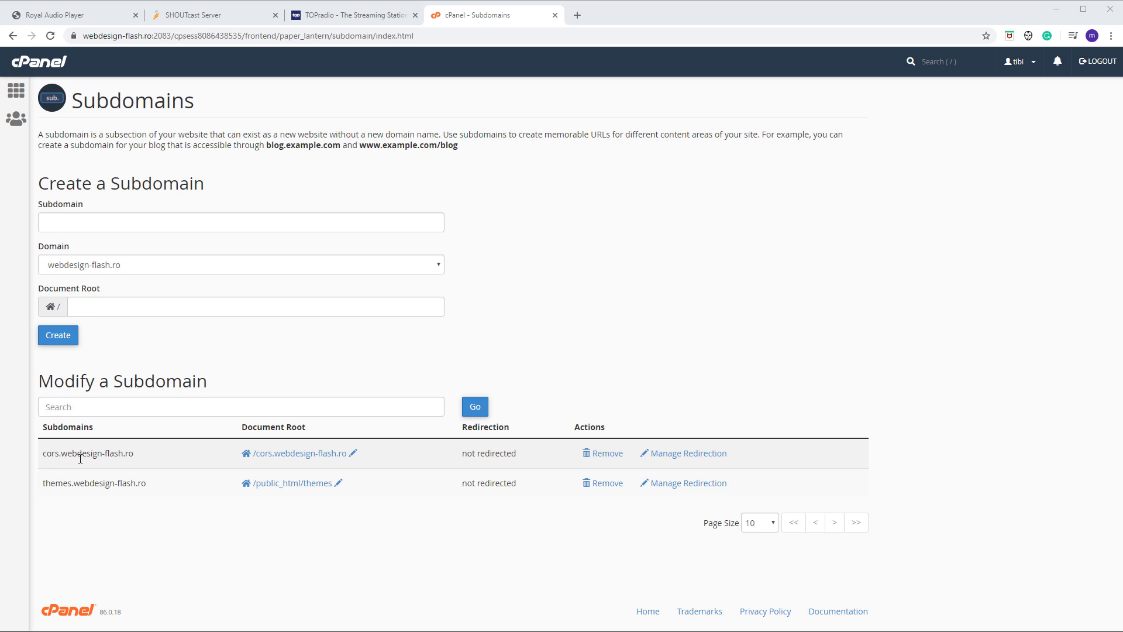
- Change the document root of the cors.webdesign-flash.ro subdomain to public_html/cors
drag(139, 453, 44, 456)
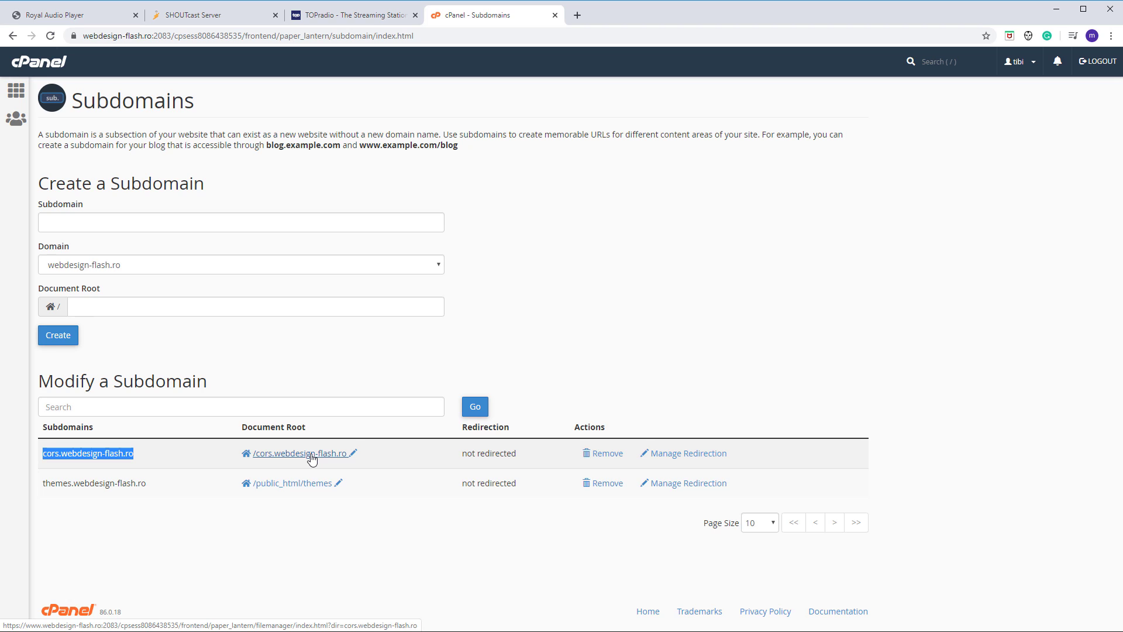
click(353, 453)
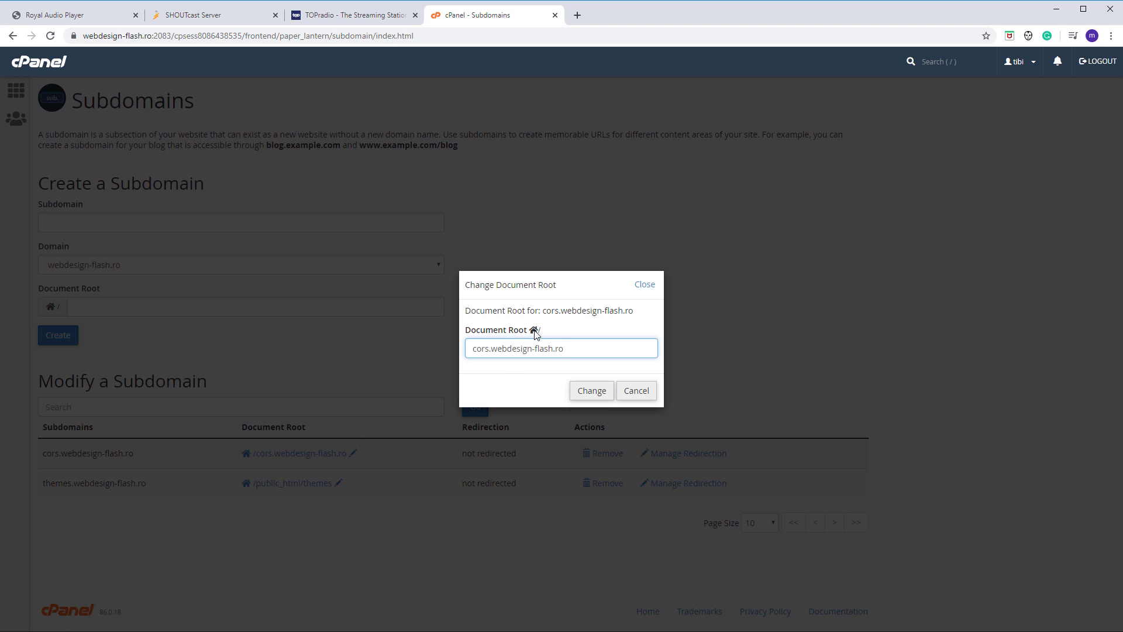
key(Return)
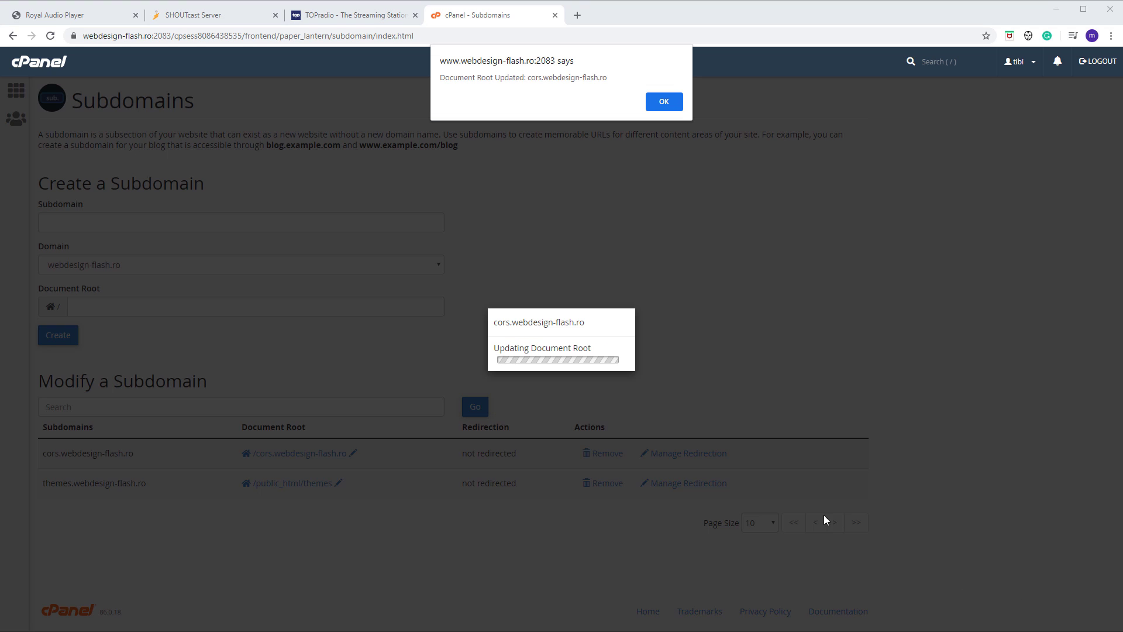
click(664, 101)
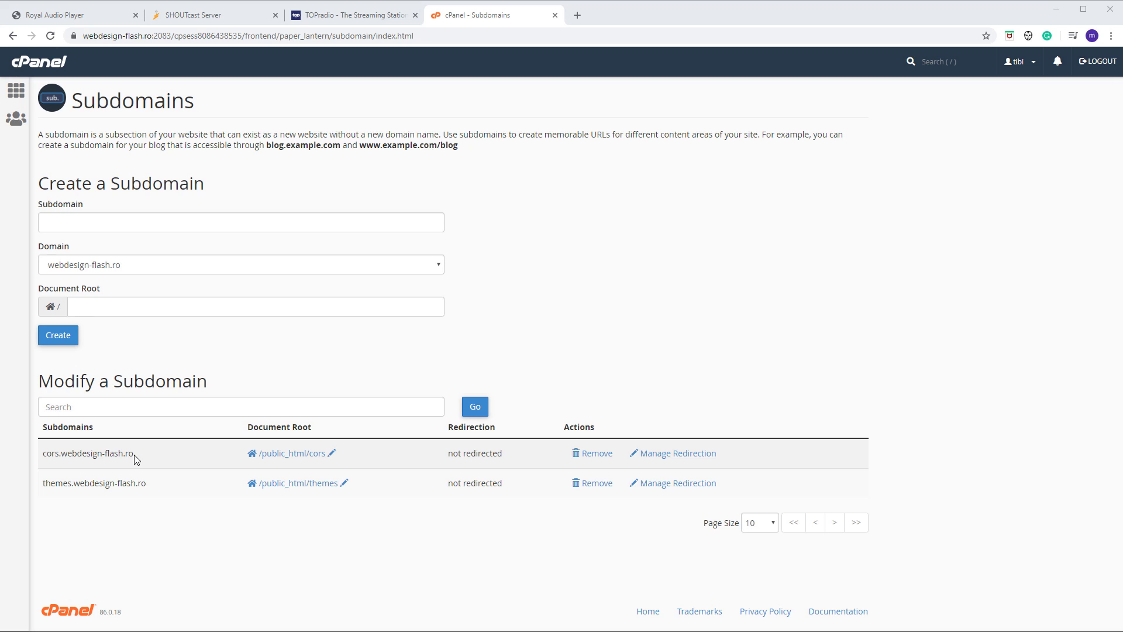
- Reopen the cors subdomain's document root setting, review the public_html/cors path and save it again
click(331, 454)
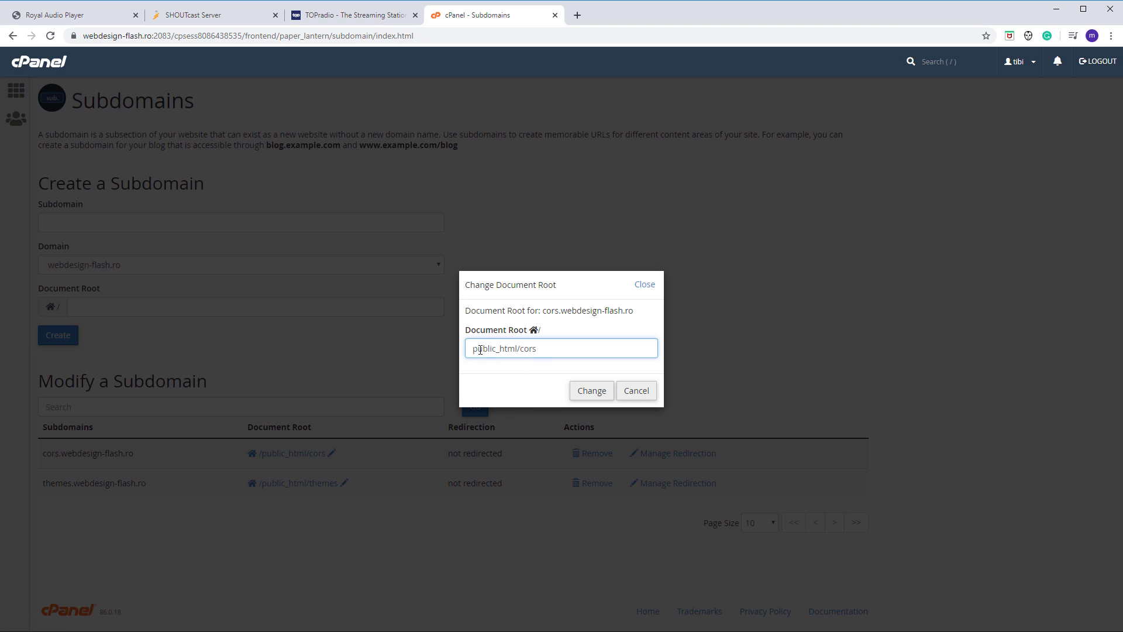
drag(470, 350, 521, 350)
click(535, 350)
click(591, 391)
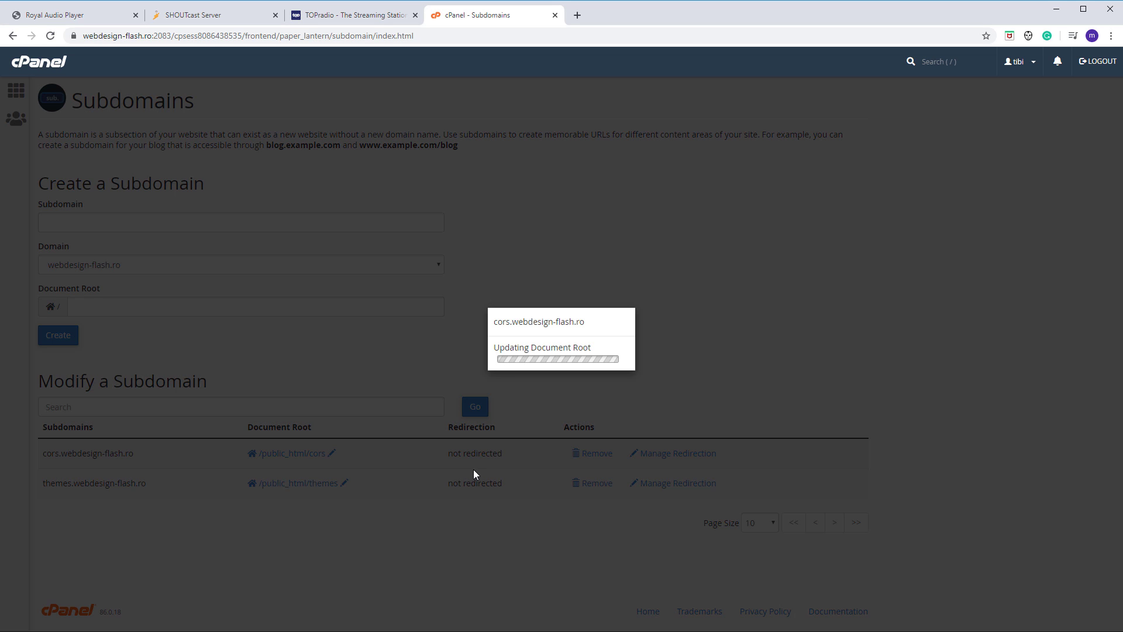
click(663, 101)
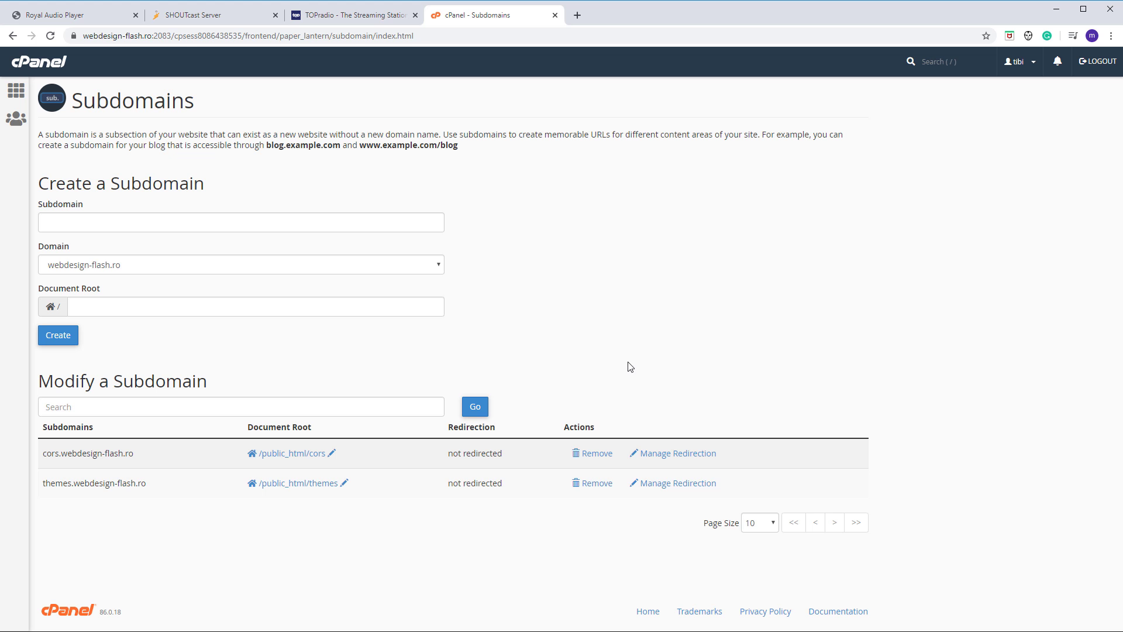
- Copy the subdomain address cors.webdesign-flash.ro from the list and open it in a new browser tab
right_click(289, 458)
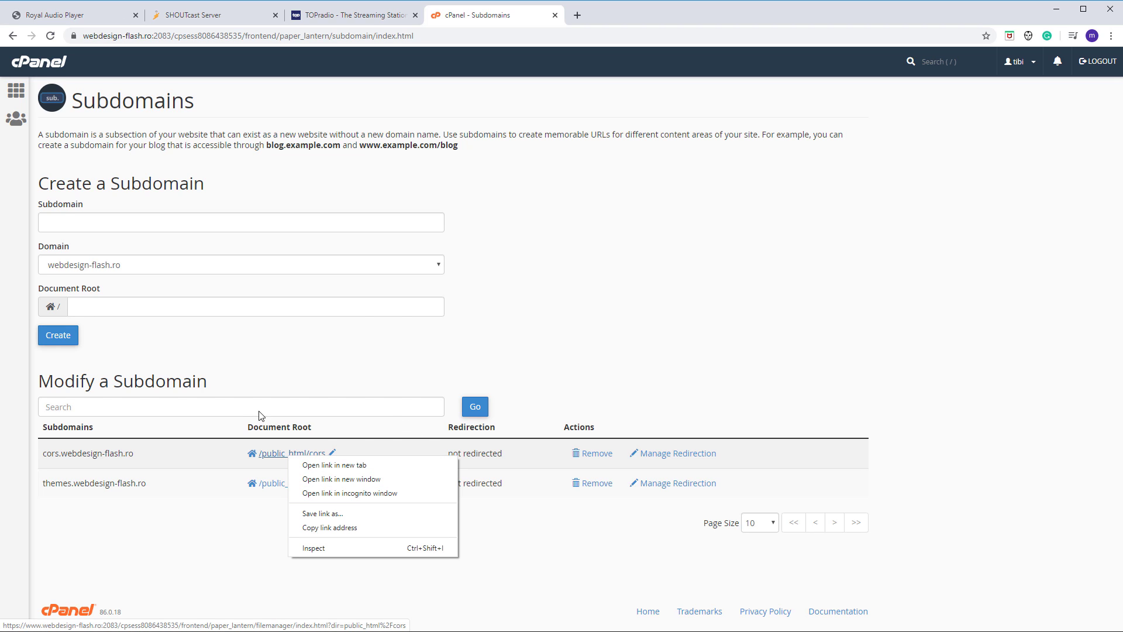
click(135, 454)
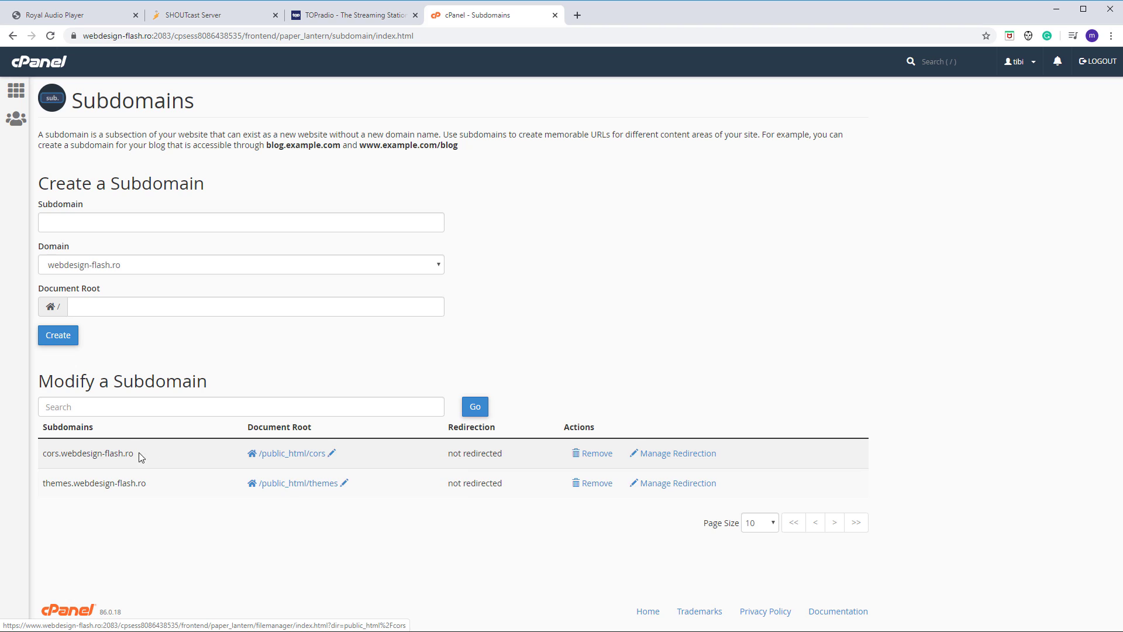
drag(137, 455, 39, 458)
key(ctrl+c)
click(575, 16)
key(ctrl+v)
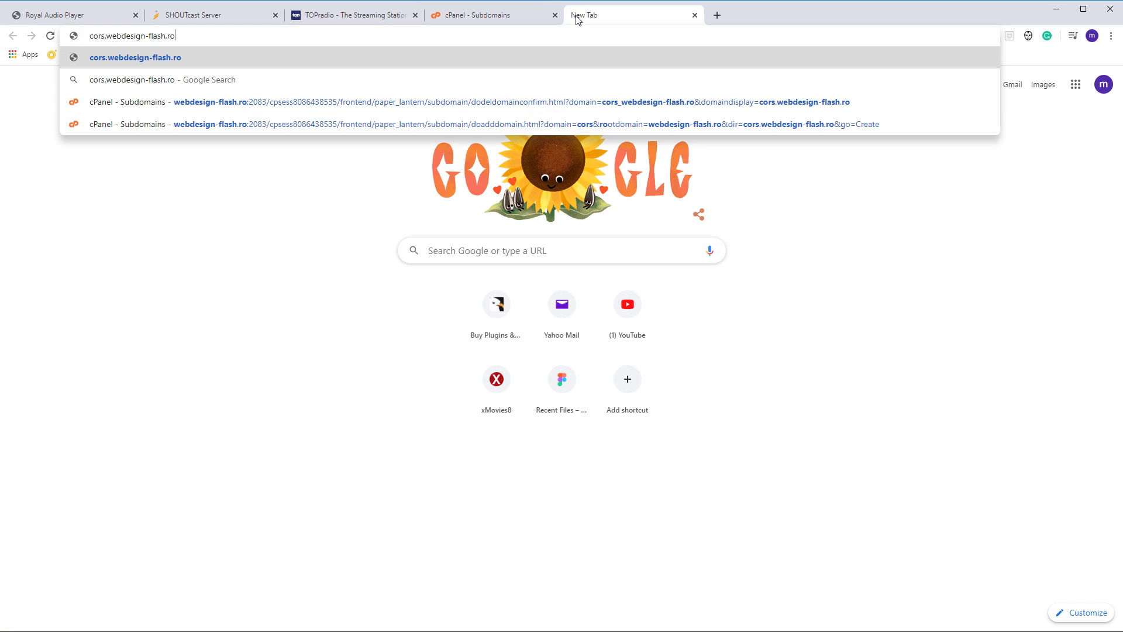
key(Return)
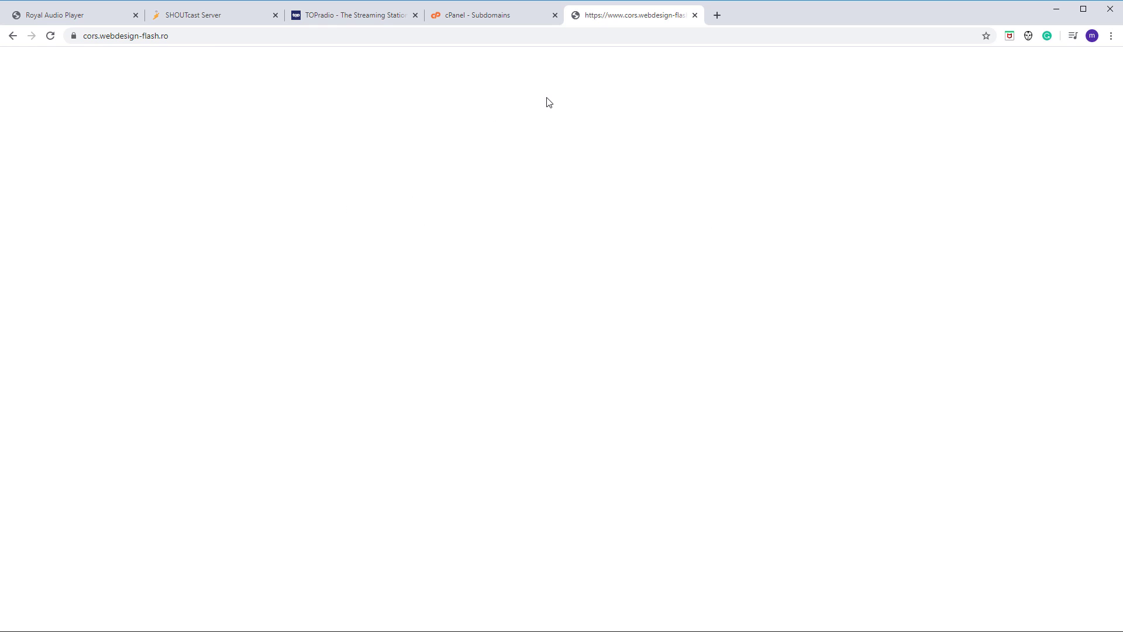
- Return to the cPanel main page, look through its security tools and open the ModSecurity page
click(468, 18)
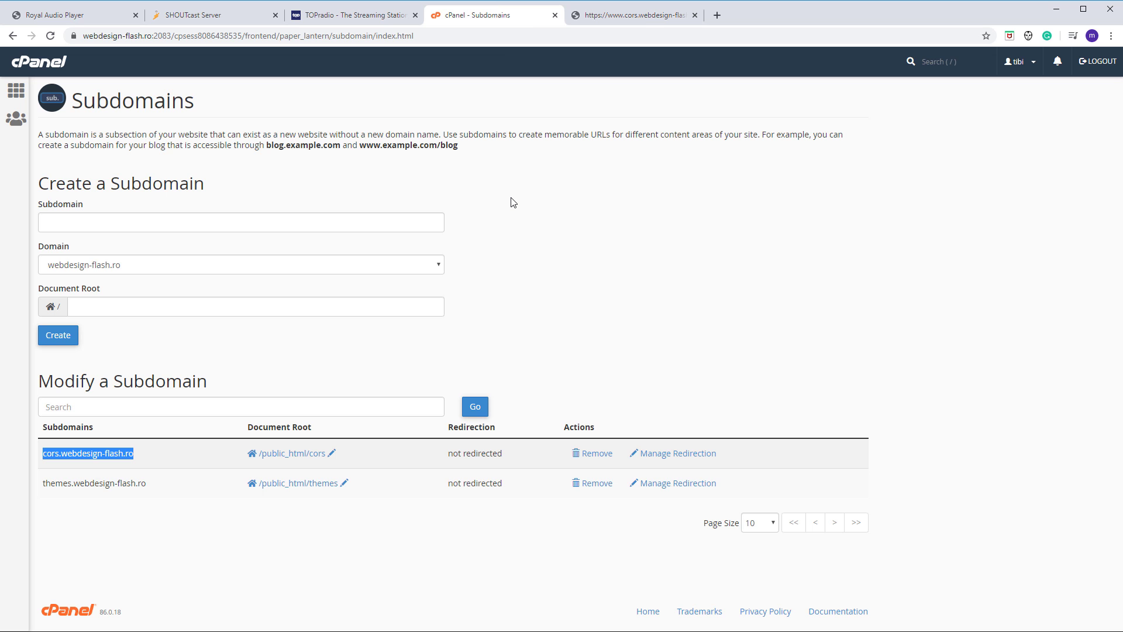
click(49, 73)
key(ctrl+f)
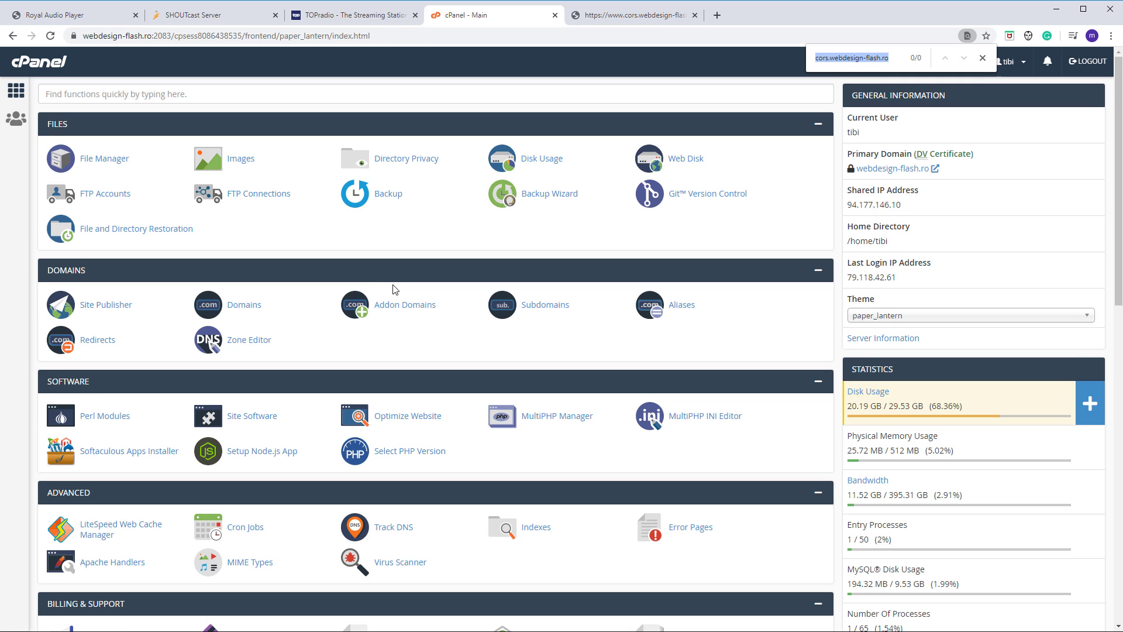
text(secr)
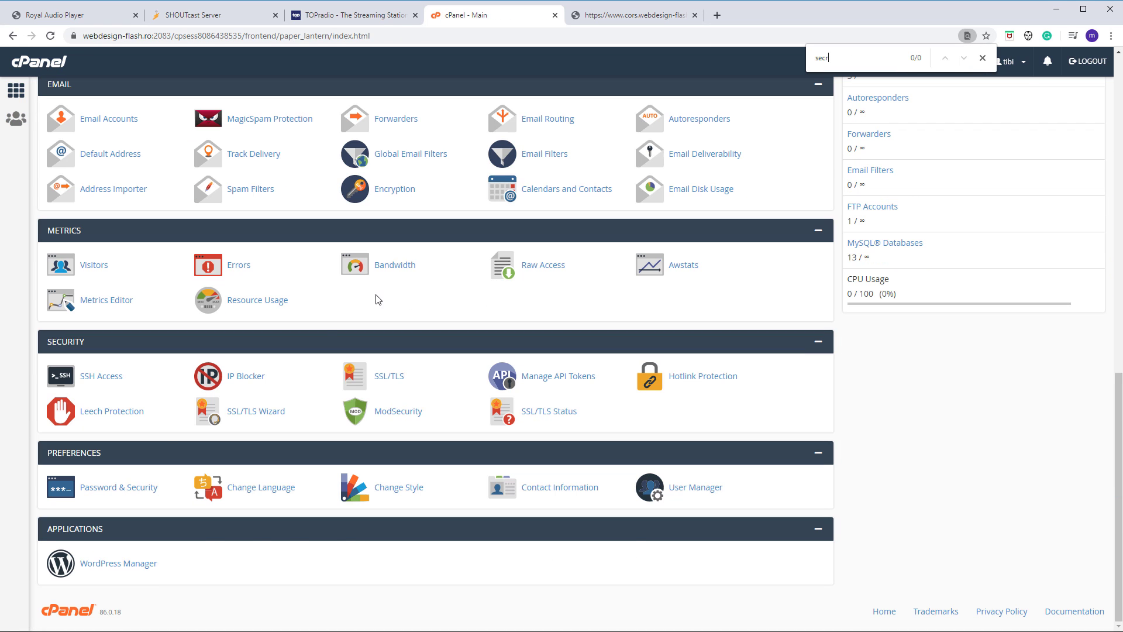
click(395, 415)
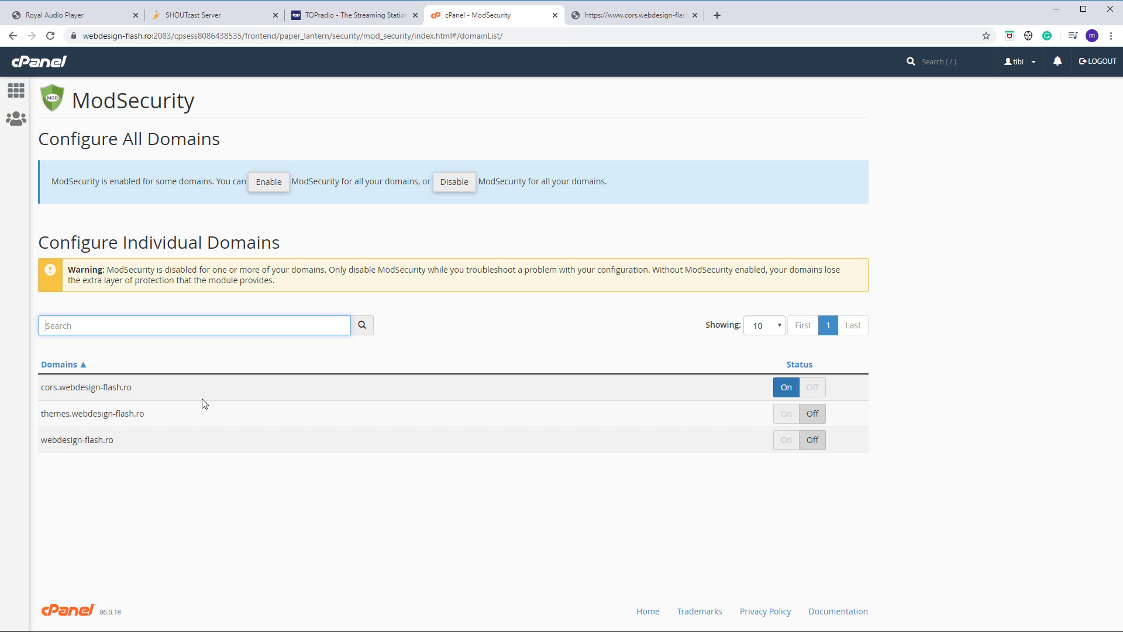
- Turn ModSecurity off for cors.webdesign-flash.ro and on for webdesign-flash.ro and themes.webdesign-flash.ro
click(817, 388)
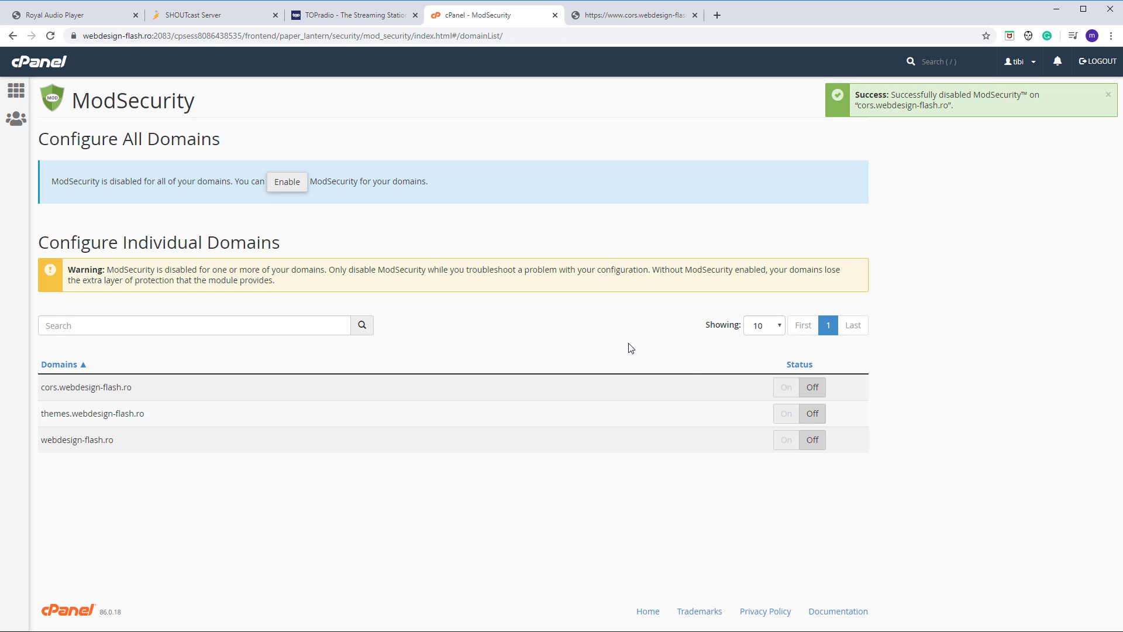
click(778, 387)
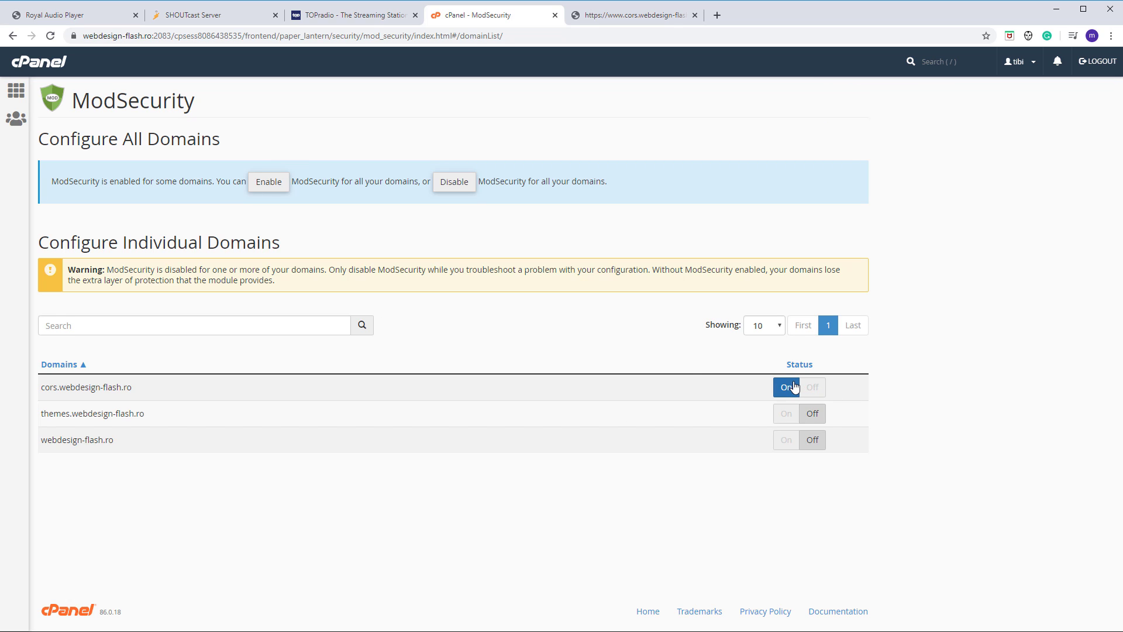
click(813, 387)
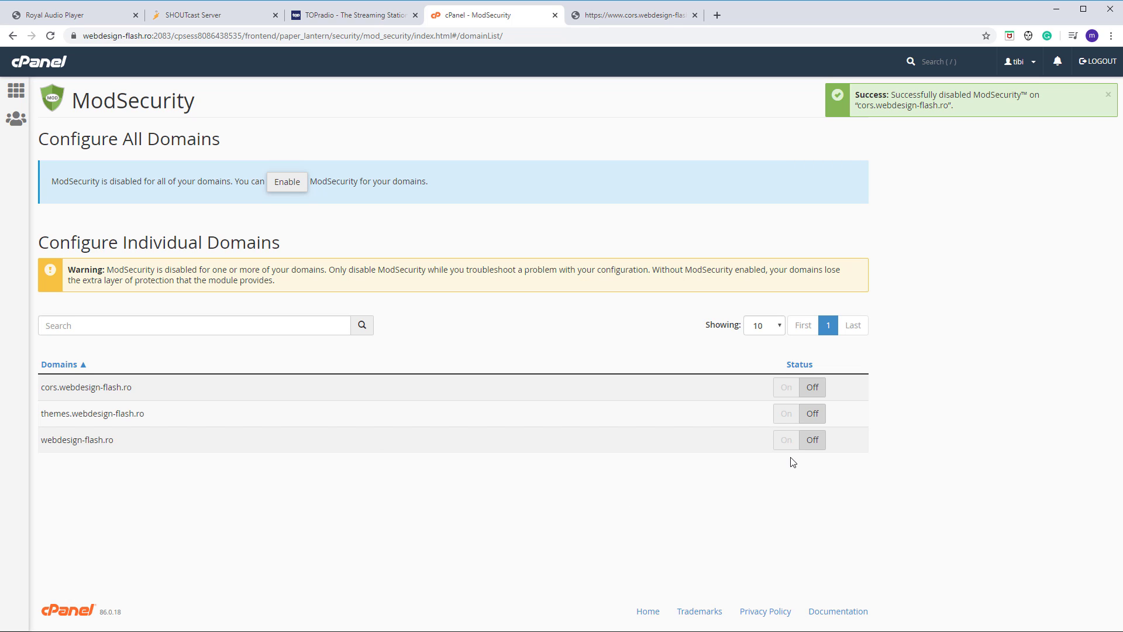
click(786, 440)
click(786, 413)
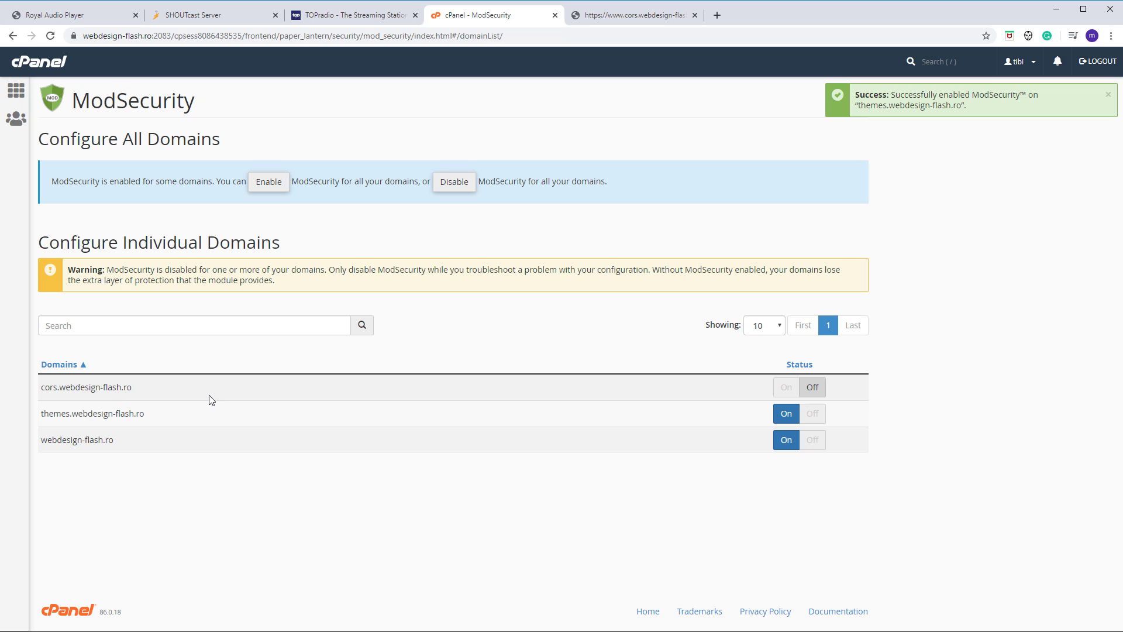
drag(136, 389, 45, 387)
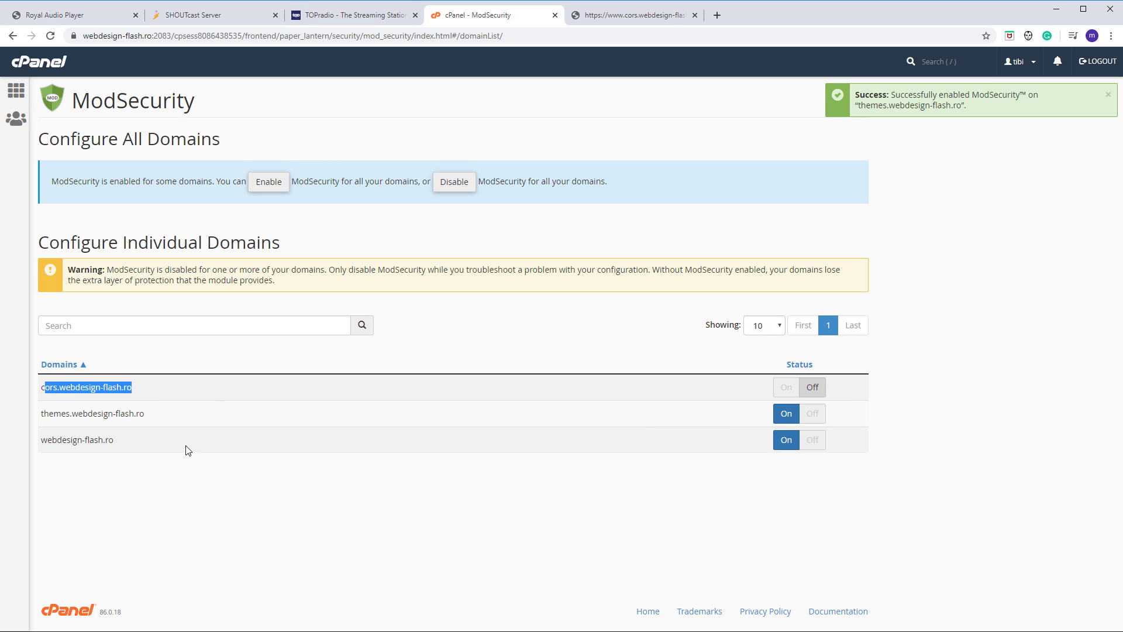
key(ctrl+Tab)
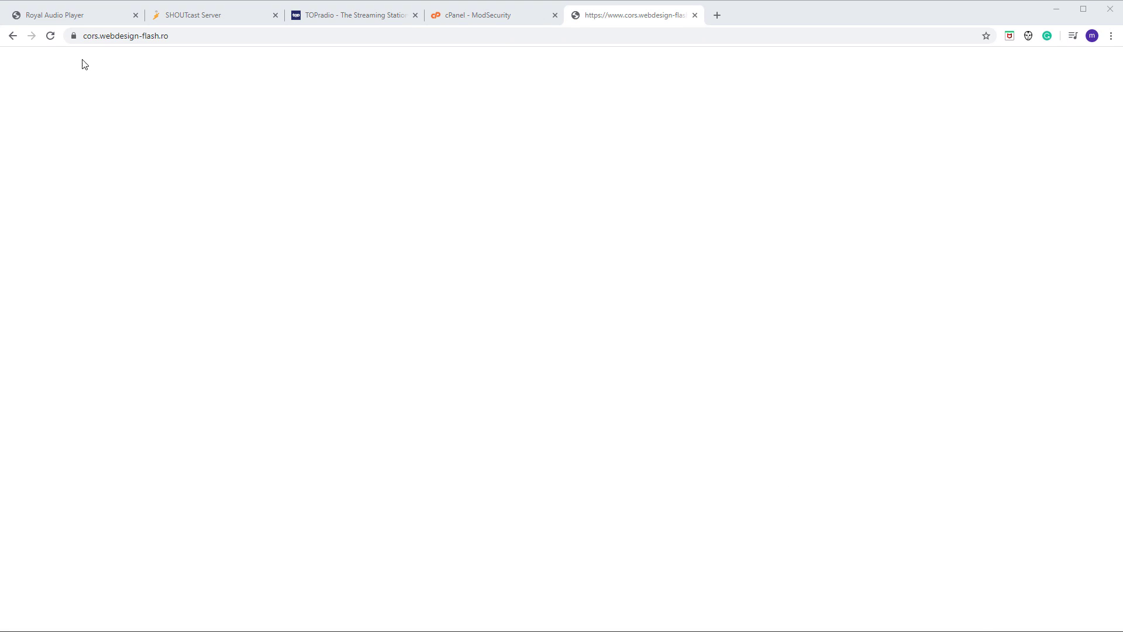
click(50, 36)
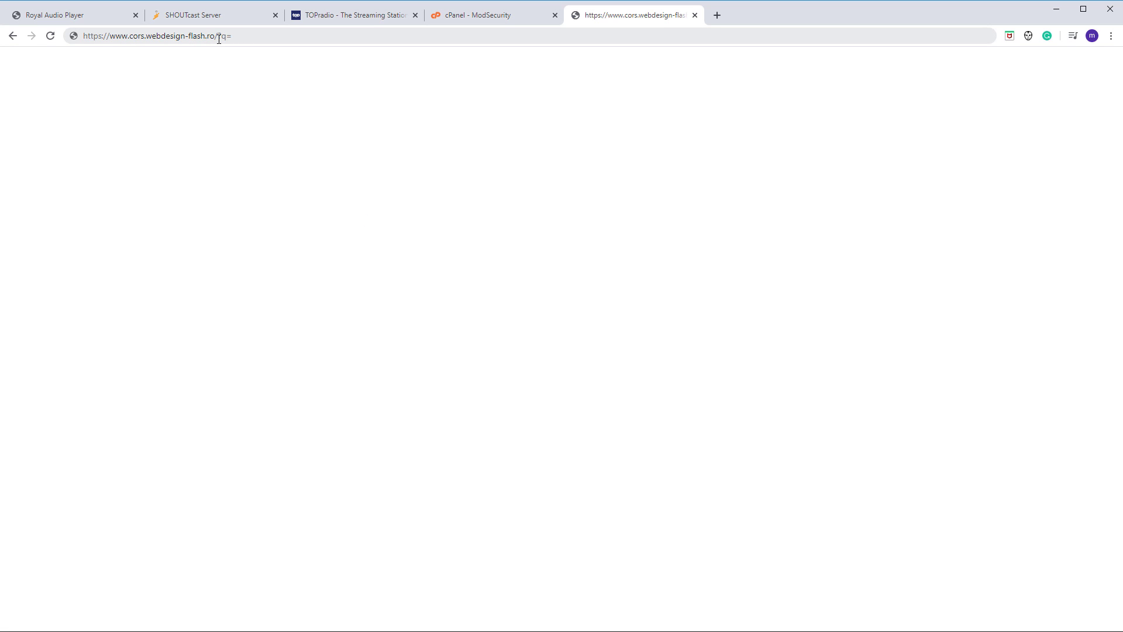
drag(215, 36, 237, 37)
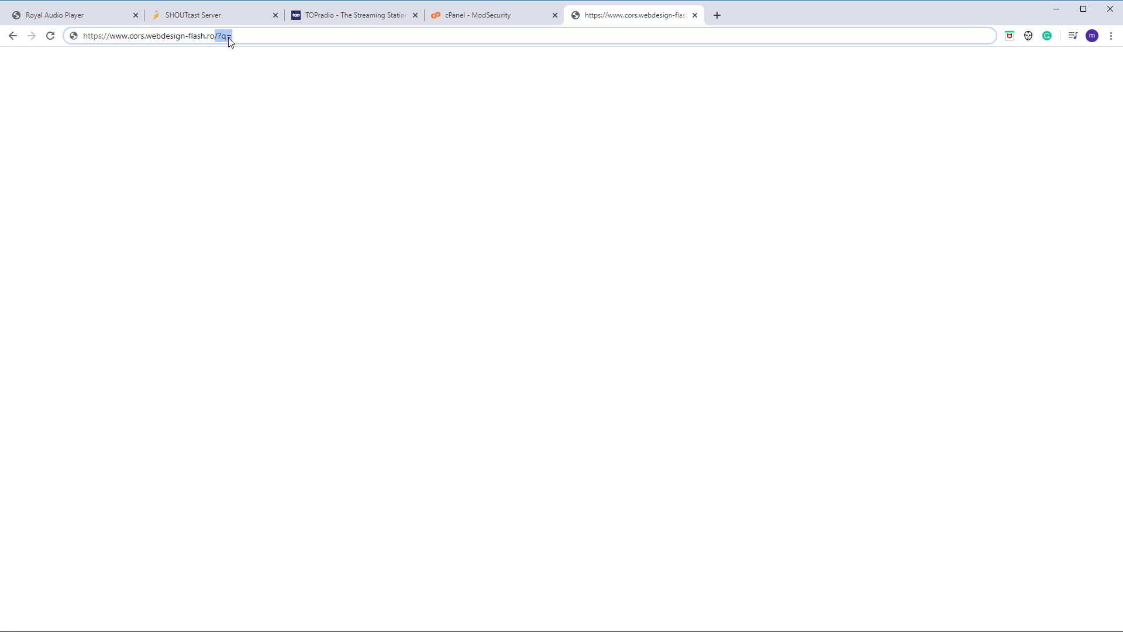
drag(250, 36, 68, 44)
key(ctrl+c)
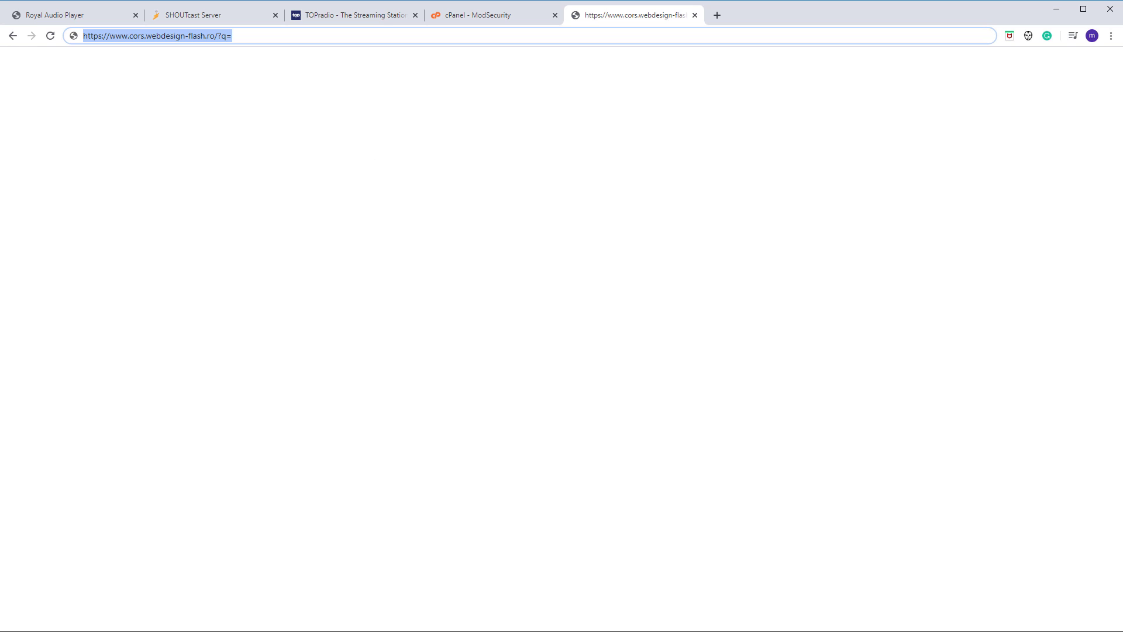
key(alt+Tab)
click(270, 77)
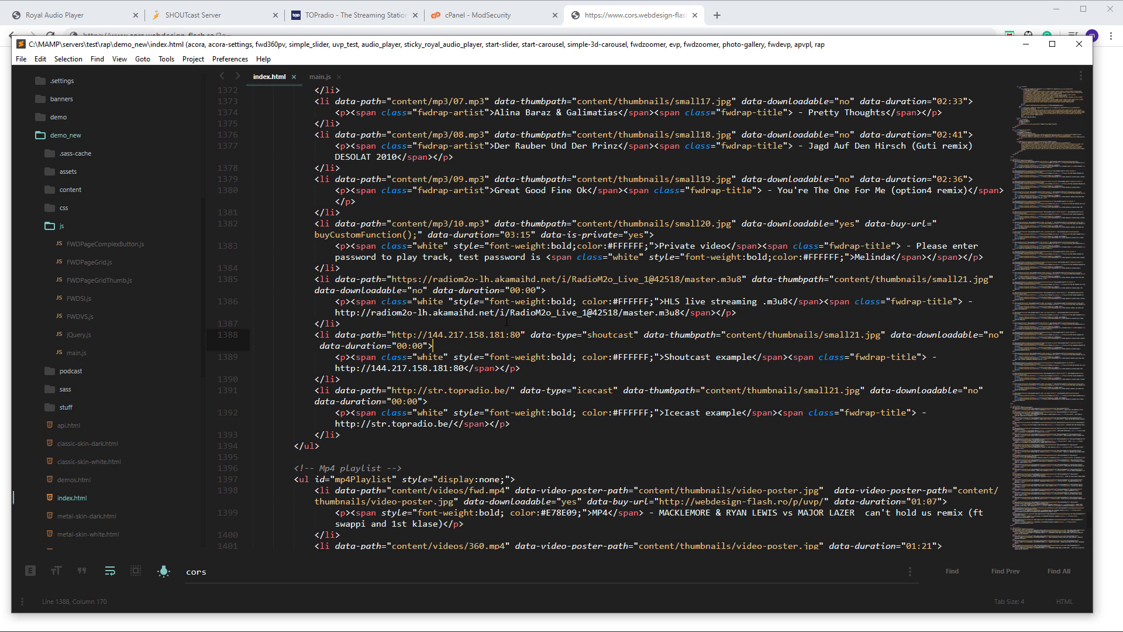
click(320, 76)
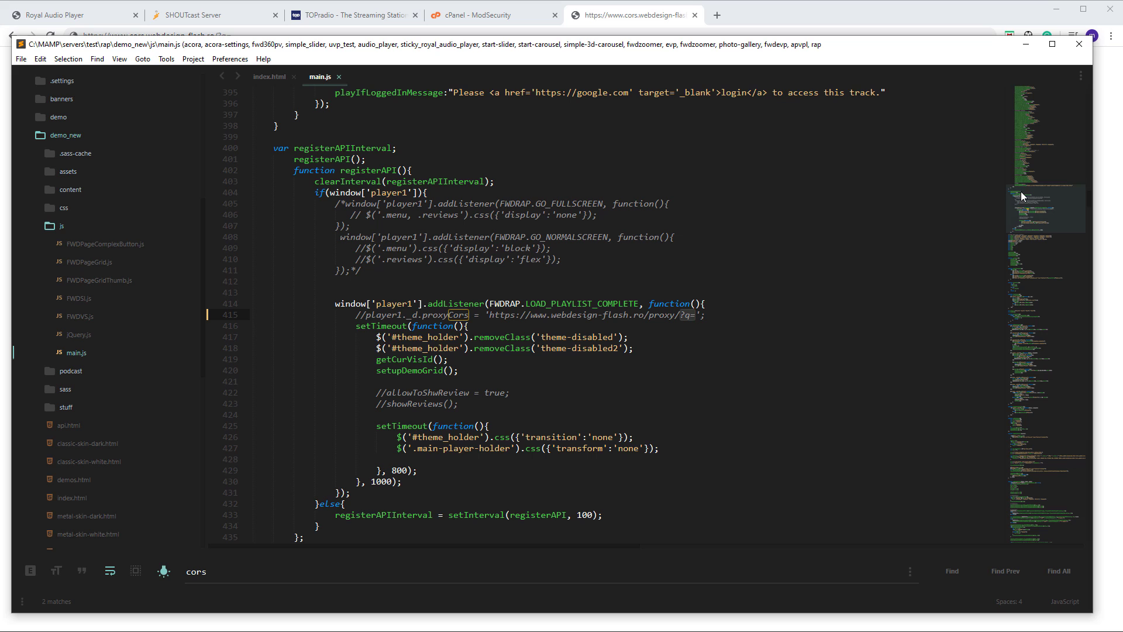
drag(1020, 191, 1047, 166)
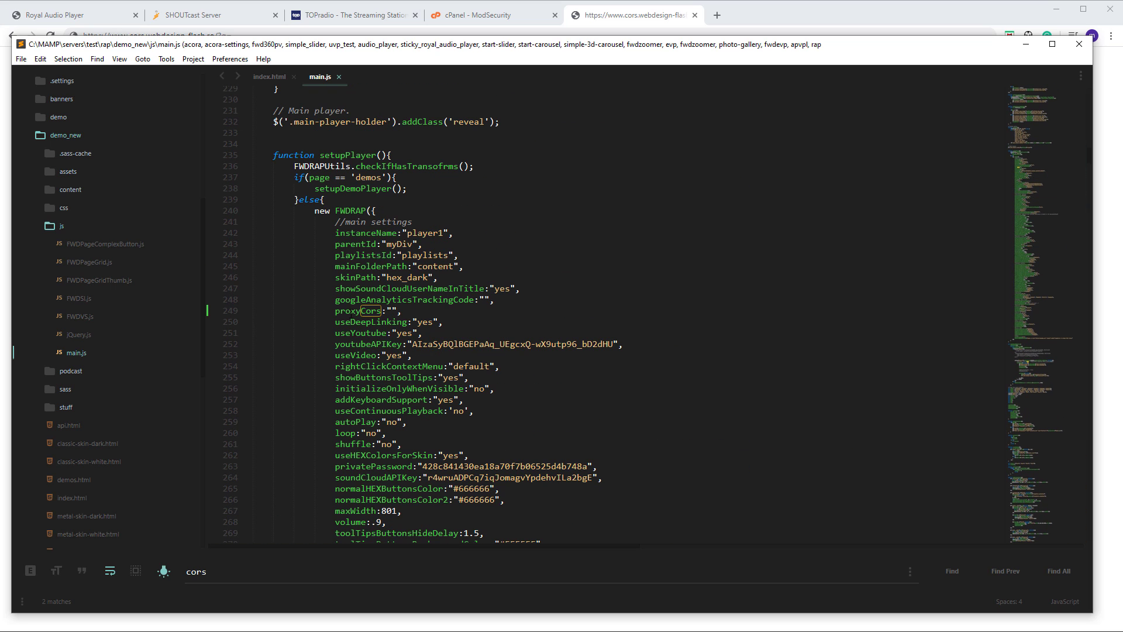
double_click(358, 312)
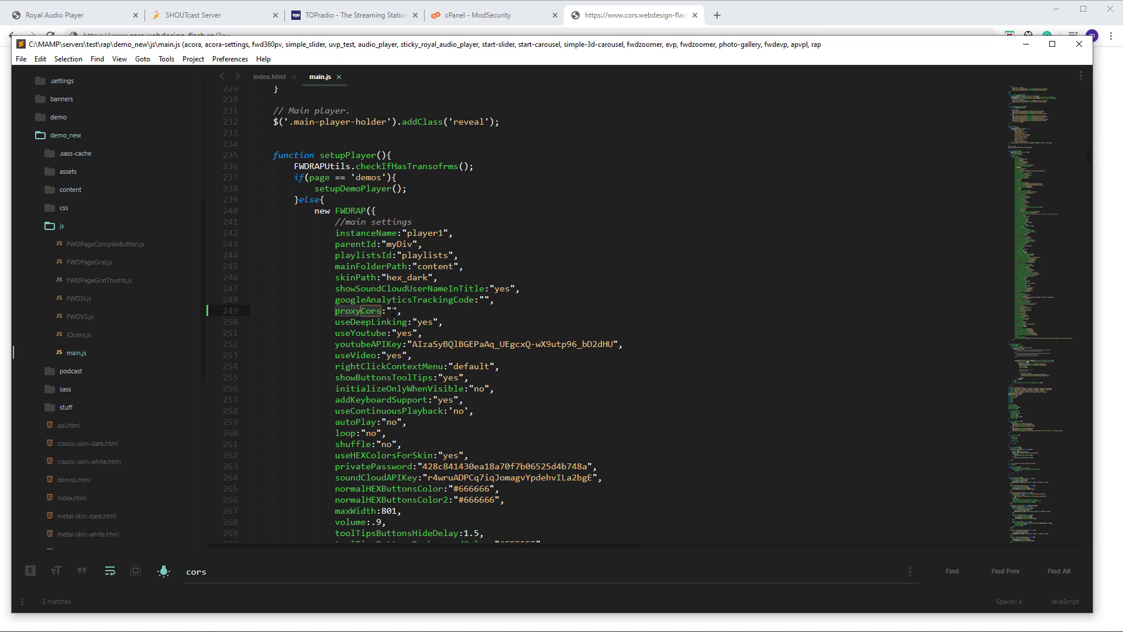
click(390, 310)
key(ctrl+v)
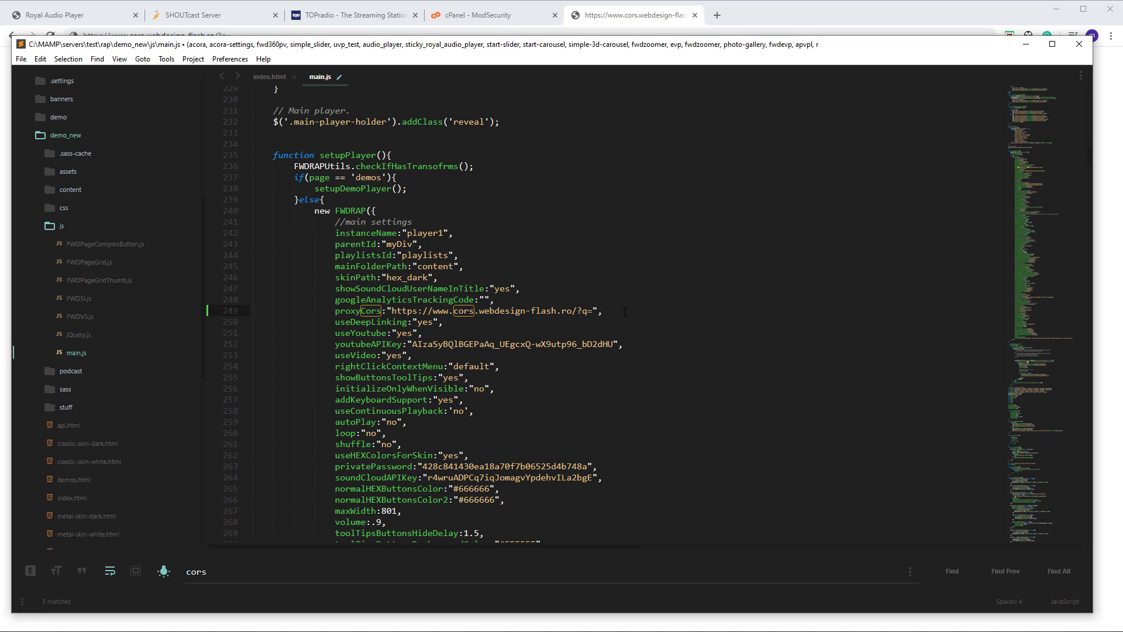
key(ctrl+s)
- Reload the Royal Audio Player page in Chrome and test playback of the Shoutcast example and the Icecast example
click(76, 15)
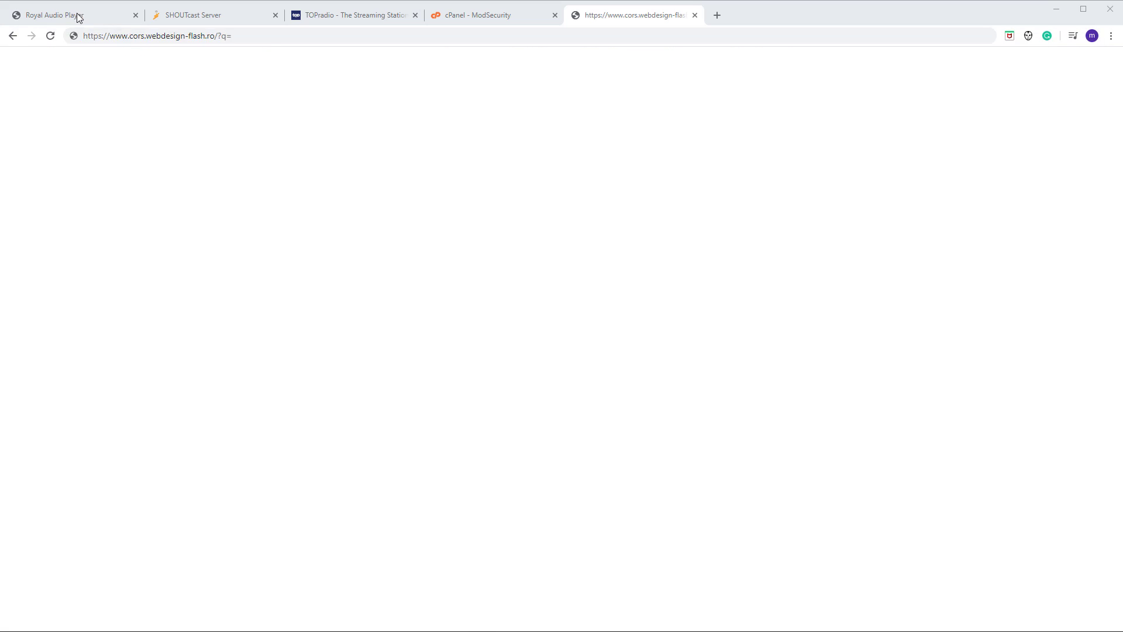
key(F5)
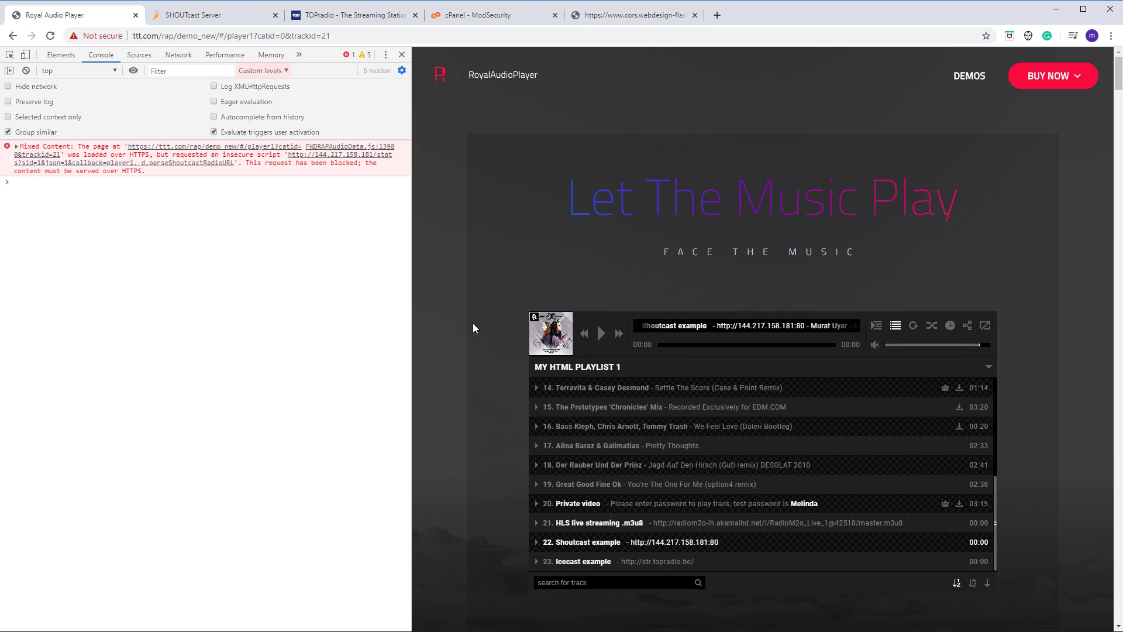
scroll(521, 415, down, 1)
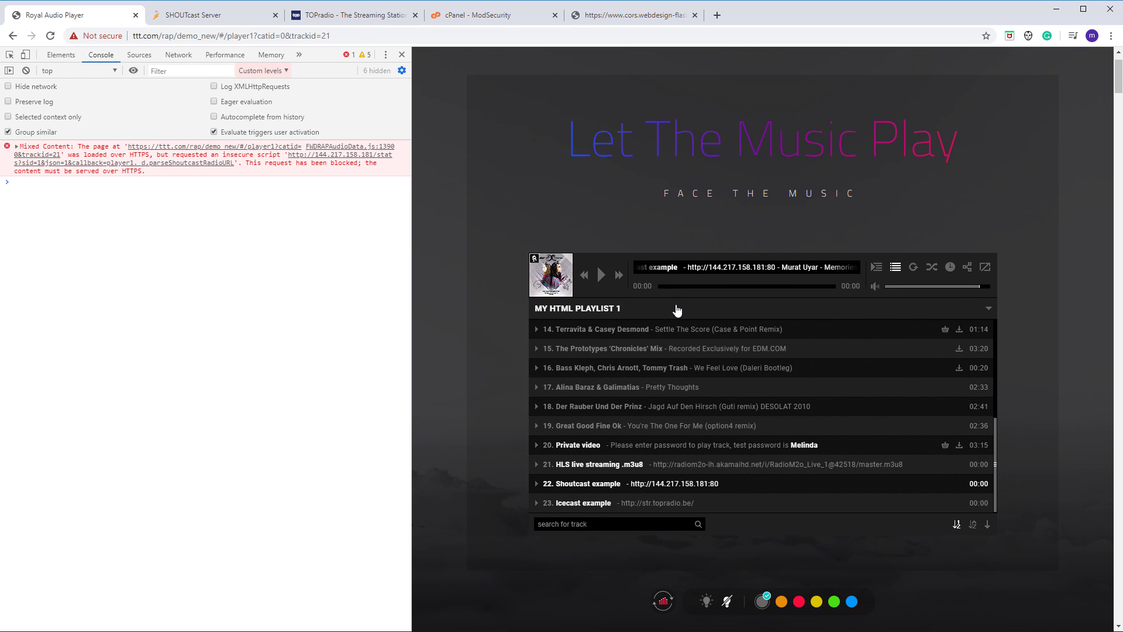
click(601, 274)
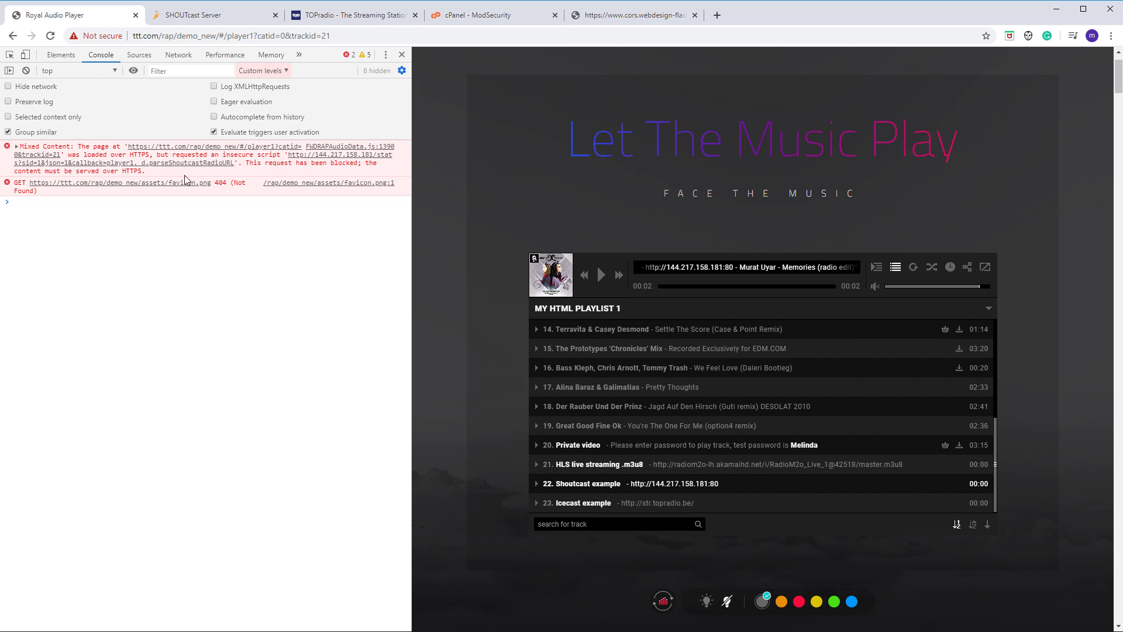
click(602, 275)
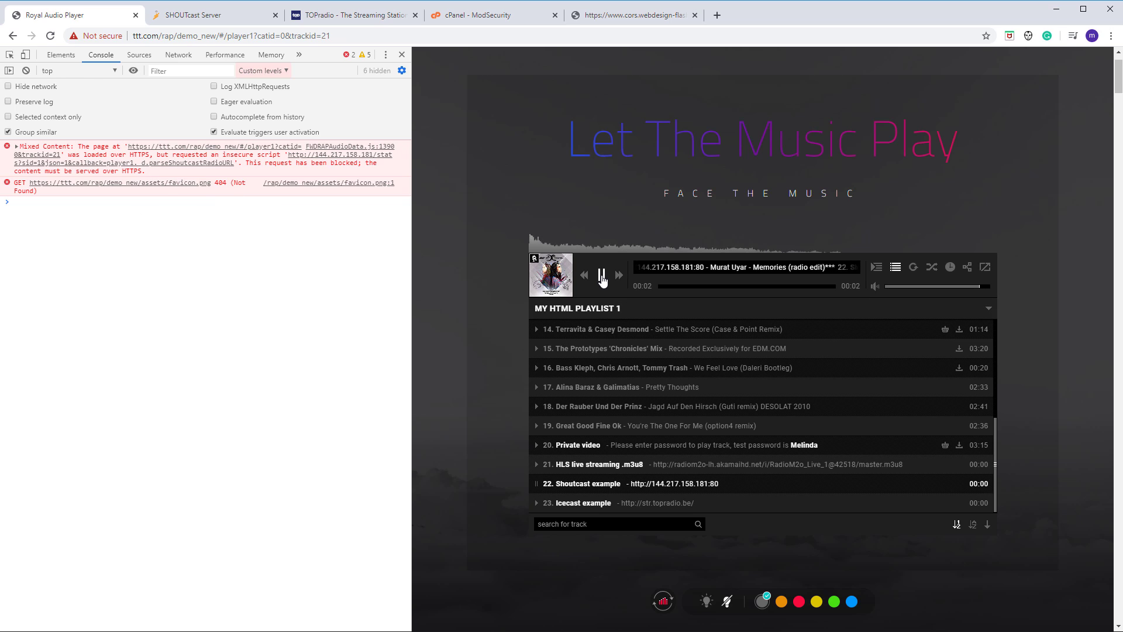
click(608, 502)
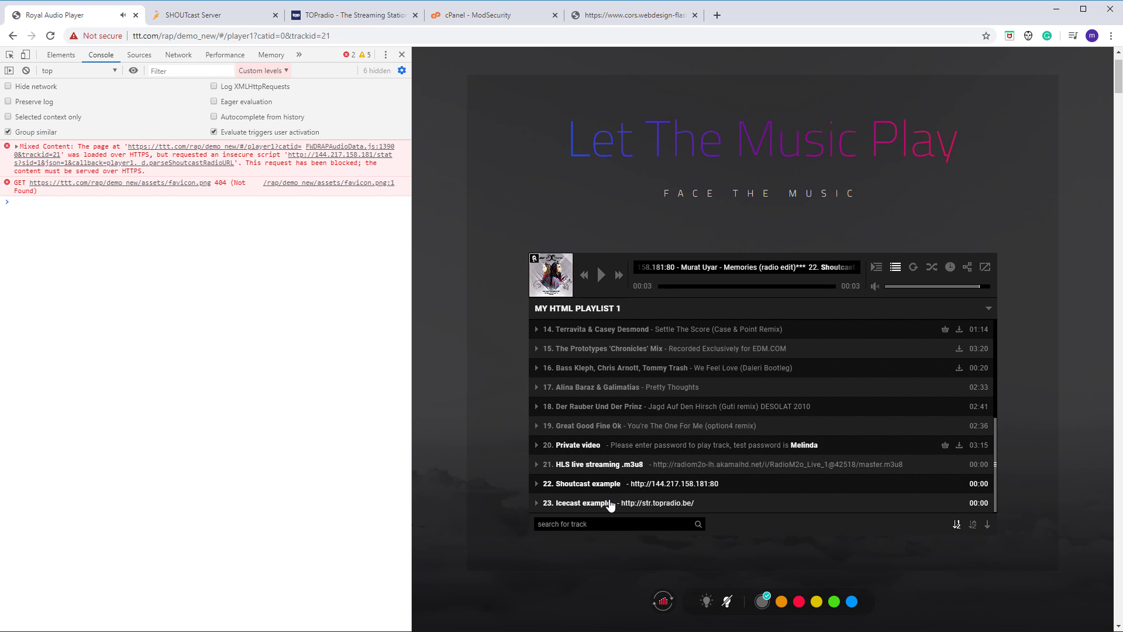
- Preview the player's red, yellow, green and blue colours, choose orange, change the visualizer style and pause the Icecast example
click(799, 601)
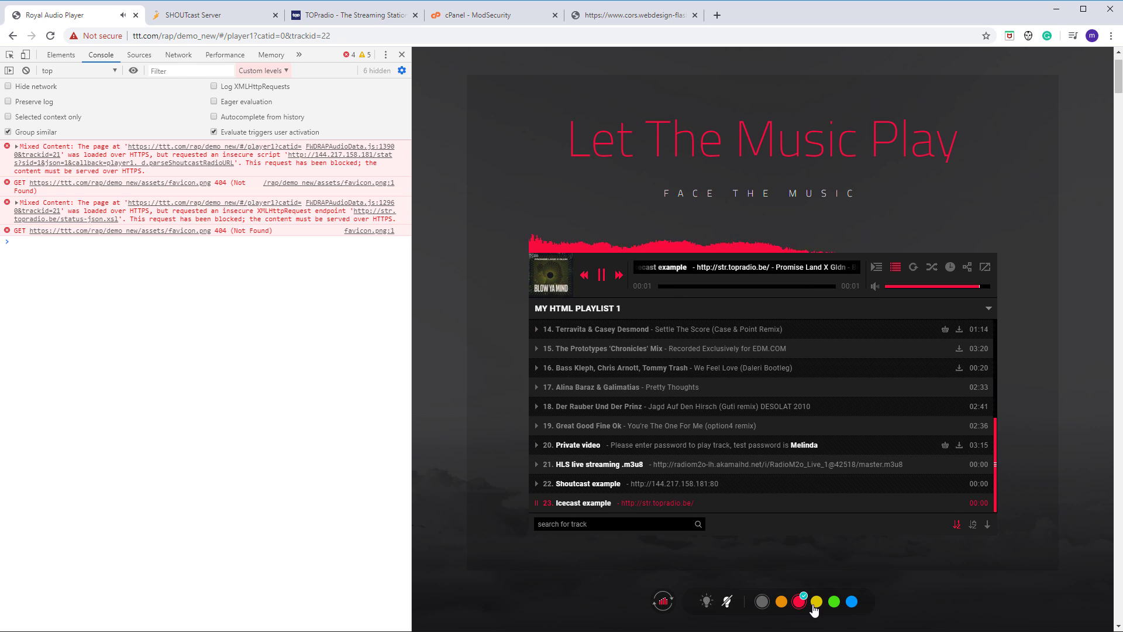
click(817, 601)
click(834, 601)
click(851, 601)
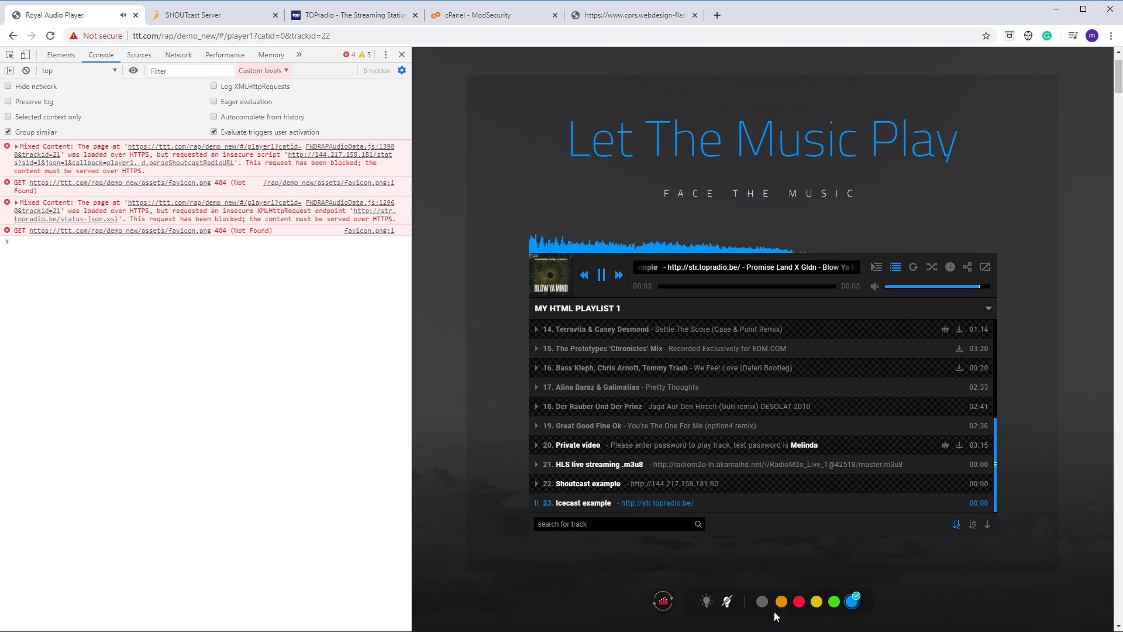
click(782, 602)
click(663, 601)
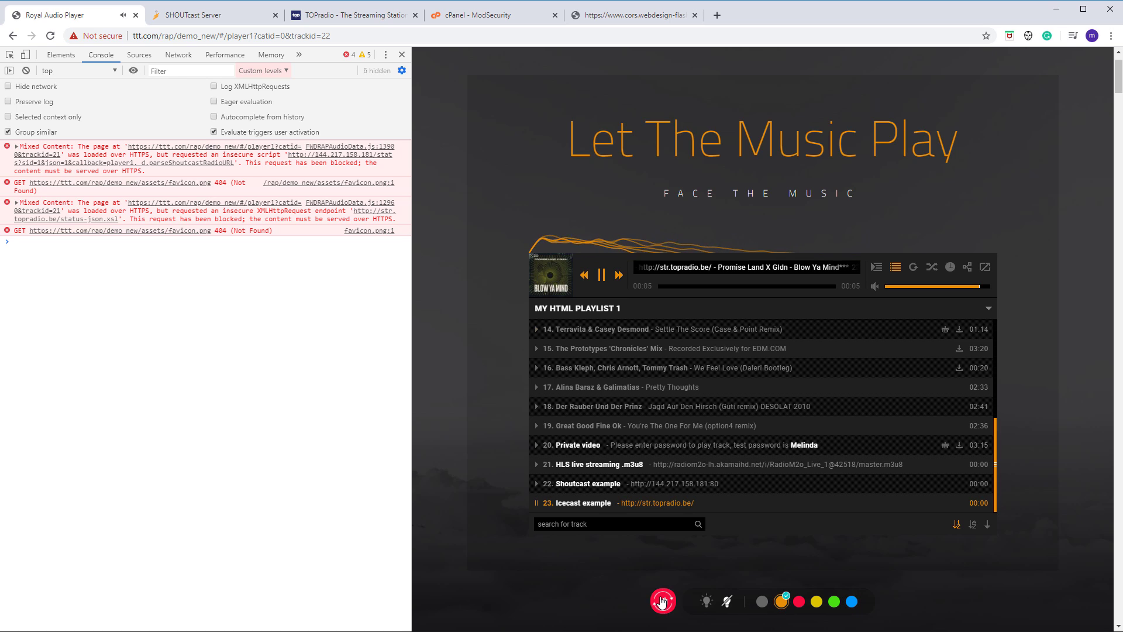
click(601, 275)
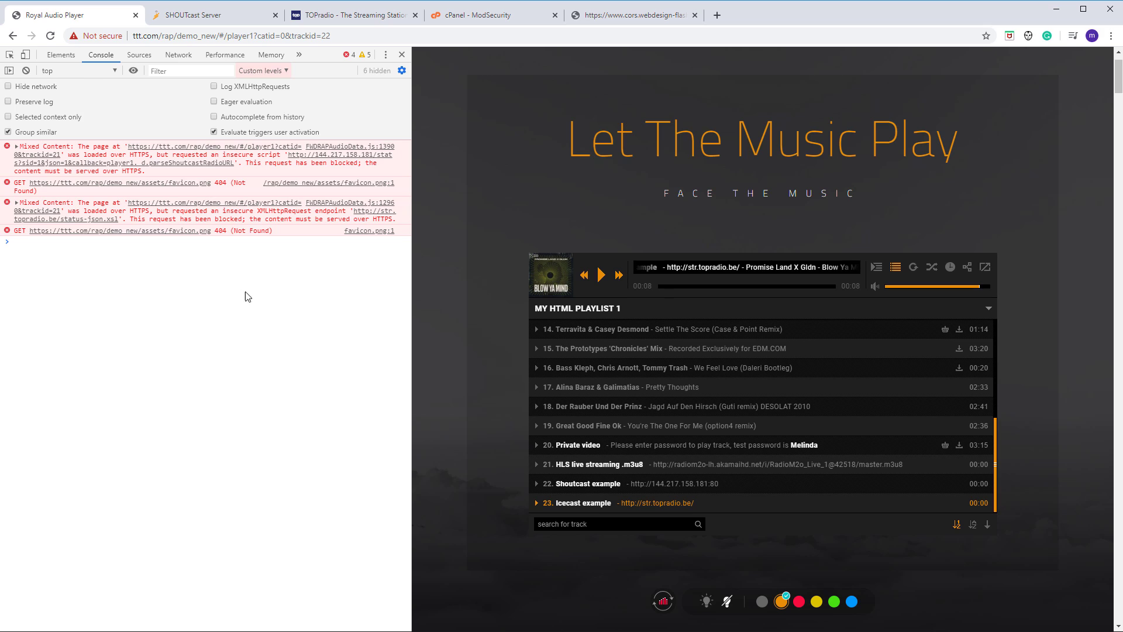
- Compare the addresses of the SHOUTcast server page and the TOPradio Icecast page with the Royal Audio Player page's address
click(230, 19)
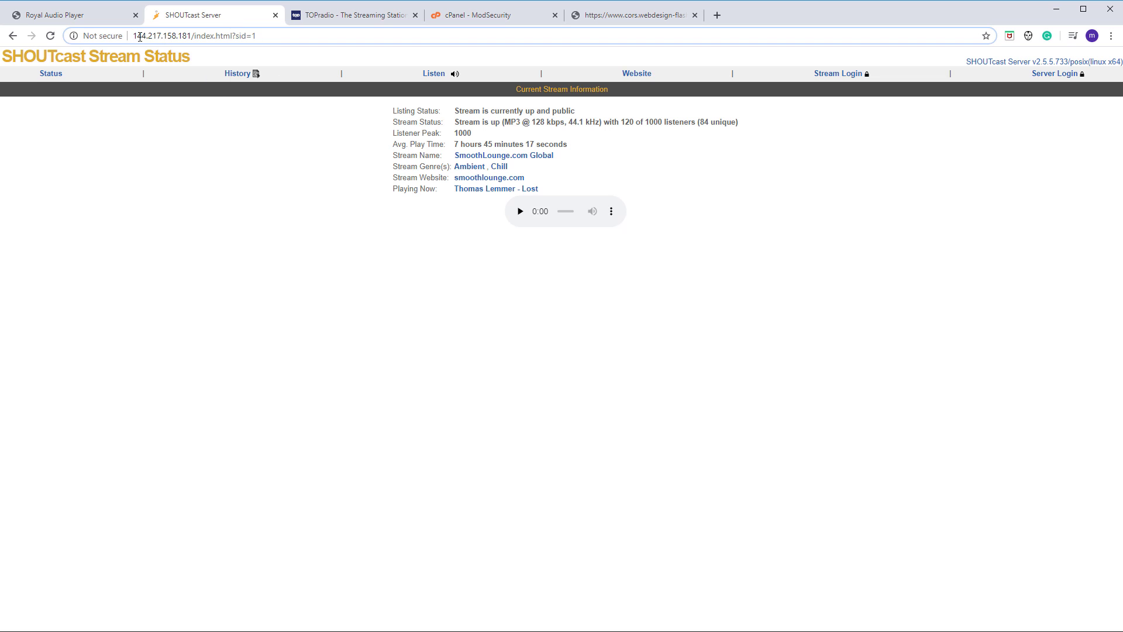
drag(135, 34, 257, 36)
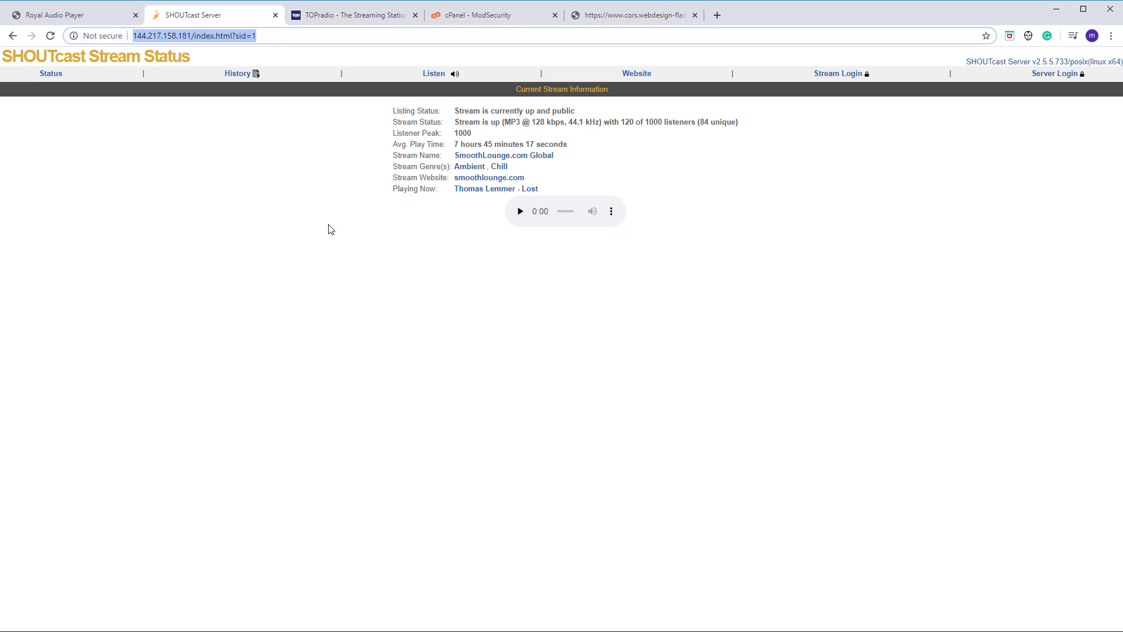
click(329, 15)
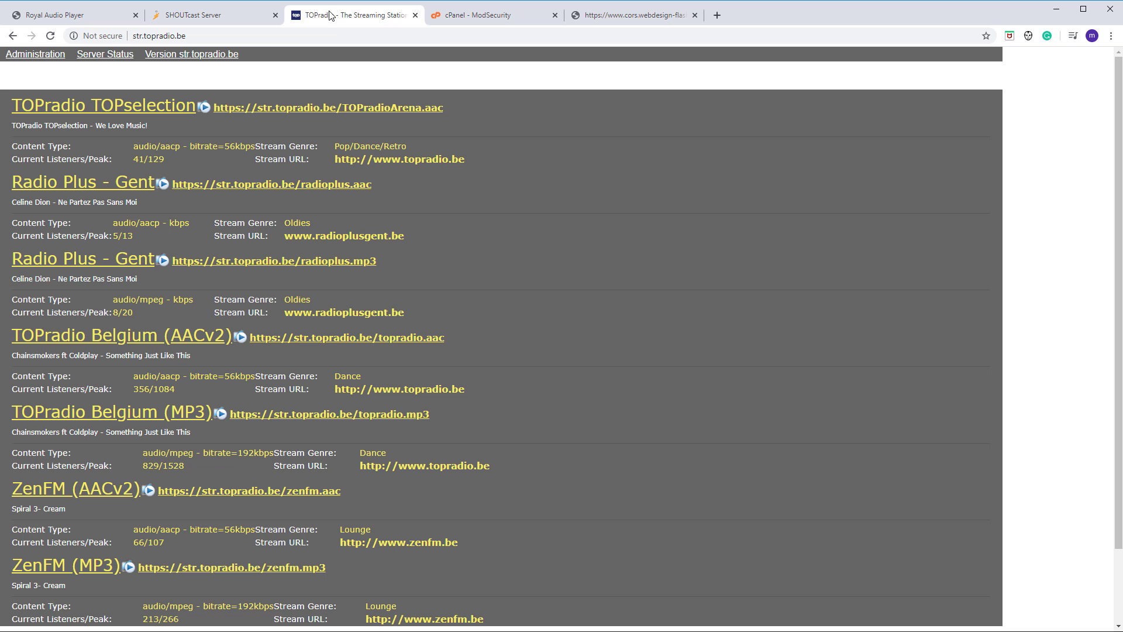
click(216, 16)
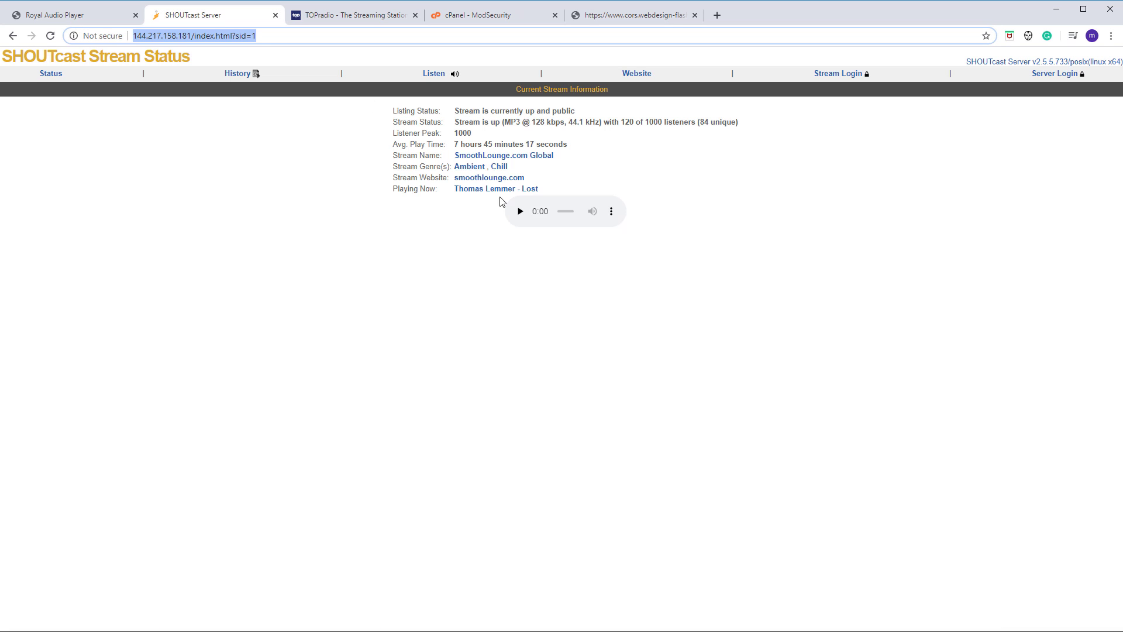
click(56, 16)
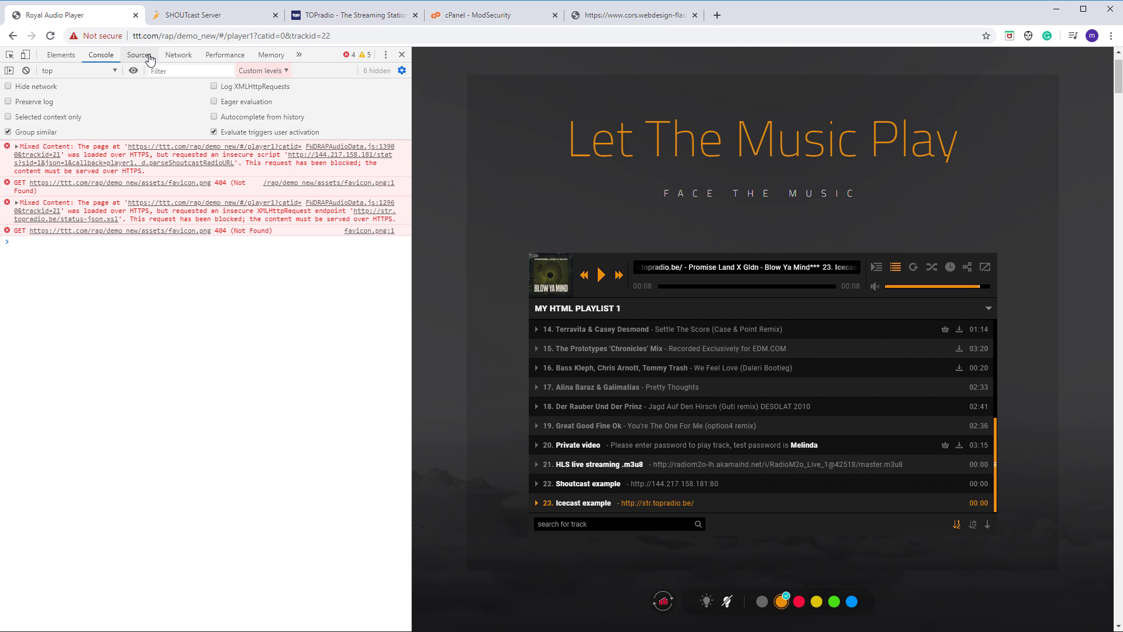
click(218, 19)
click(338, 17)
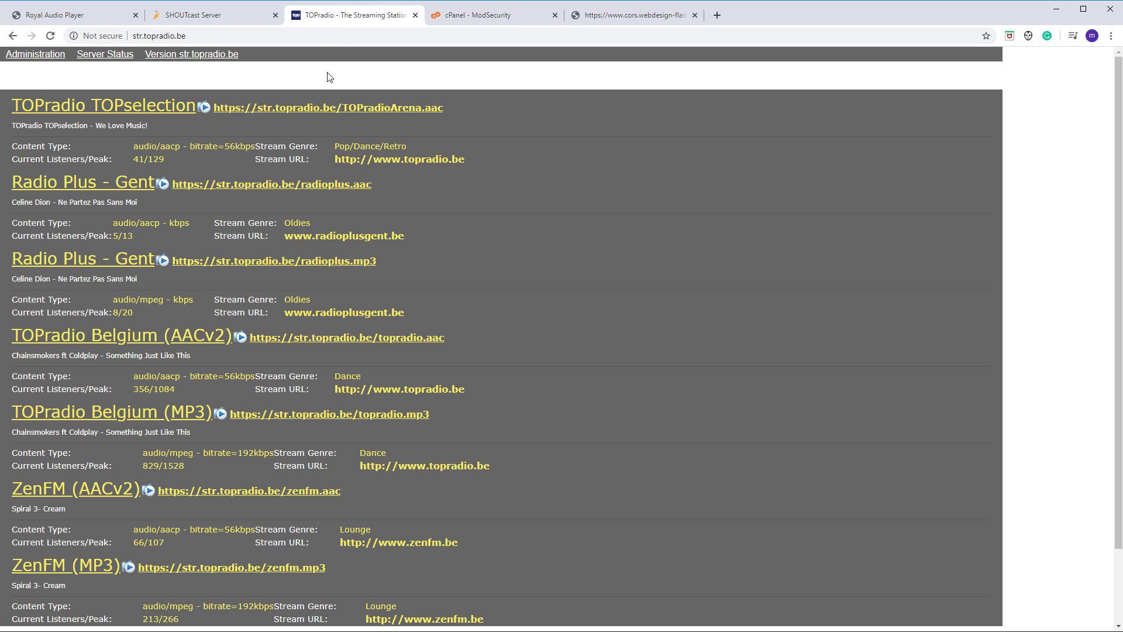
click(86, 20)
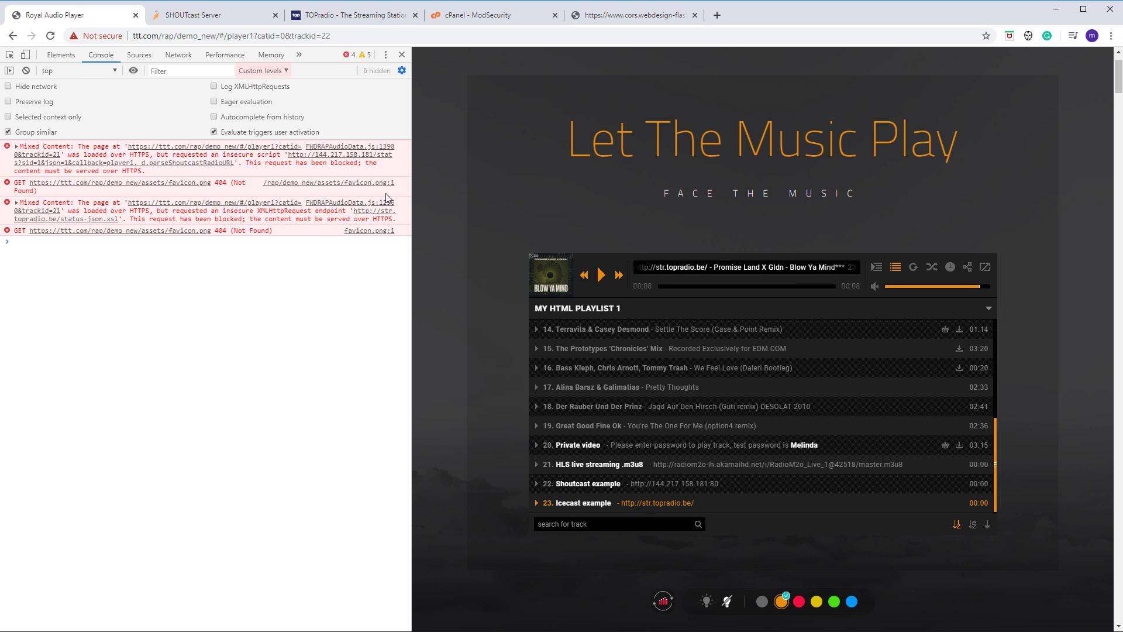
- Reload the cors subdomain page, review each domain's ModSecurity status in cPanel and return to the Royal Audio Player page
click(604, 22)
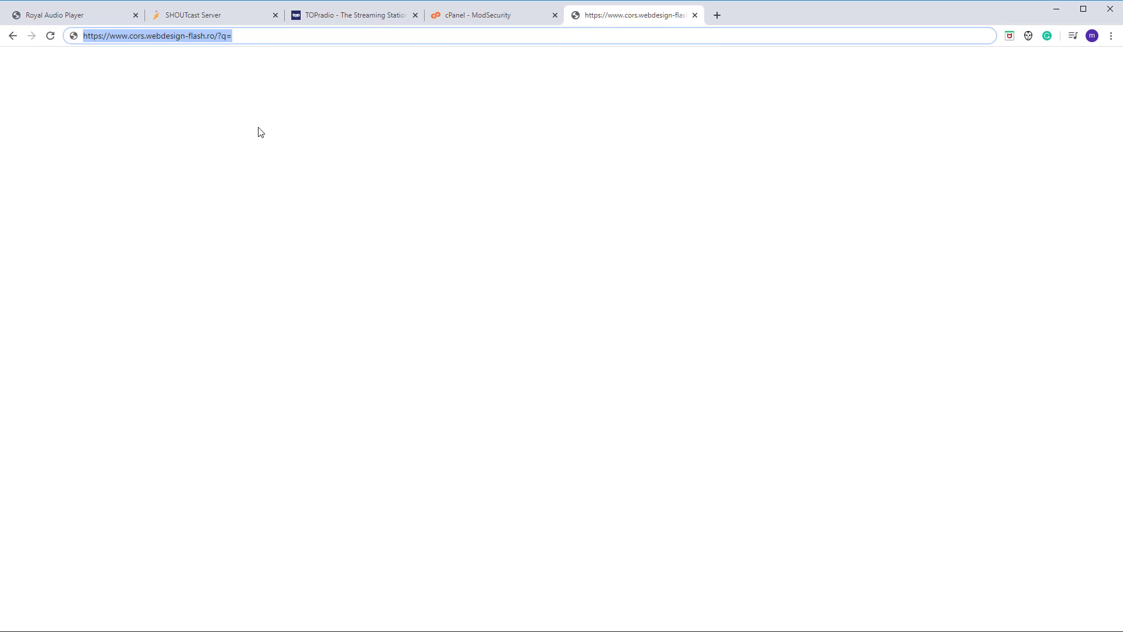
click(50, 36)
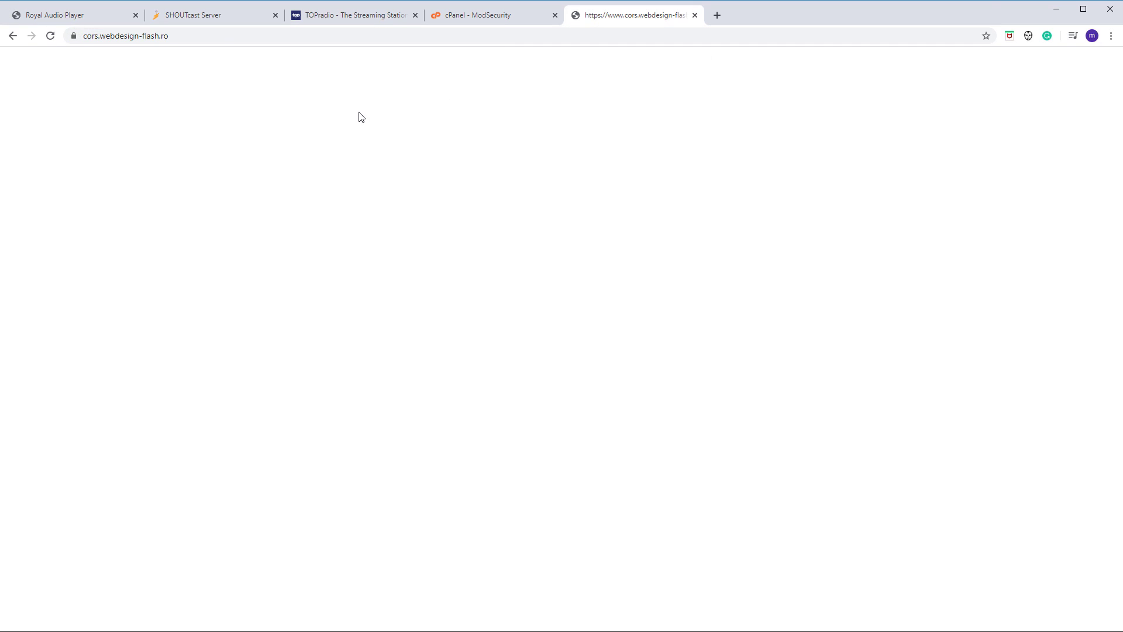
click(243, 35)
click(382, 115)
click(73, 15)
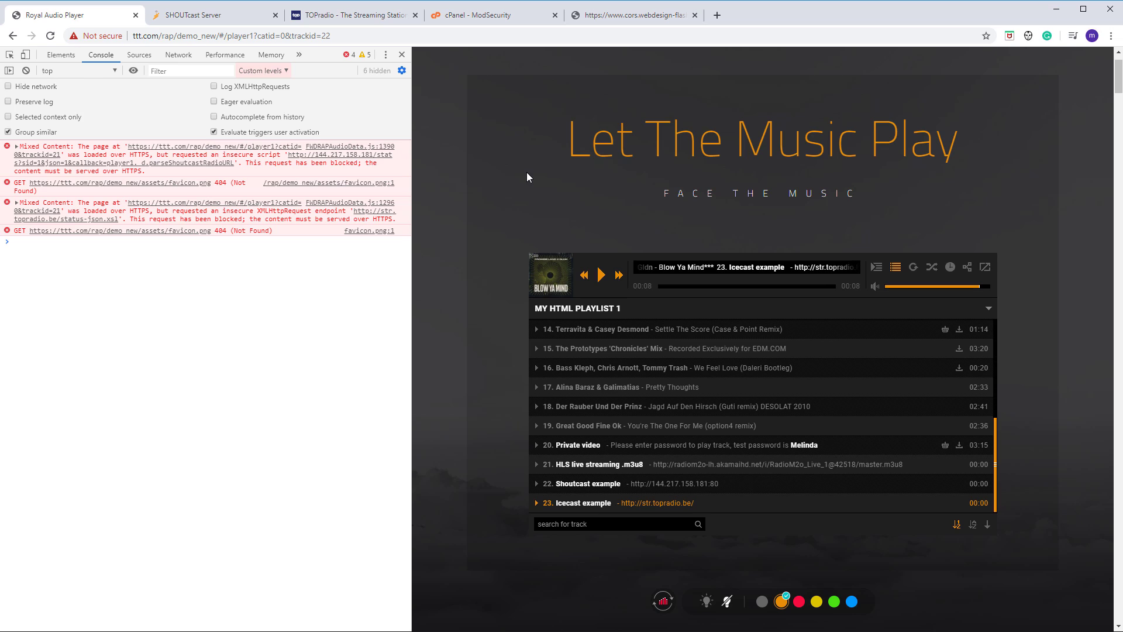
click(594, 19)
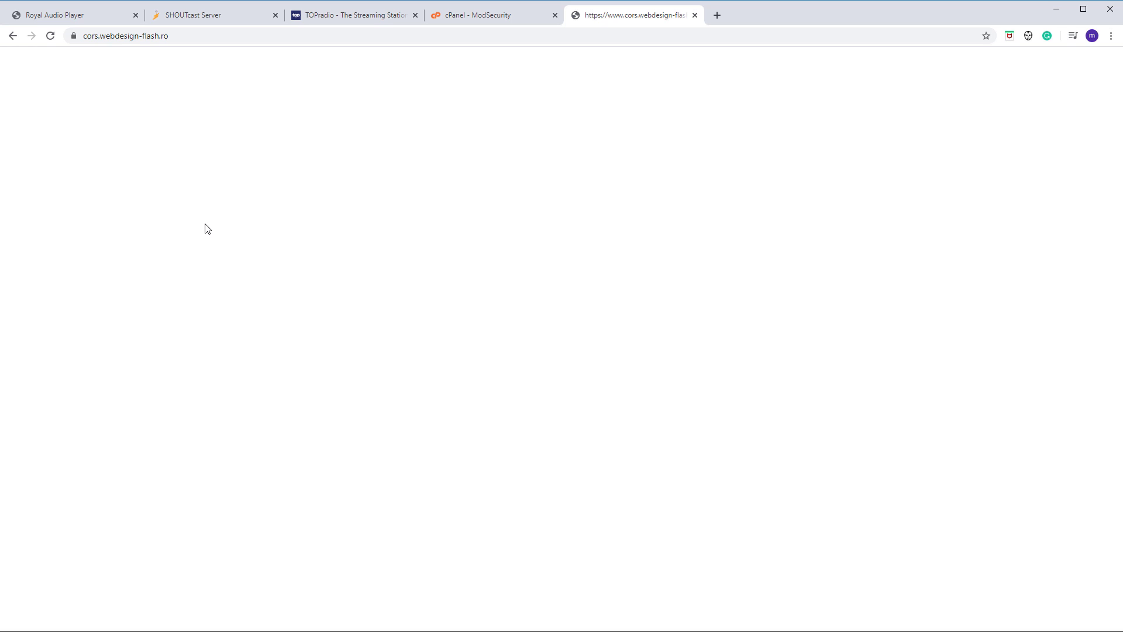
click(470, 13)
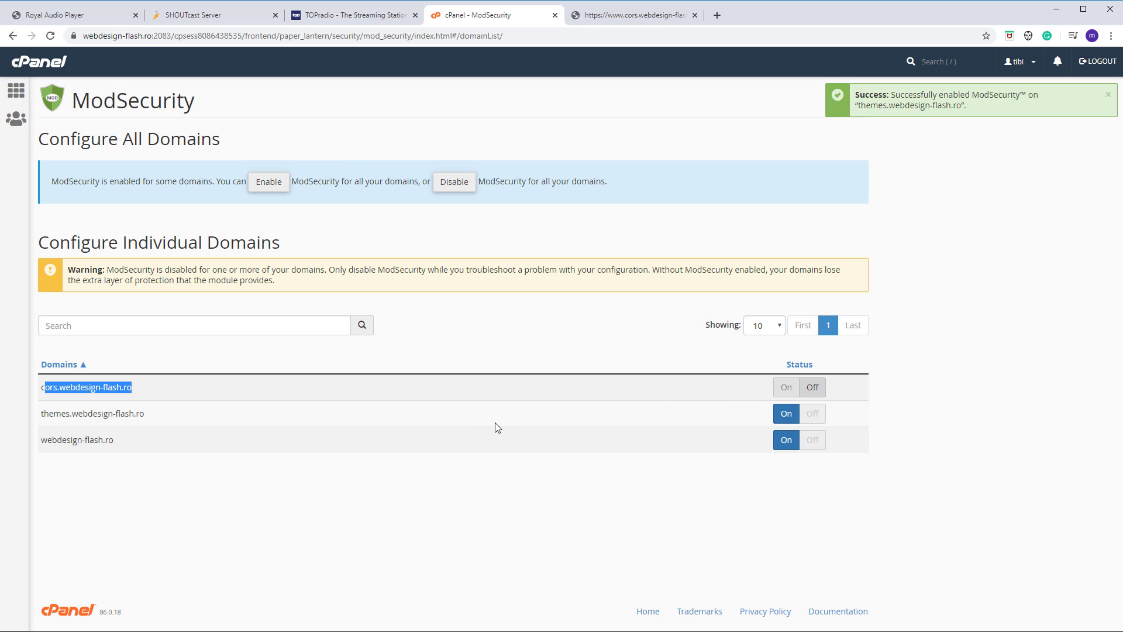
click(859, 401)
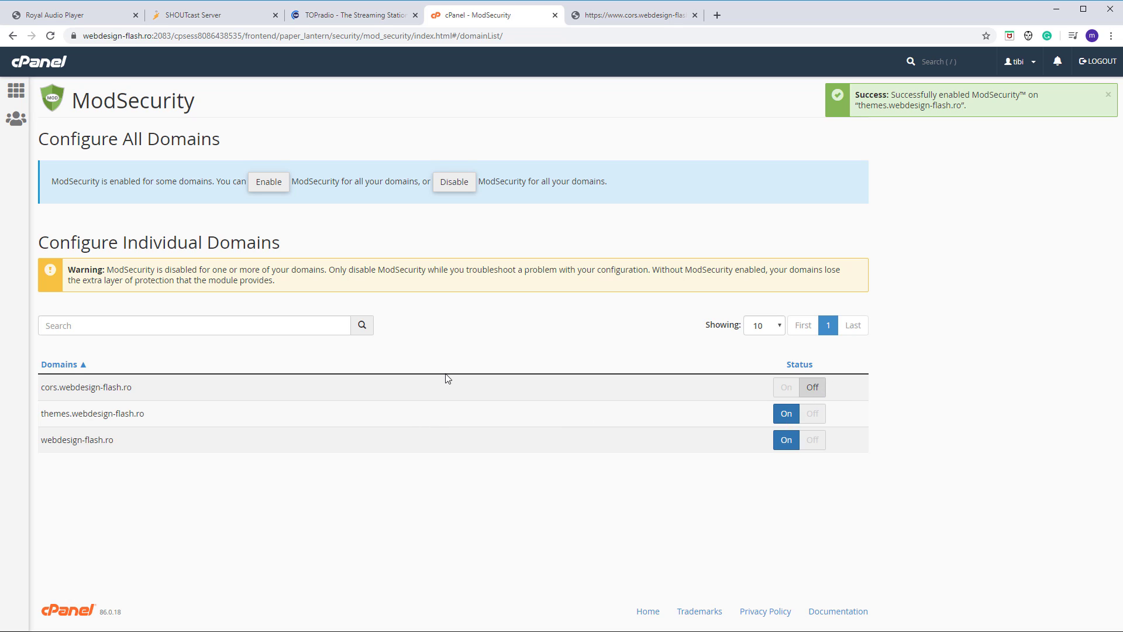
click(96, 12)
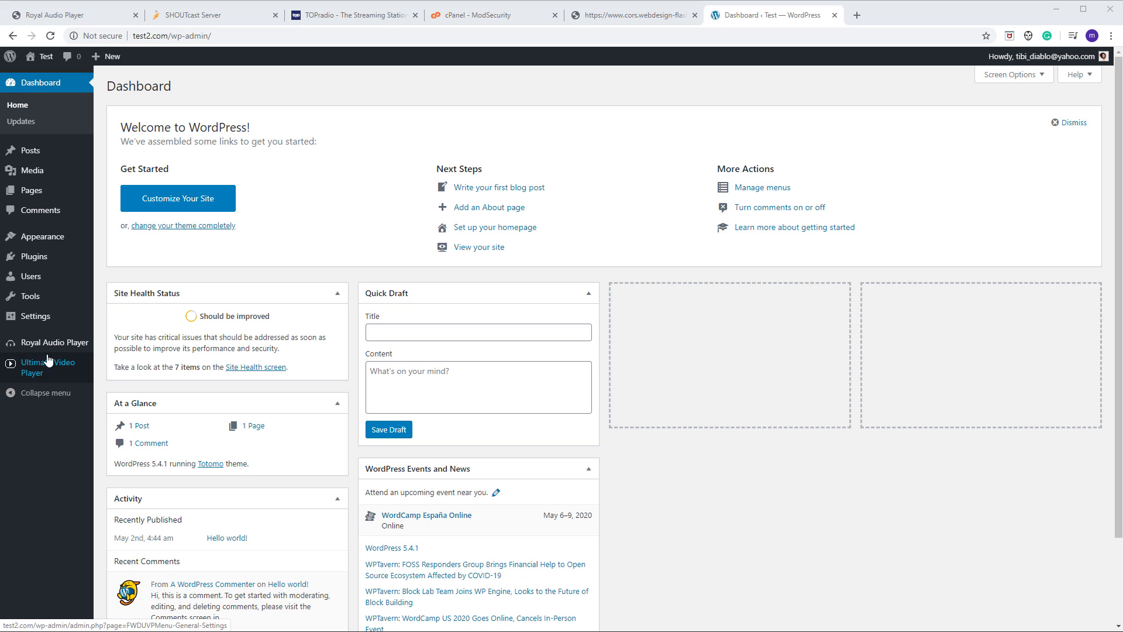
- Open the Royal Audio Player general settings in WordPress and locate the preset's Proxy CORS server URL option
mouse_move(47, 344)
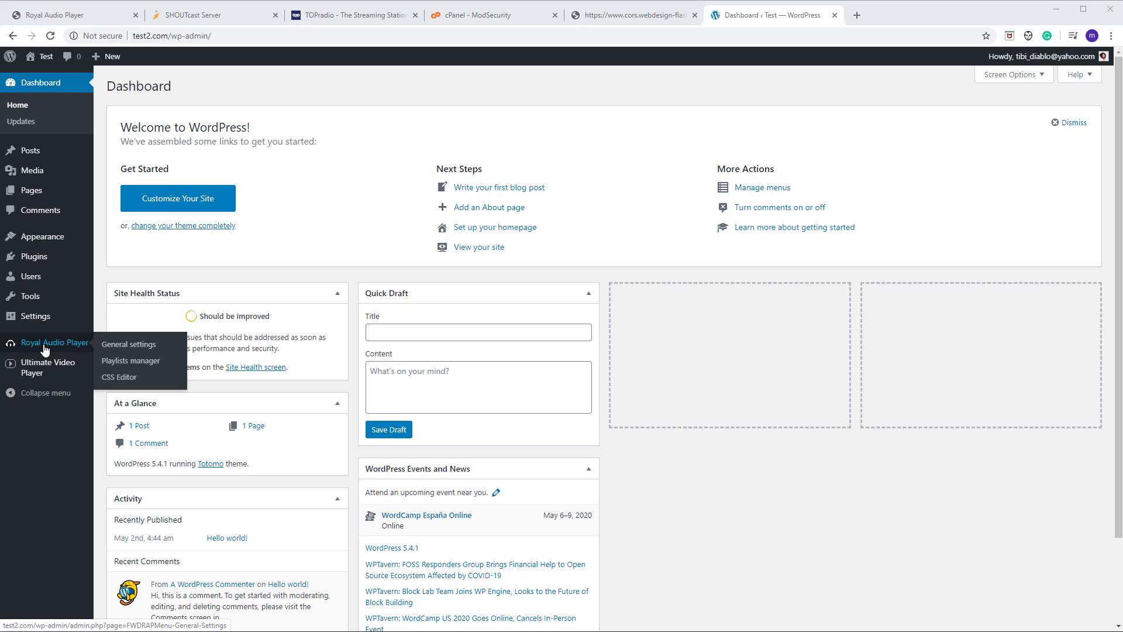
click(137, 349)
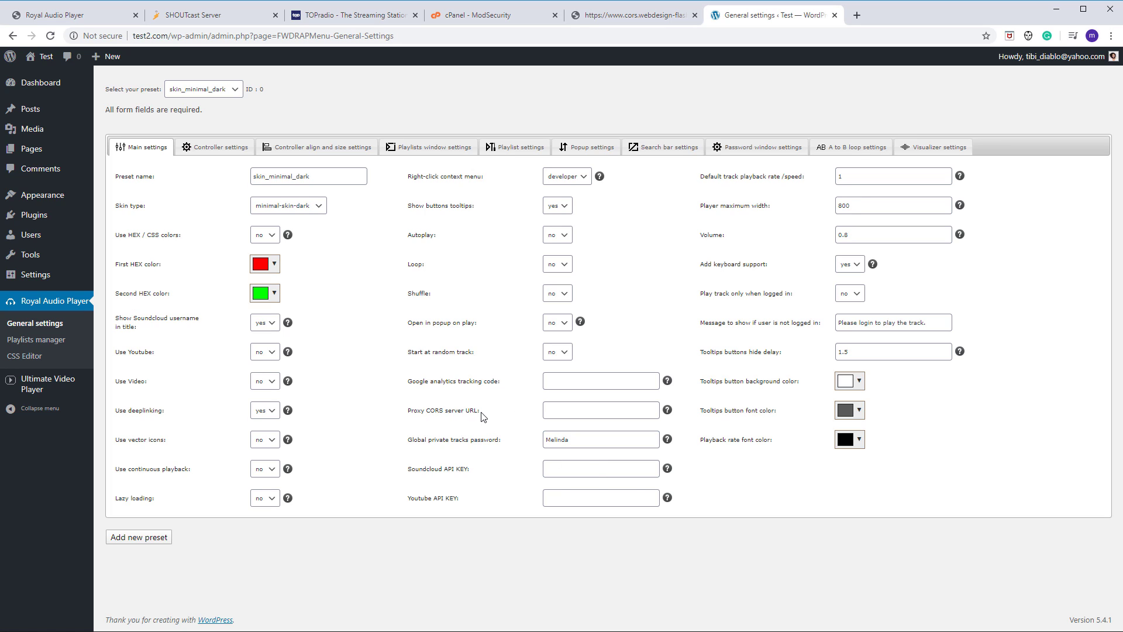
drag(473, 416, 407, 413)
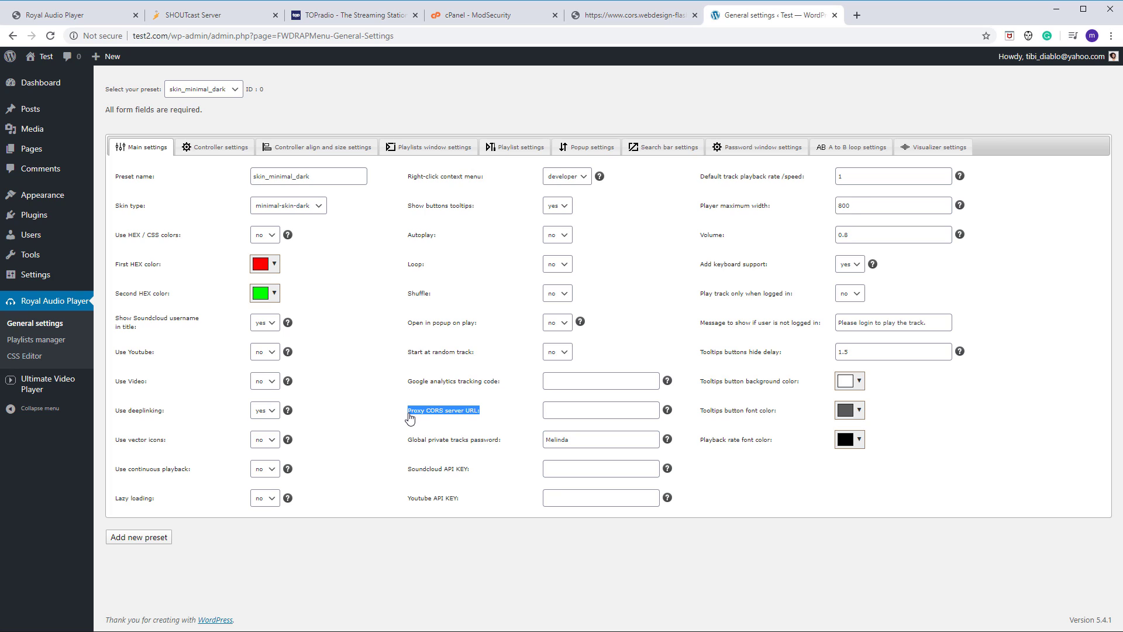
click(201, 89)
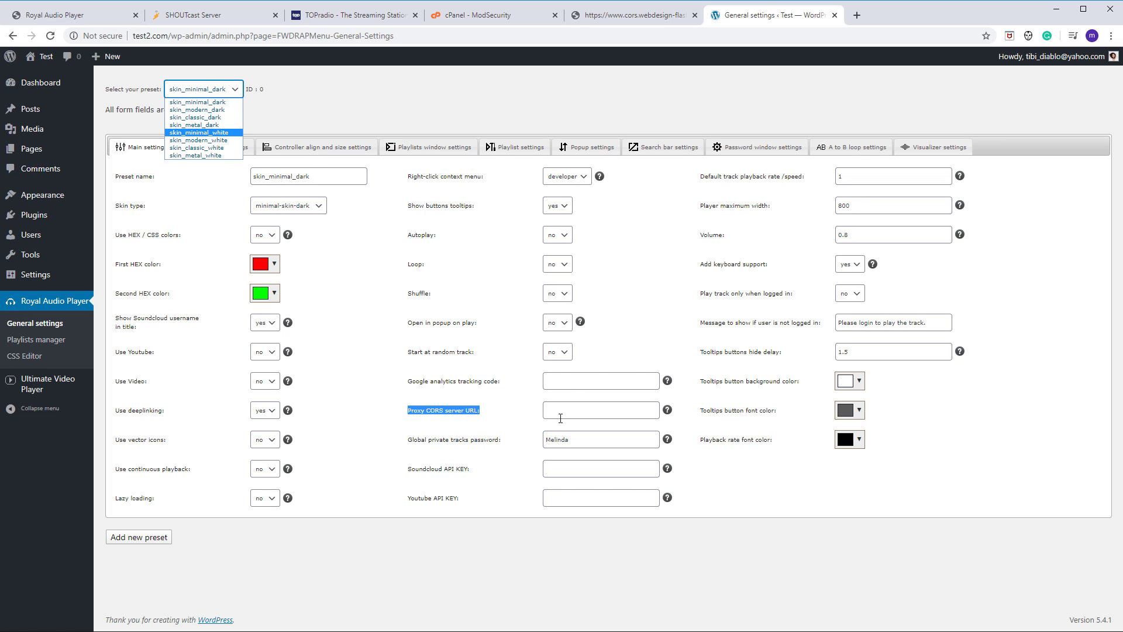
click(498, 418)
click(497, 417)
click(576, 412)
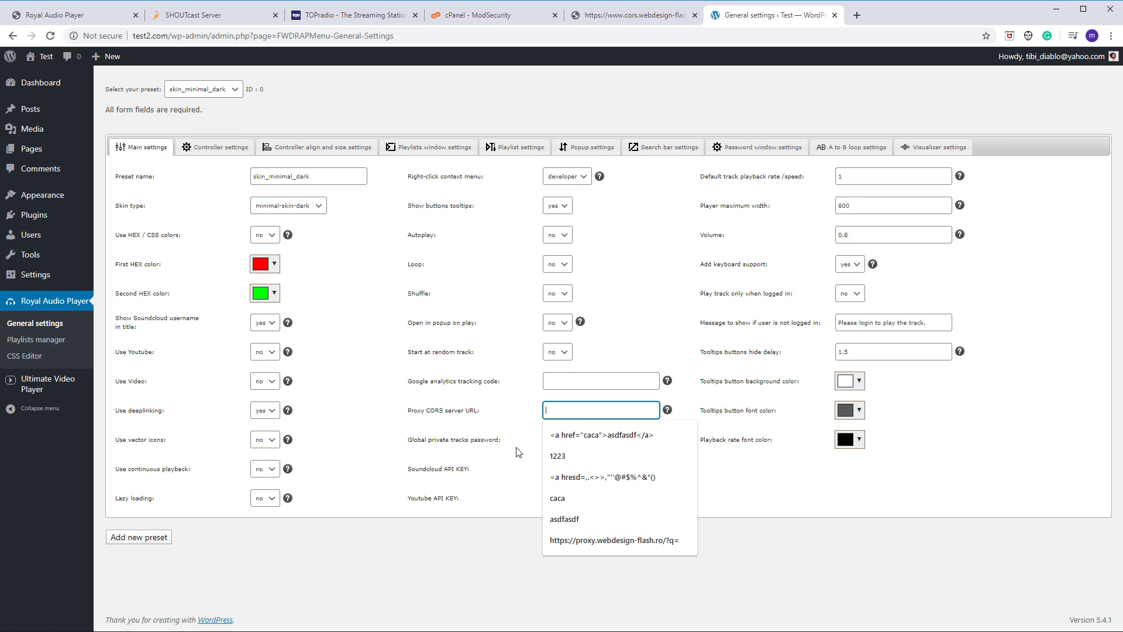
click(513, 431)
key(alt+Tab)
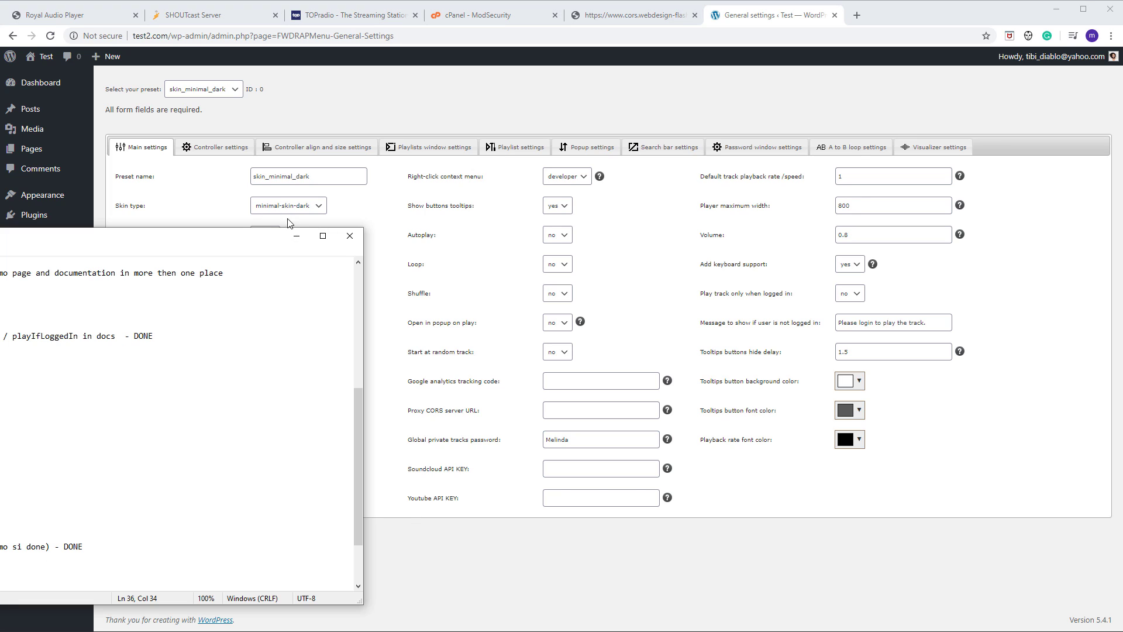
click(291, 237)
key(alt+Tab)
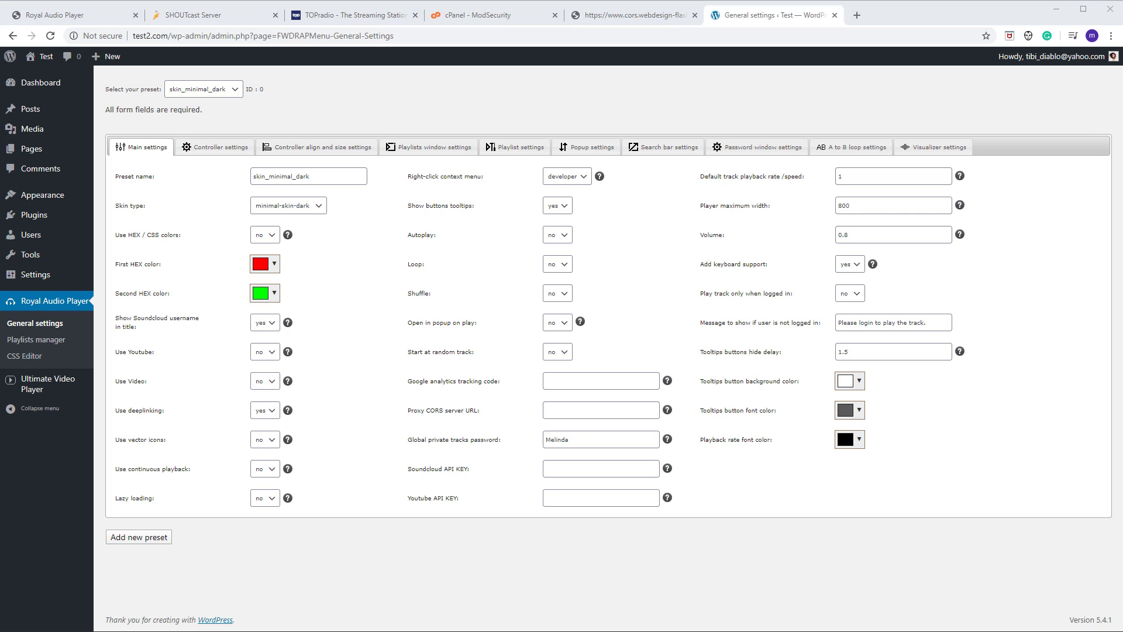
drag(392, 311, 588, 311)
key(ctrl+c)
key(alt+Tab)
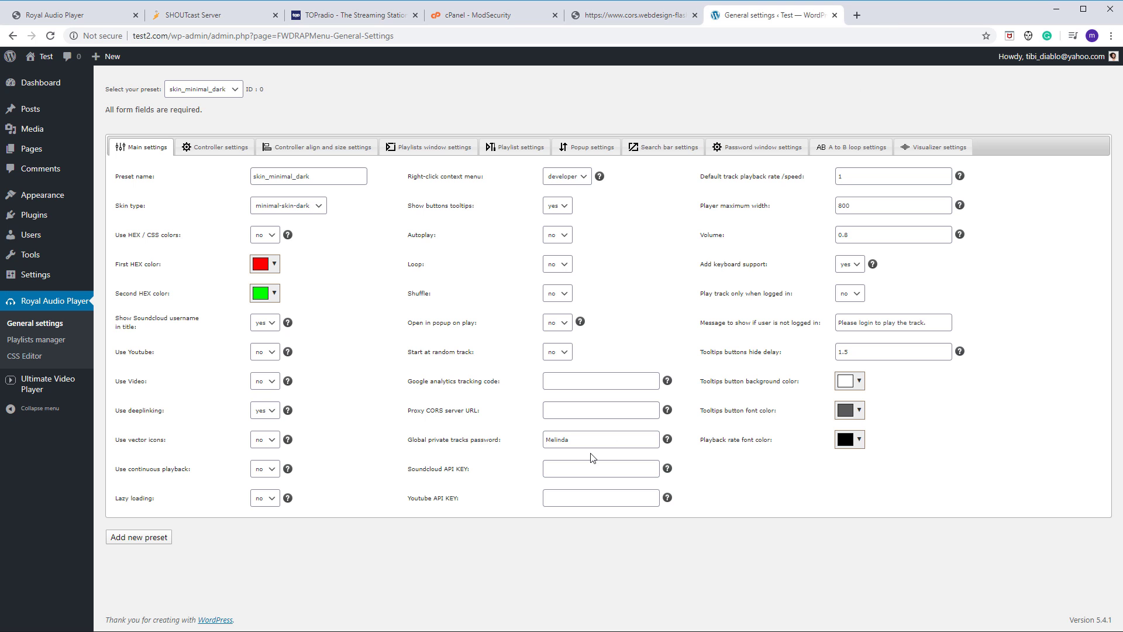
click(567, 417)
key(ctrl+v)
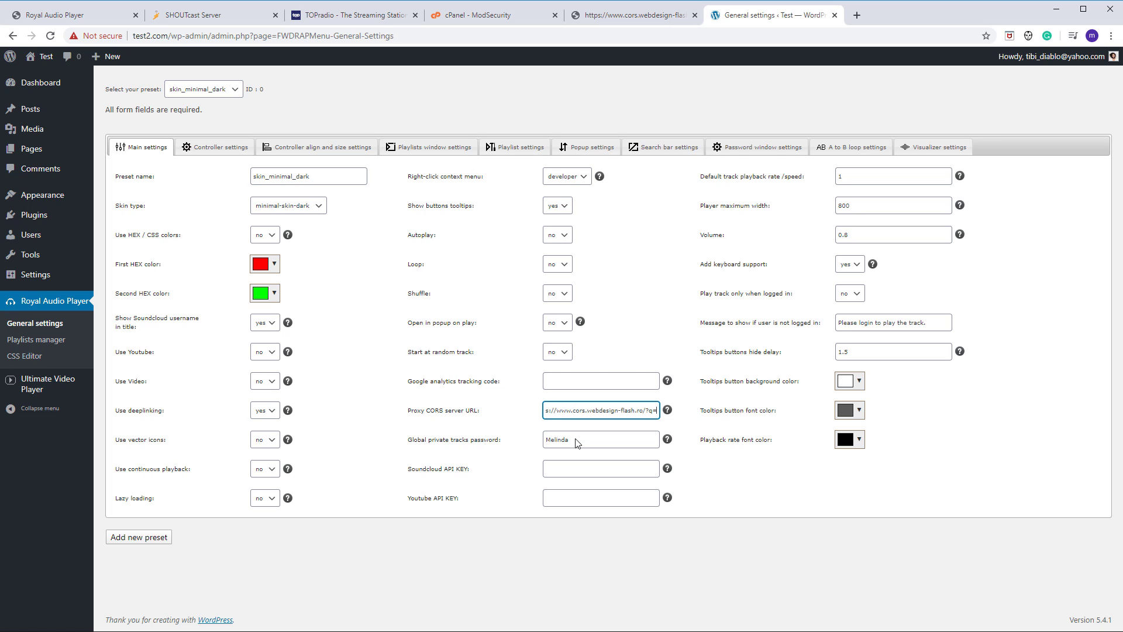
triple_click(598, 404)
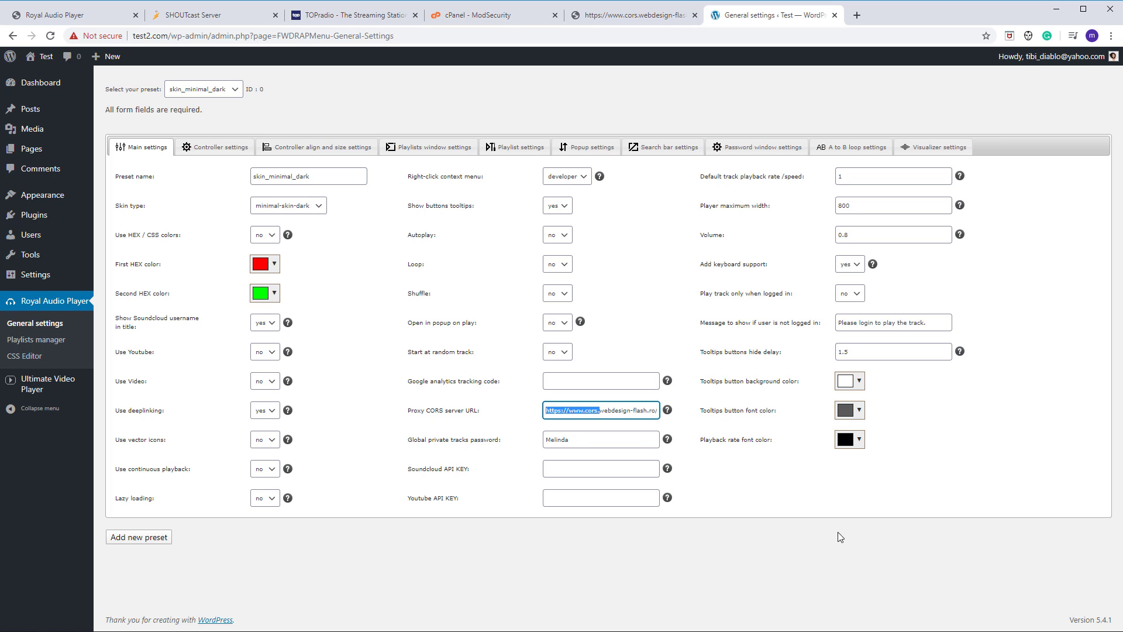
click(789, 520)
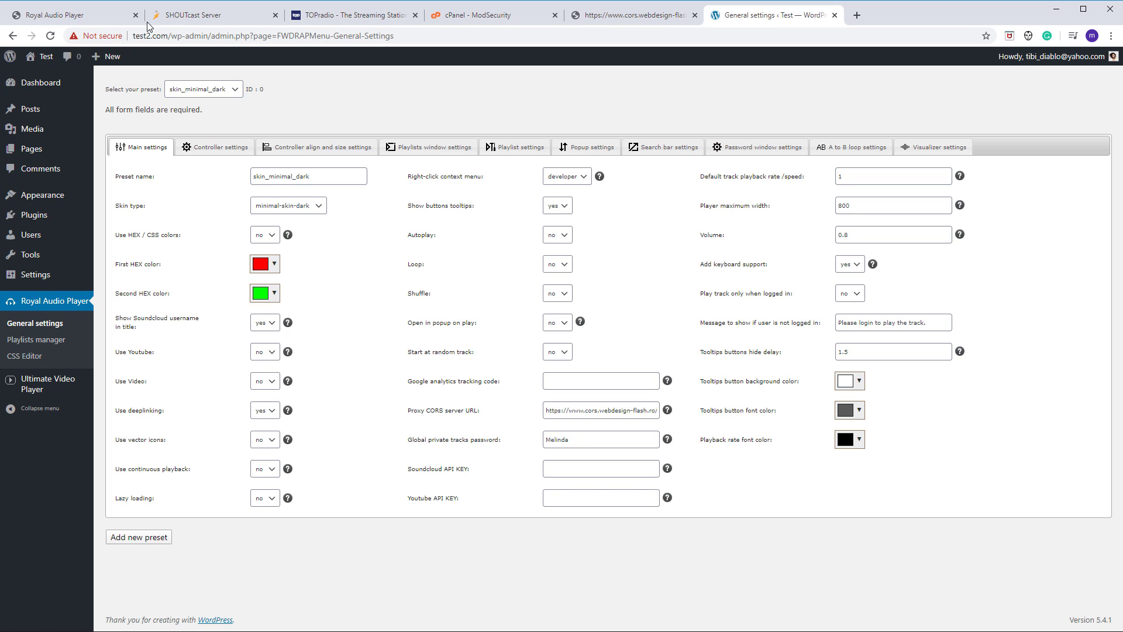
- Return to the Royal Audio Player page, resume the Icecast example and cycle through the visualizer styles
click(117, 16)
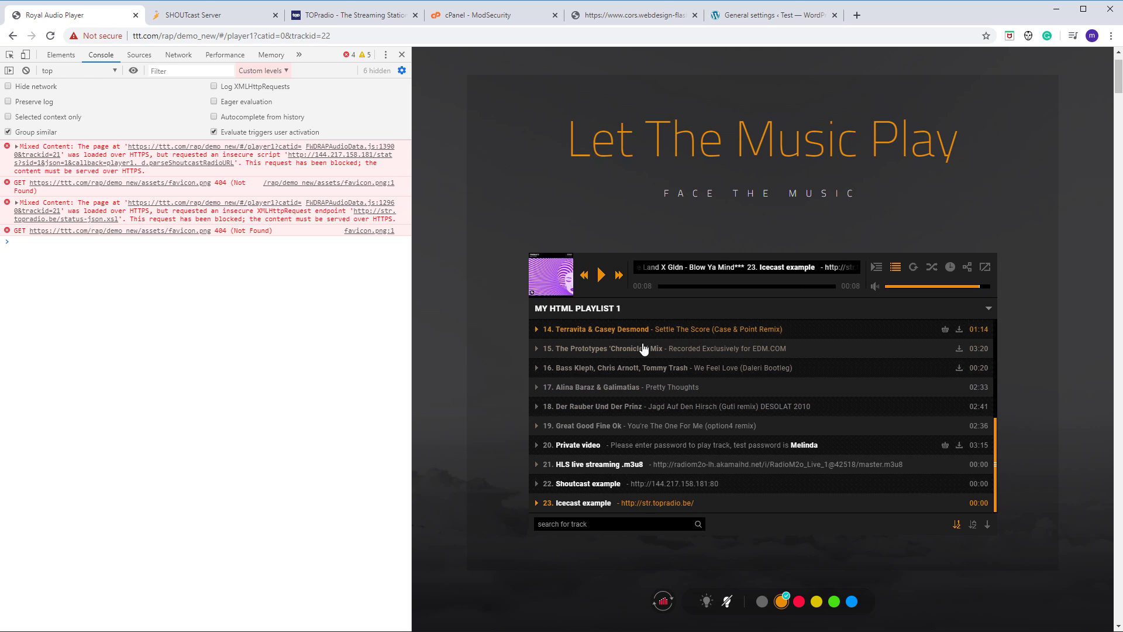
click(601, 275)
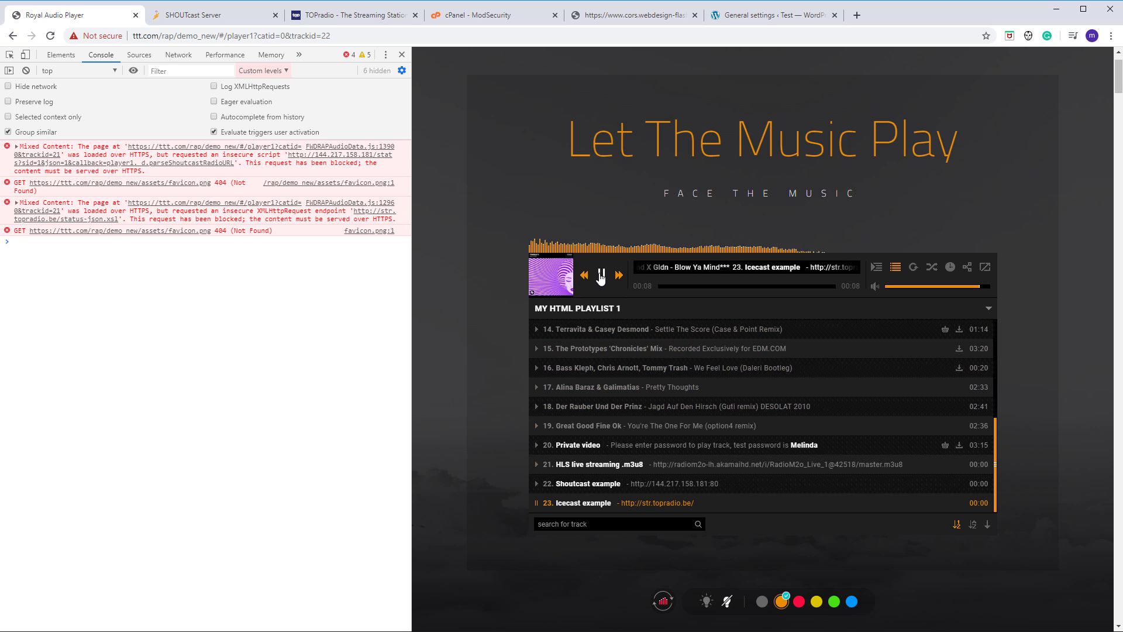
click(667, 603)
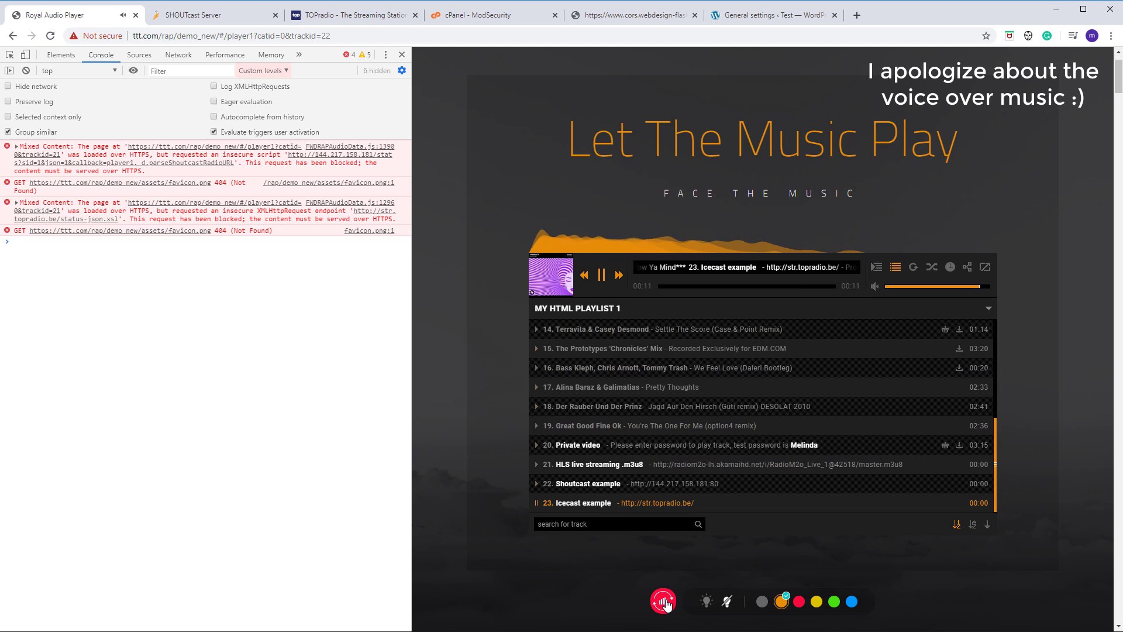
click(667, 603)
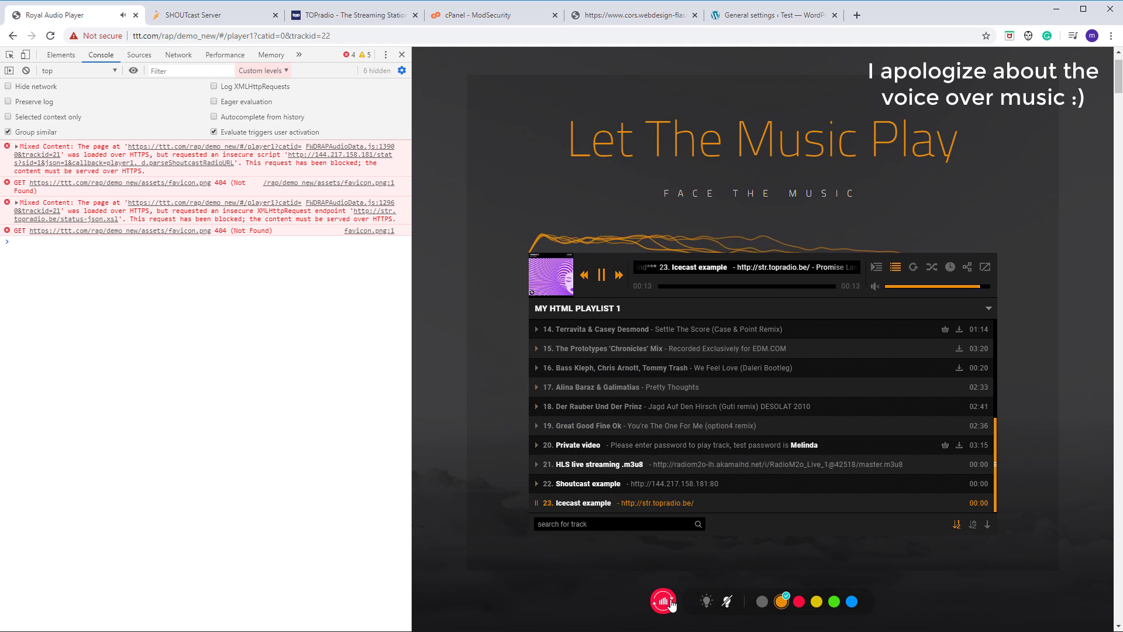
click(668, 603)
- Switch the player to the white skin and back to dark, and view and close the playlists window
click(725, 602)
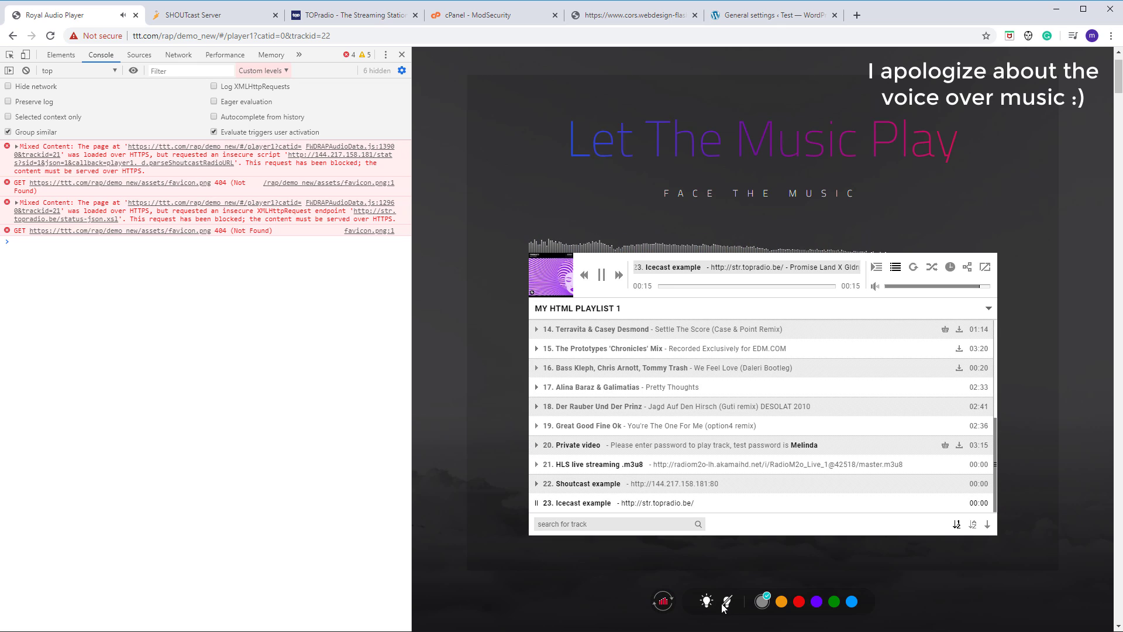
click(725, 604)
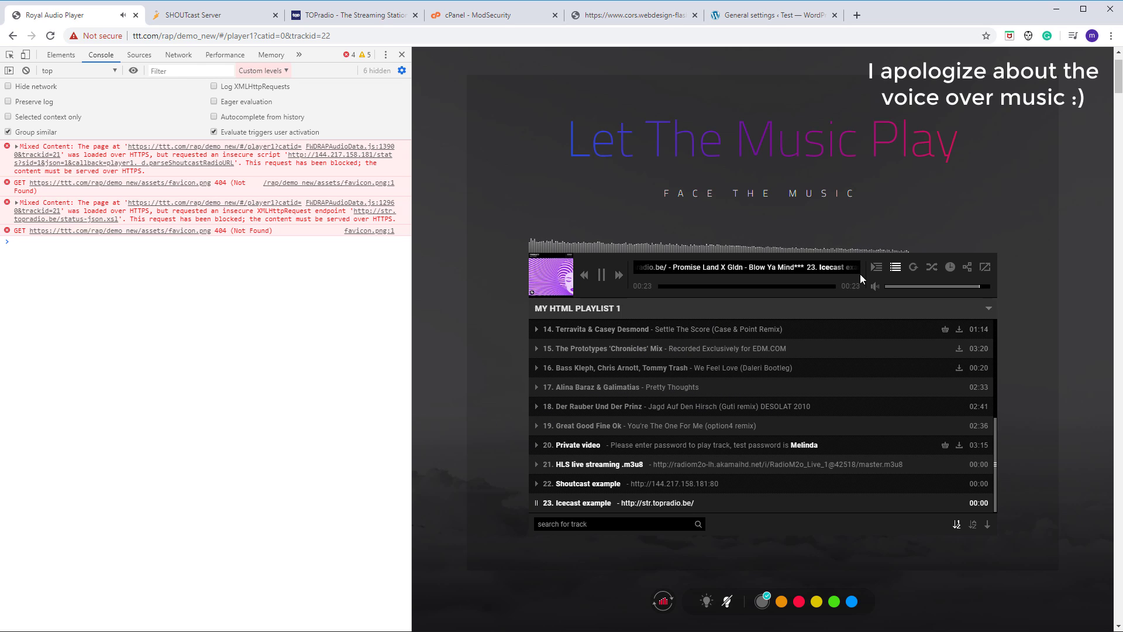
click(876, 266)
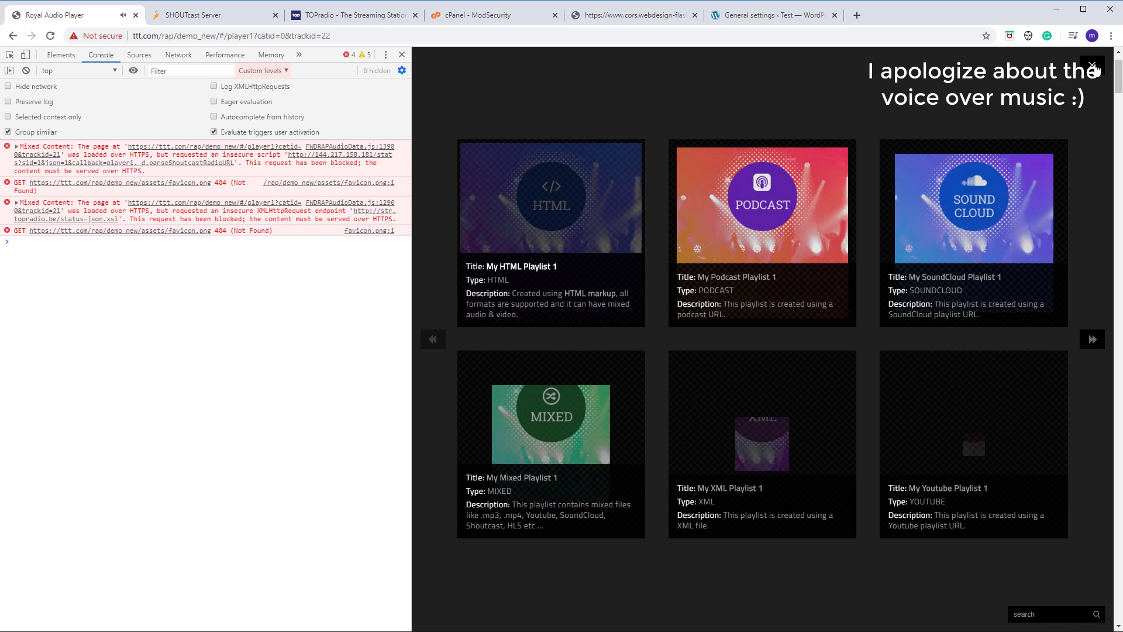
click(1092, 66)
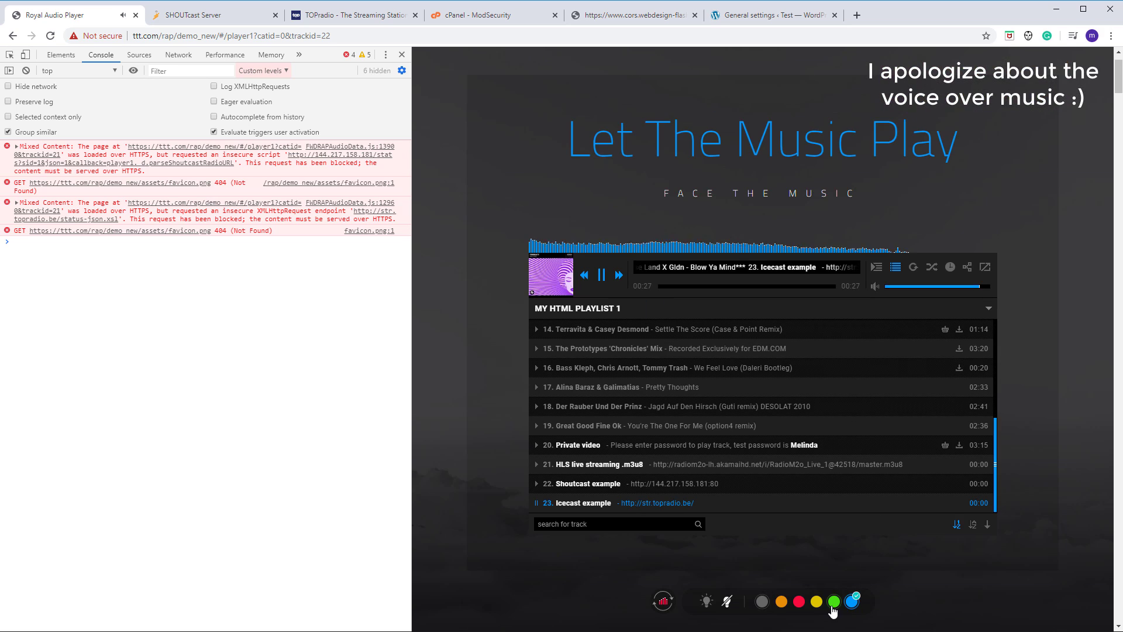
- Preview the player's green, yellow, orange and grey colours and set its colour to red
click(833, 603)
click(817, 603)
click(798, 603)
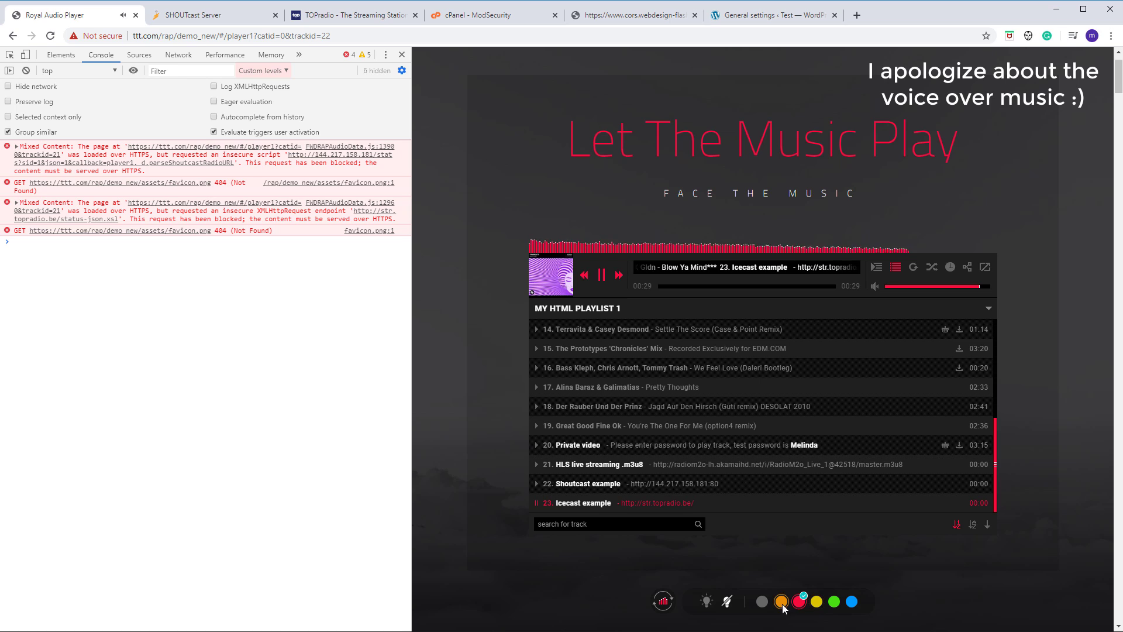
click(782, 601)
click(762, 602)
click(799, 601)
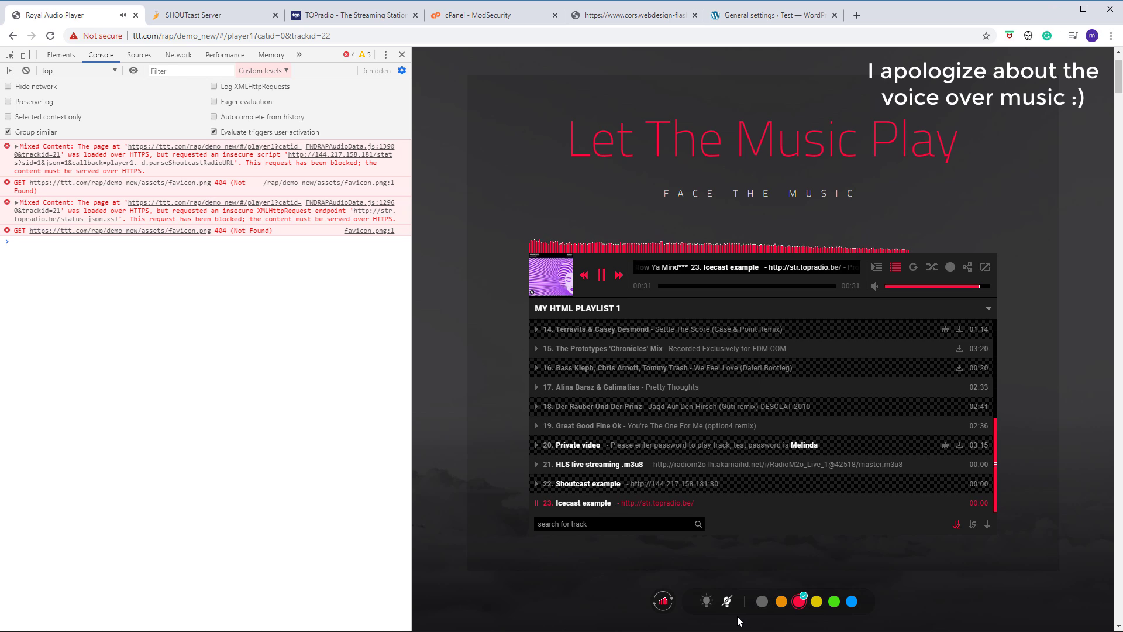